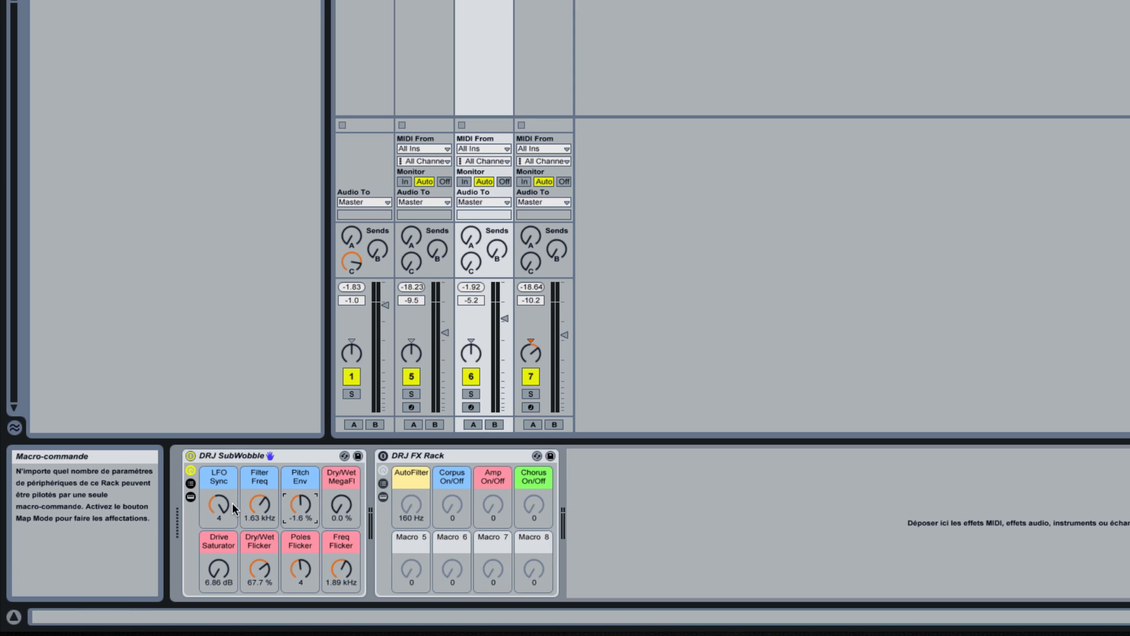
Show the DRJ SubWobble rack's chain list and examine the devices in its Subbass and Wobble chains.
{"action": "left_click", "coordinate": [235, 454]}
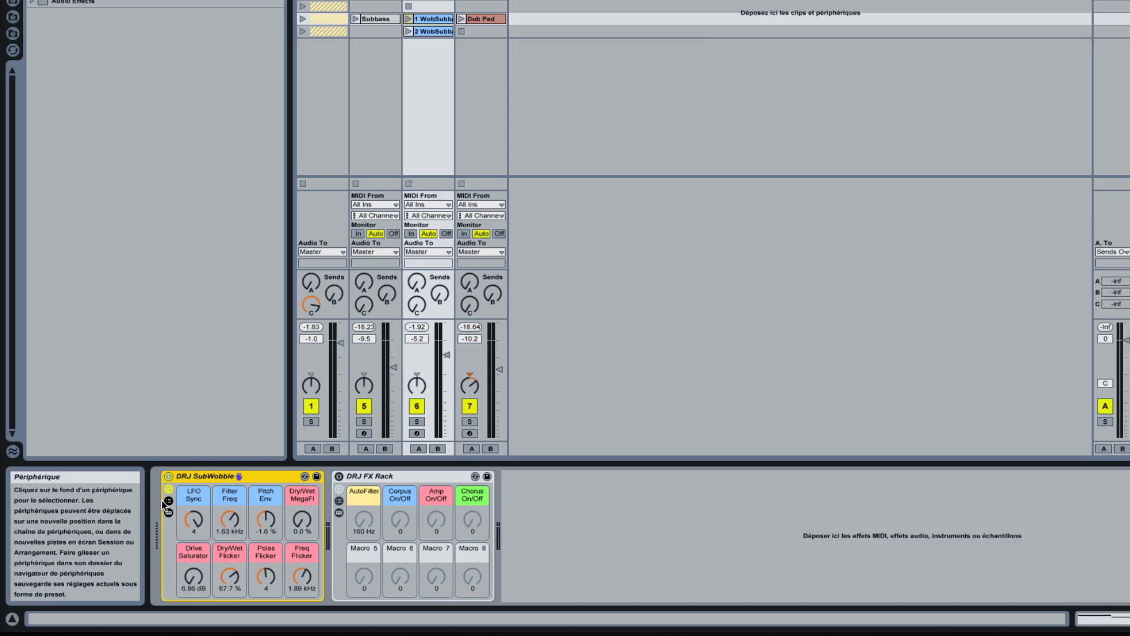
{"action": "left_click", "coordinate": [191, 483]}
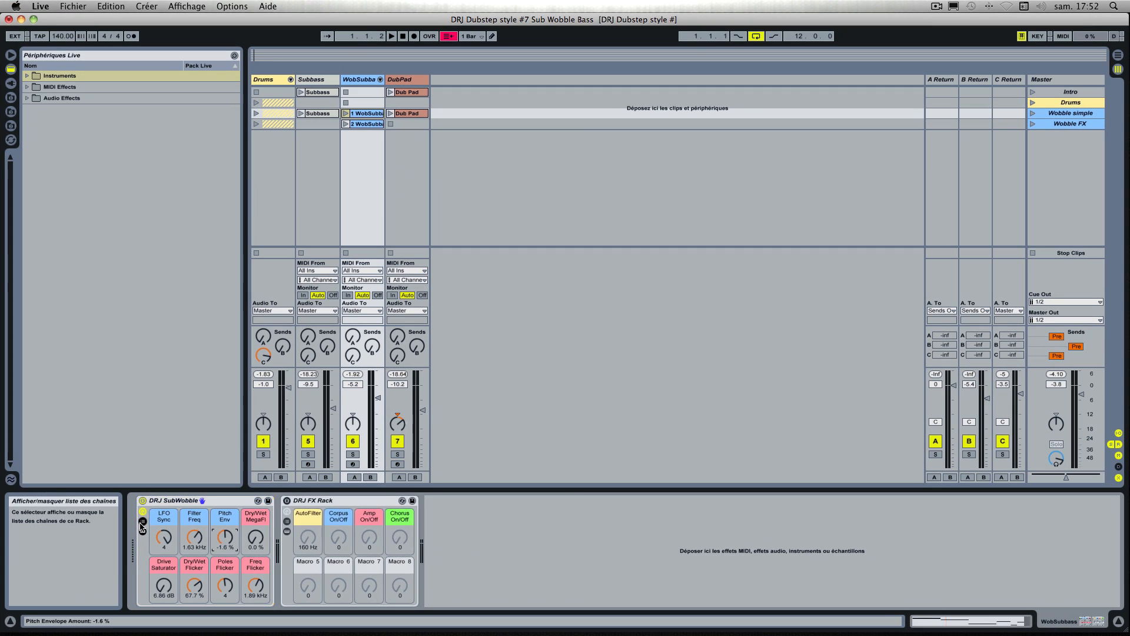
{"action": "left_click", "coordinate": [141, 521]}
{"action": "left_click", "coordinate": [304, 529]}
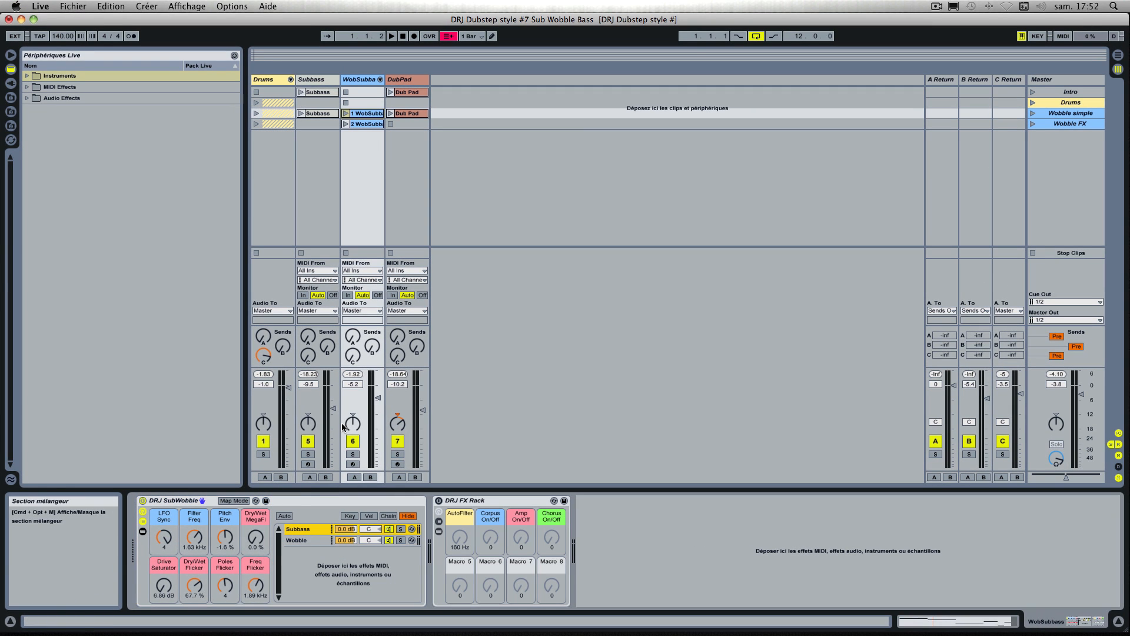
{"action": "left_click", "coordinate": [299, 543]}
{"action": "double_click", "coordinate": [298, 541]}
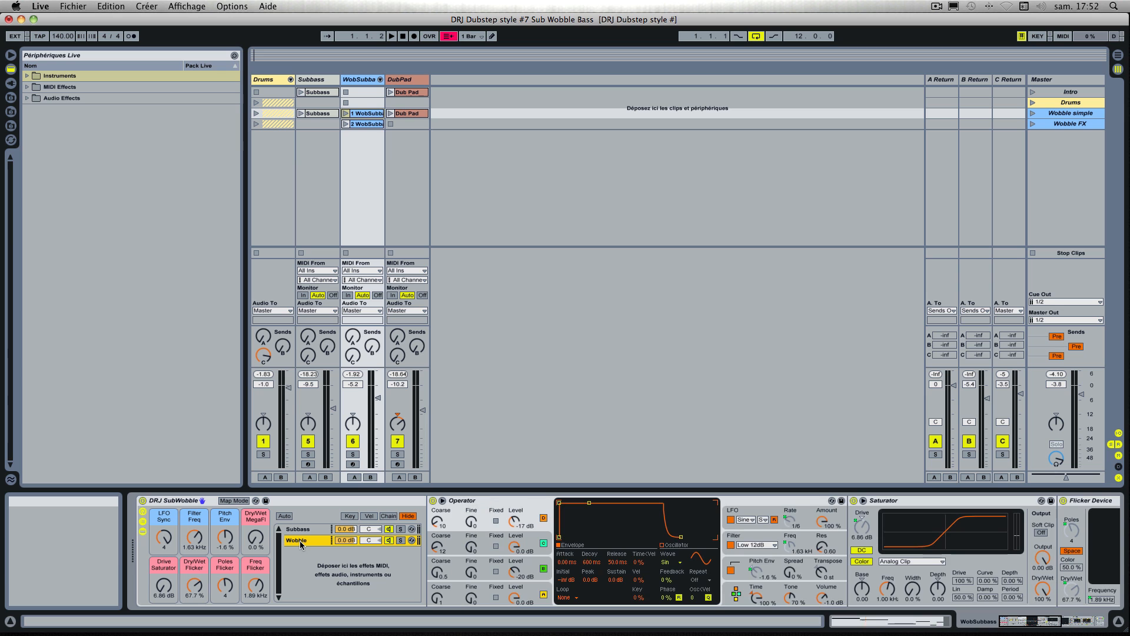
{"action": "scroll", "coordinate": [542, 534], "scroll_direction": "right", "scroll_amount": 5}
{"action": "scroll", "coordinate": [541, 537], "scroll_direction": "right", "scroll_amount": 4}
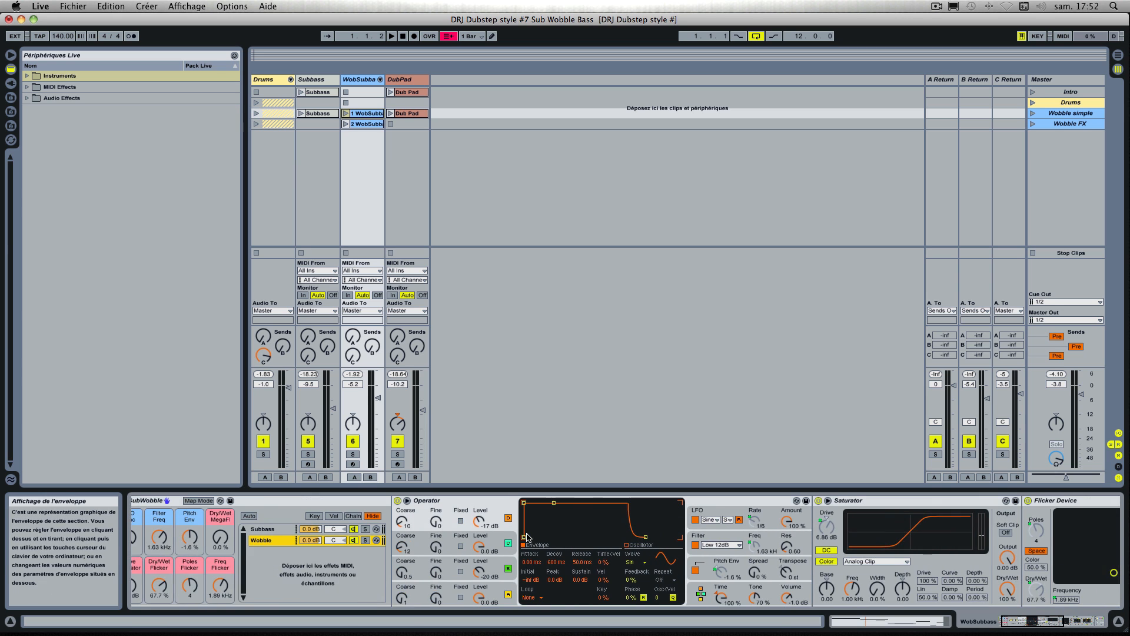
{"action": "scroll", "coordinate": [528, 537], "scroll_direction": "left", "scroll_amount": 9}
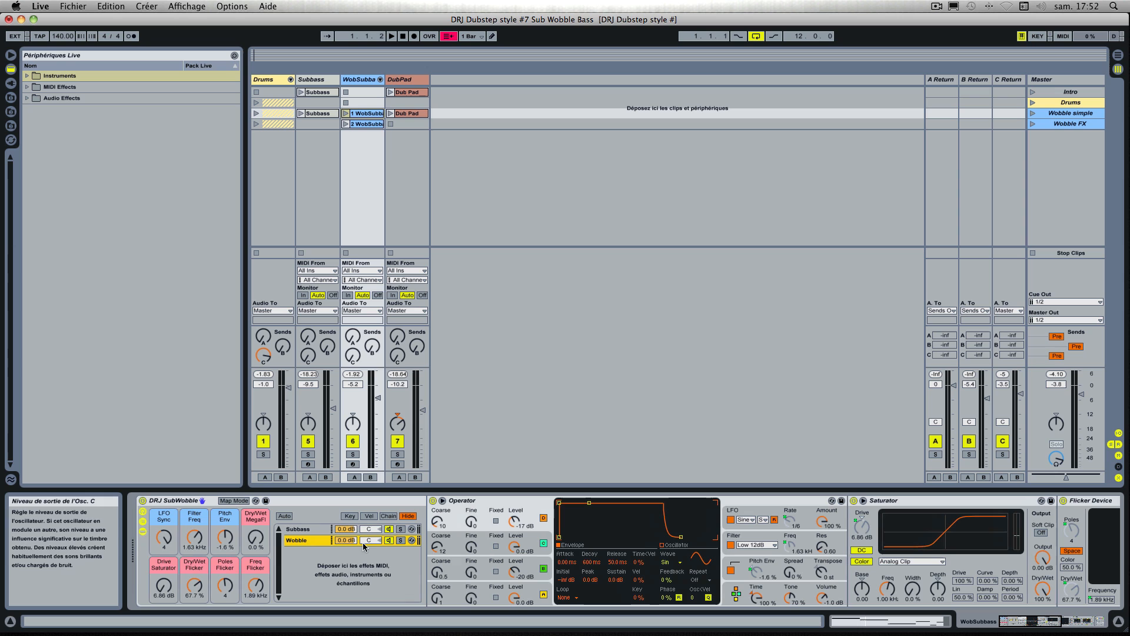
Hide the DRJ SubWobble rack's devices and chain list, keeping only its macro controls displayed.
{"action": "left_click", "coordinate": [143, 532]}
{"action": "left_click", "coordinate": [143, 531]}
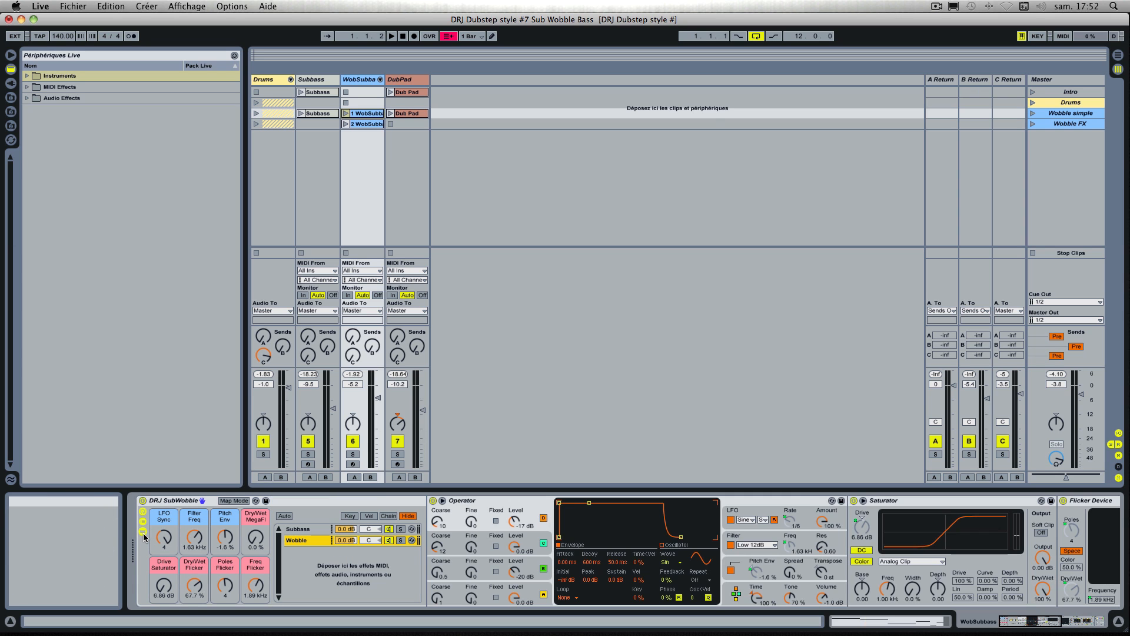
{"action": "left_click", "coordinate": [143, 532]}
{"action": "left_click", "coordinate": [143, 512]}
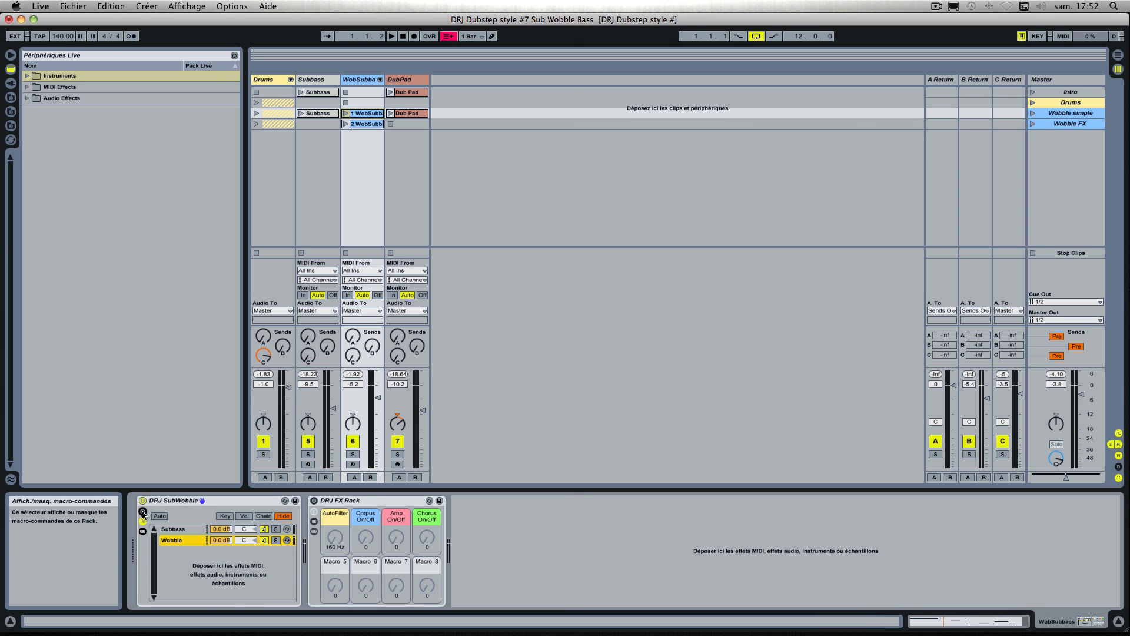
{"action": "left_click", "coordinate": [143, 512]}
{"action": "left_click", "coordinate": [143, 522]}
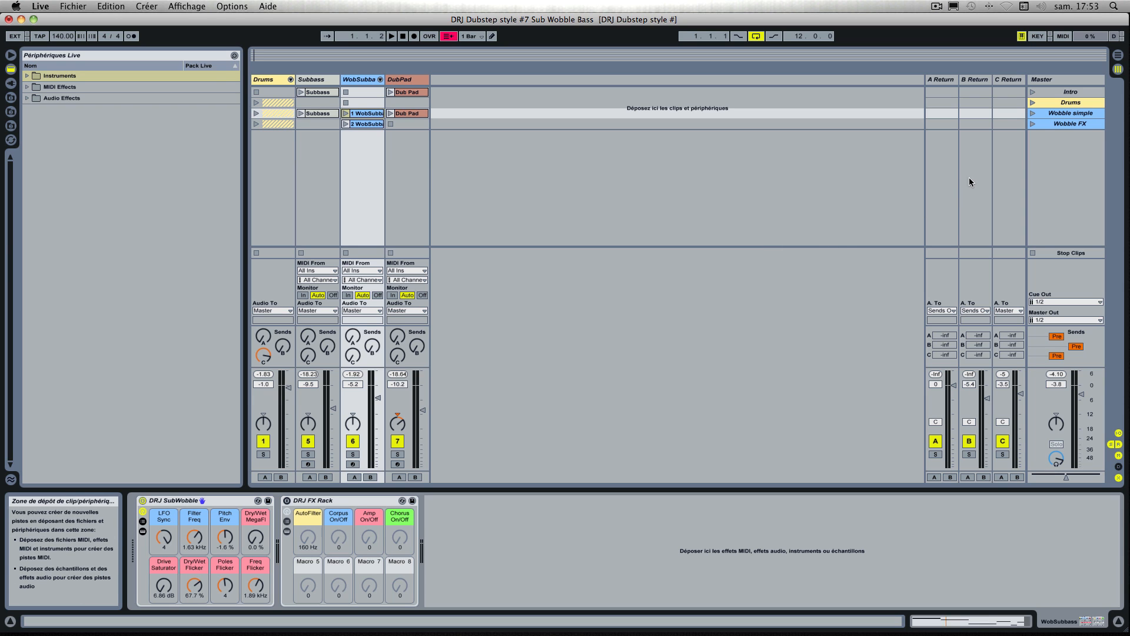
Audition the Wobble simple scene and the second clip of the WobSubbass track, stopping playback after each.
{"action": "left_click", "coordinate": [1033, 113]}
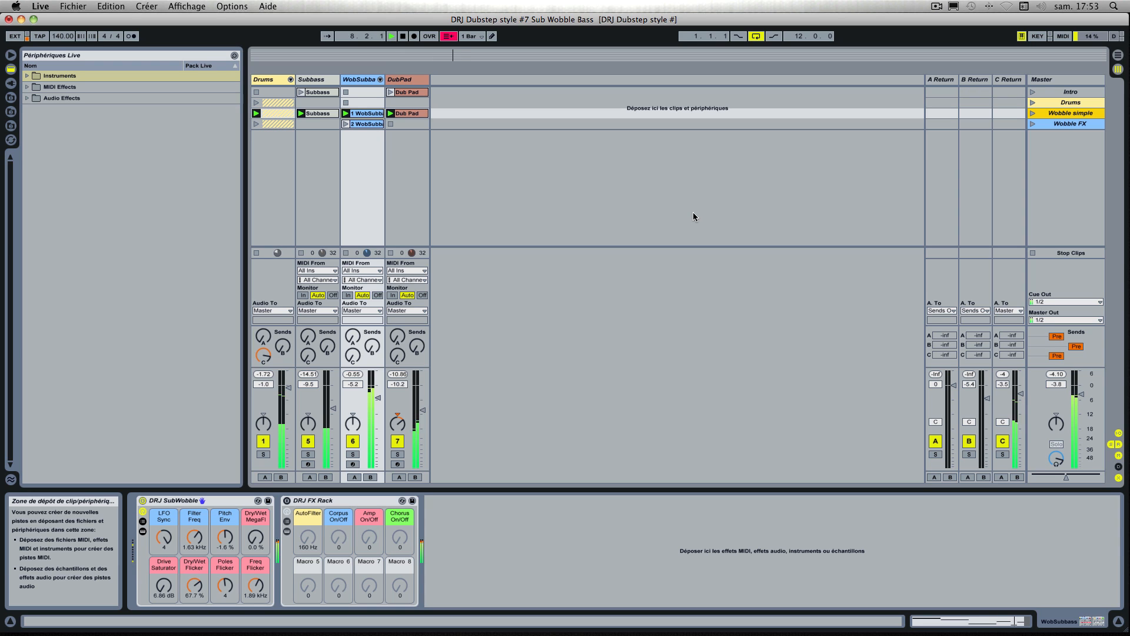
{"action": "key", "text": "space"}
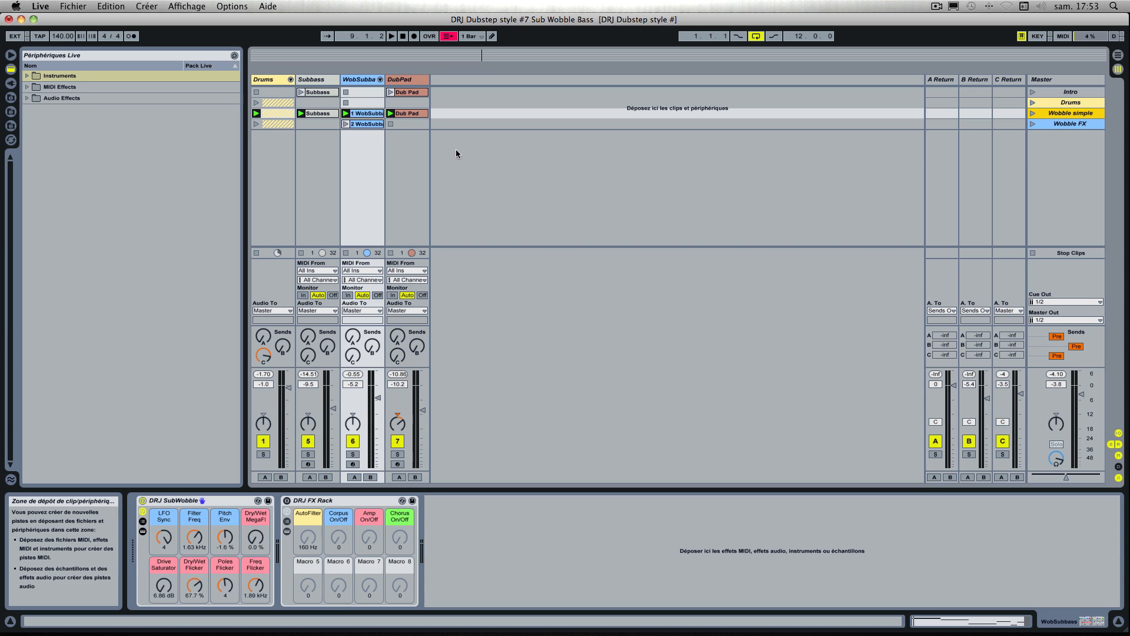
{"action": "left_click", "coordinate": [360, 127]}
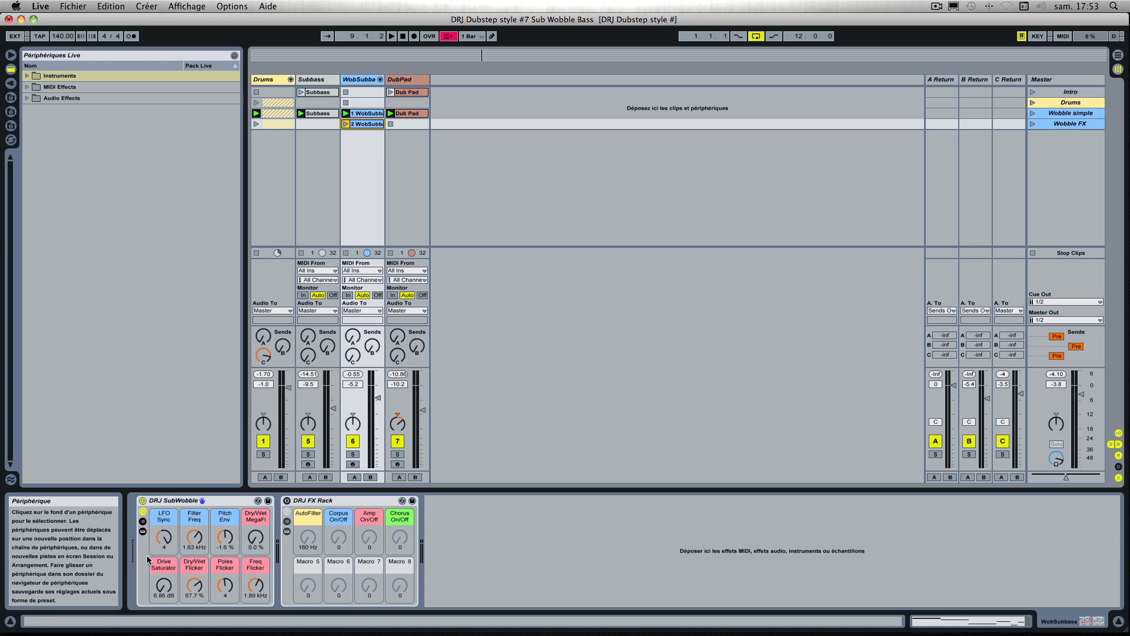
{"action": "left_click", "coordinate": [345, 125]}
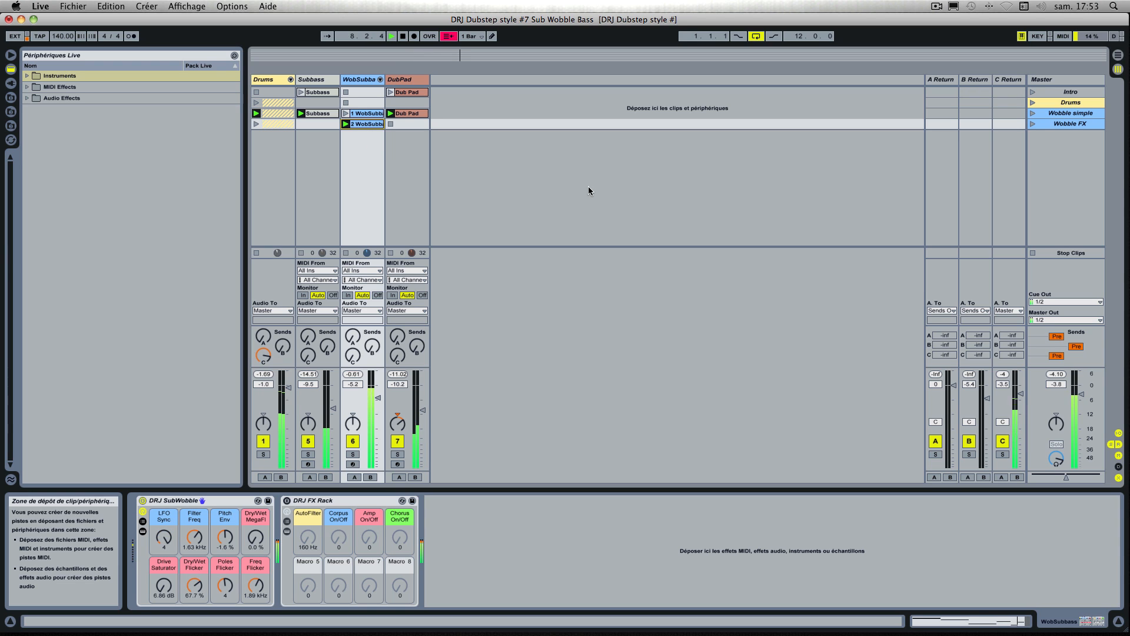
{"action": "key", "text": "space"}
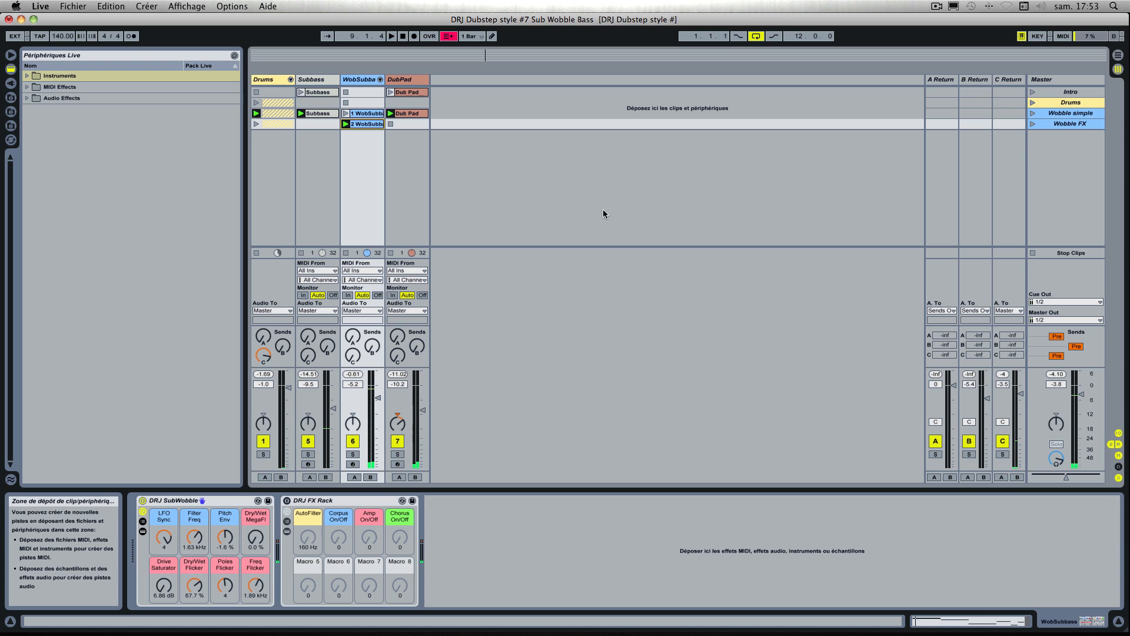
Create a new track from an empty Instrument Rack and load the Operator instrument into the rack.
{"action": "left_click", "coordinate": [366, 80]}
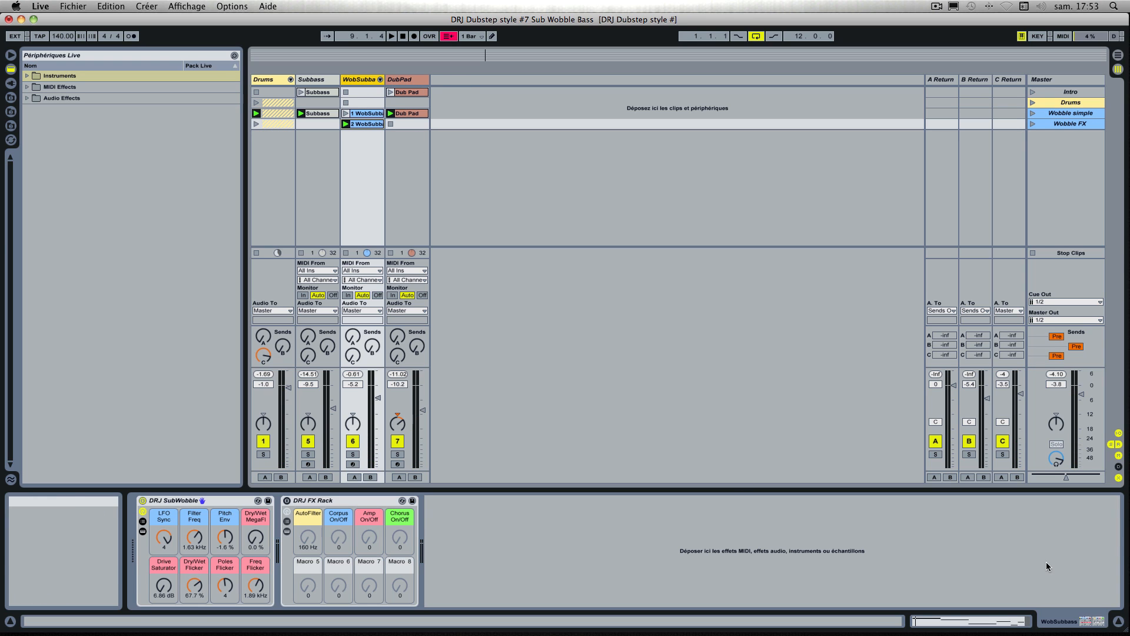
{"action": "left_click", "coordinate": [28, 76]}
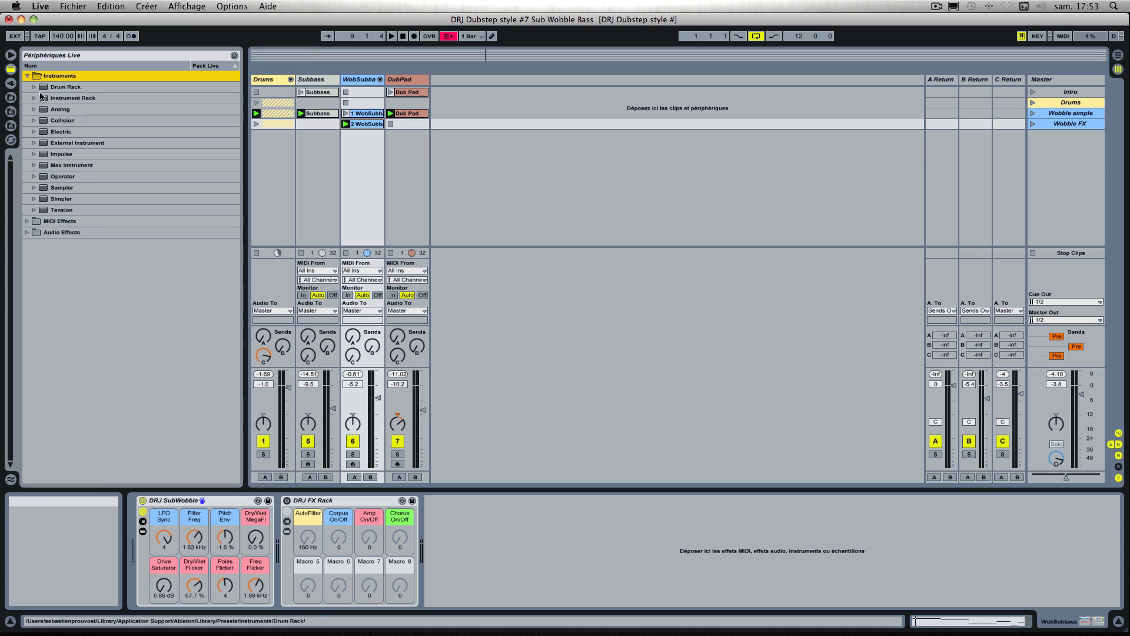
{"action": "left_click", "coordinate": [61, 99]}
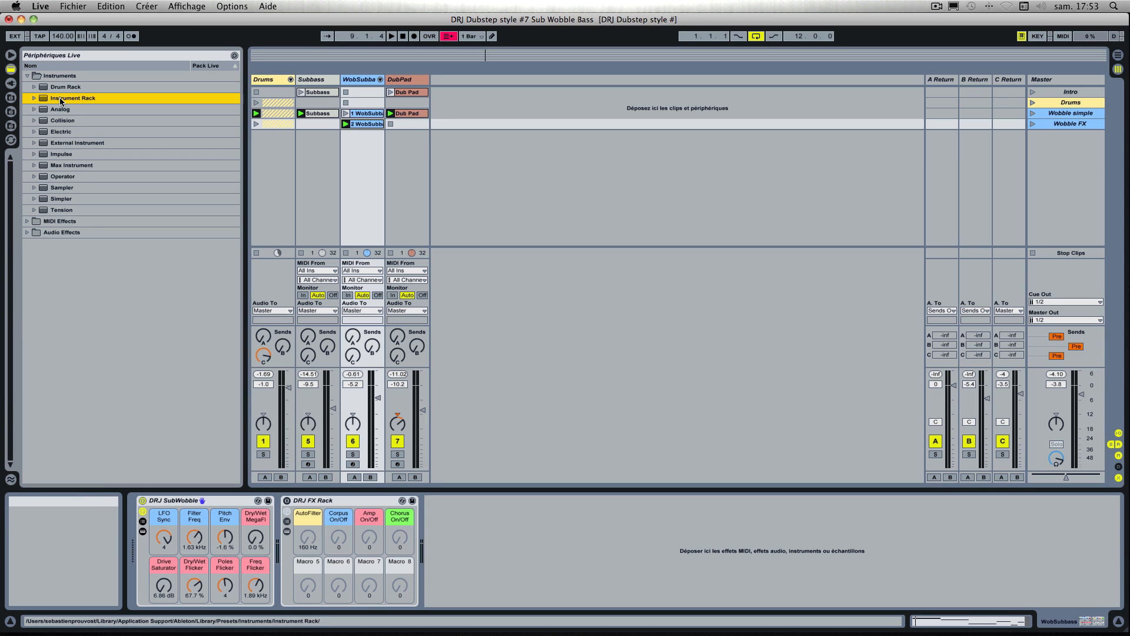
{"action": "left_click_drag", "start_coordinate": [61, 100], "coordinate": [464, 109]}
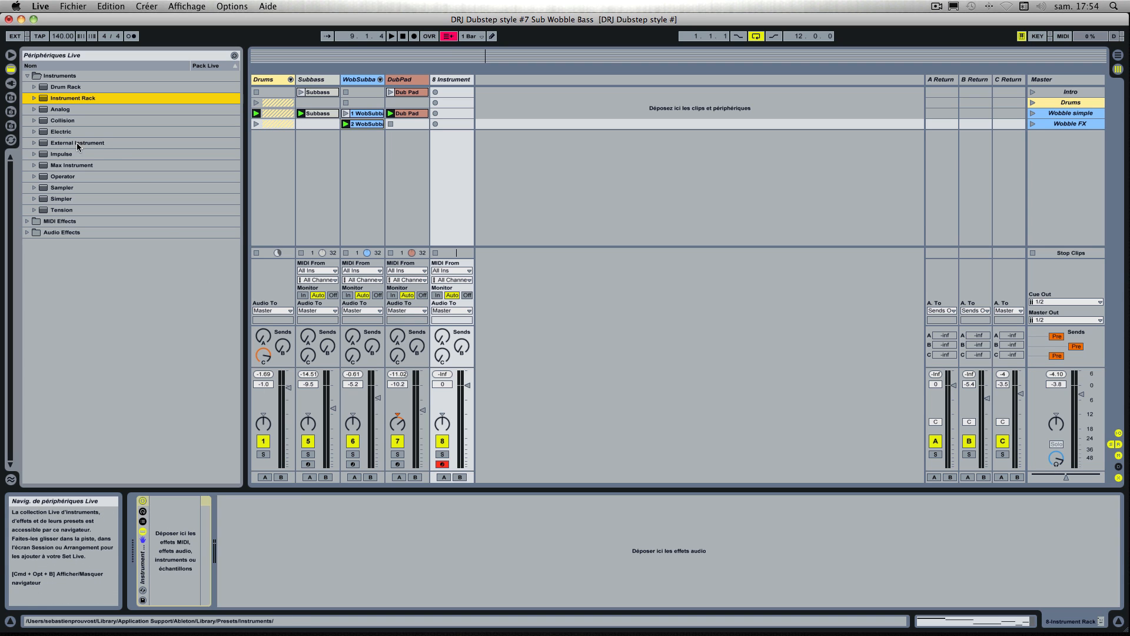
{"action": "left_click", "coordinate": [170, 505]}
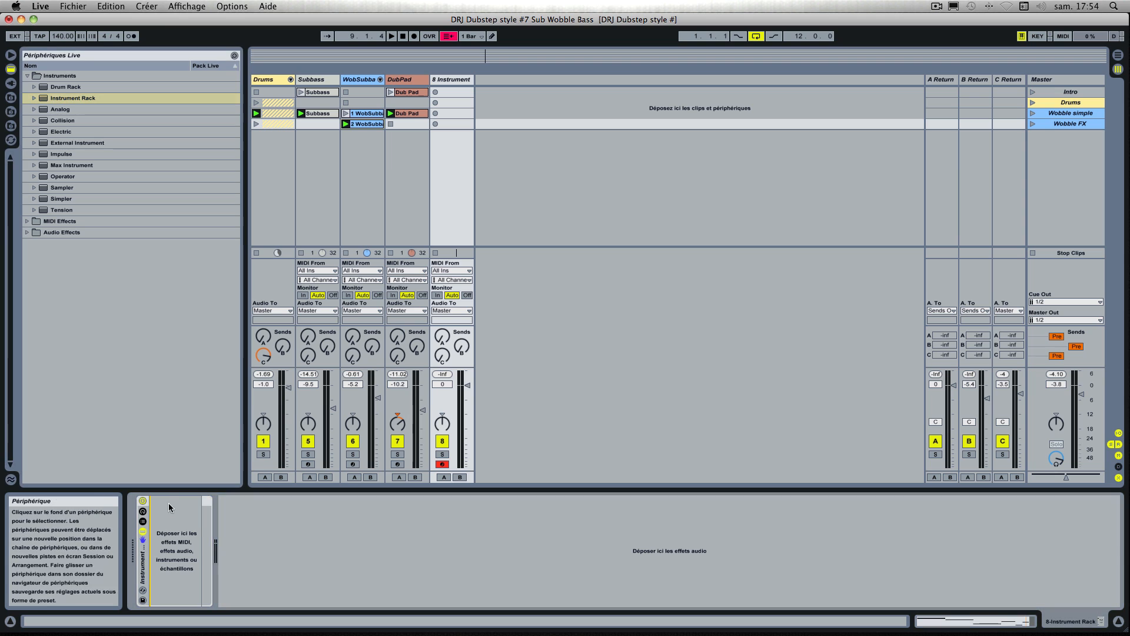
{"action": "left_click_drag", "start_coordinate": [63, 176], "coordinate": [185, 540]}
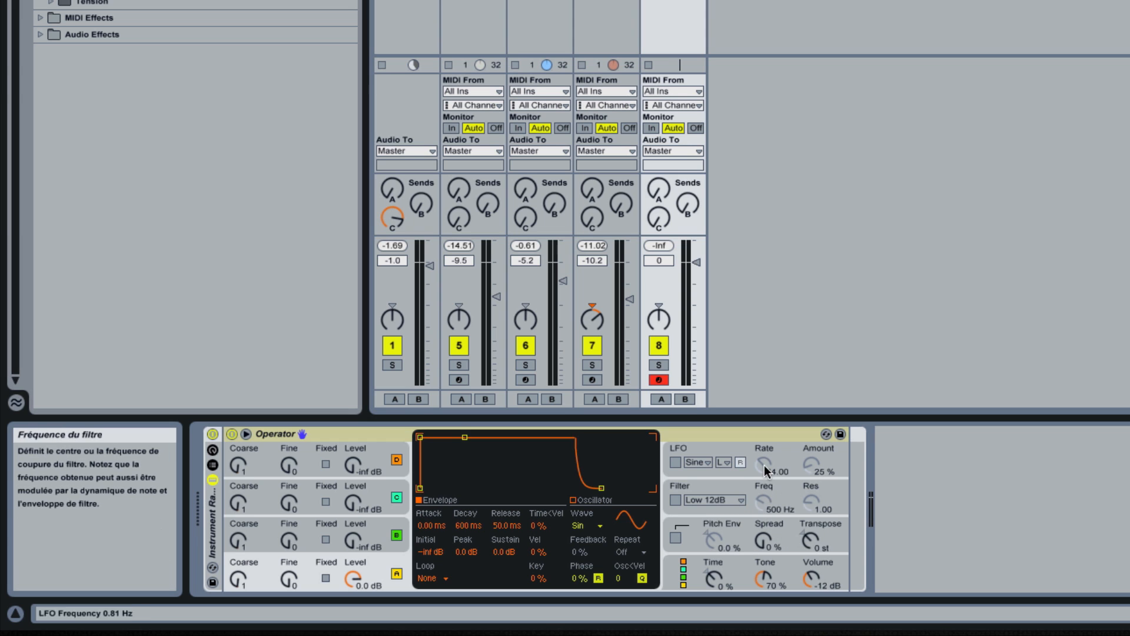
Enable Operator's LFO in tempo-synced mode with a rate of 1/6 and an amount of 100 %.
{"action": "left_click", "coordinate": [676, 464]}
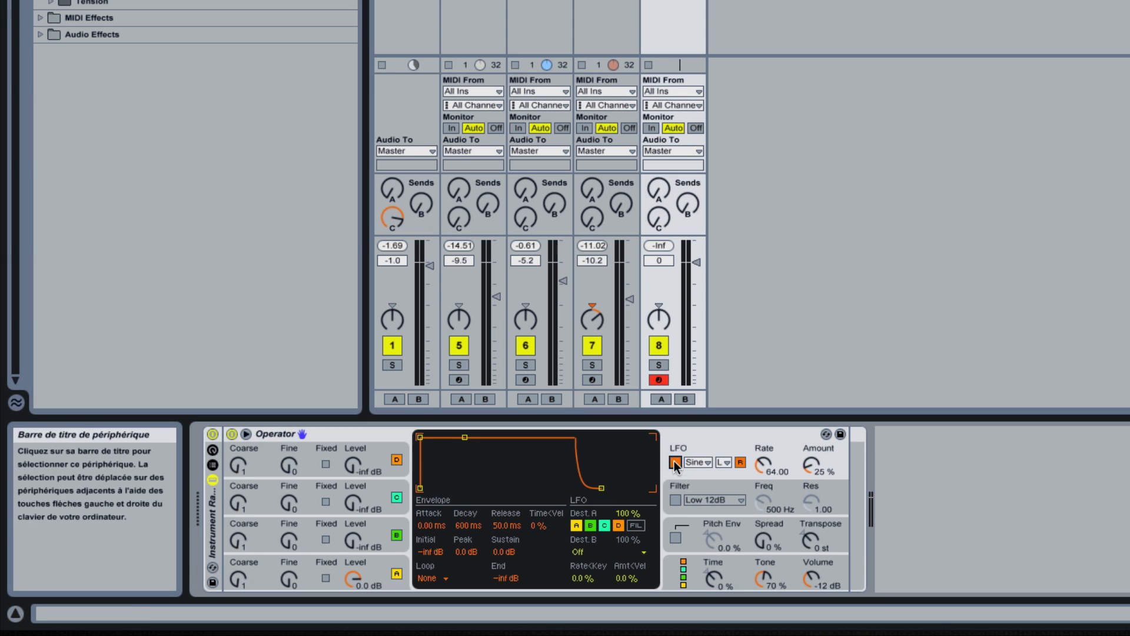
{"action": "left_click", "coordinate": [722, 463]}
{"action": "left_click", "coordinate": [726, 502]}
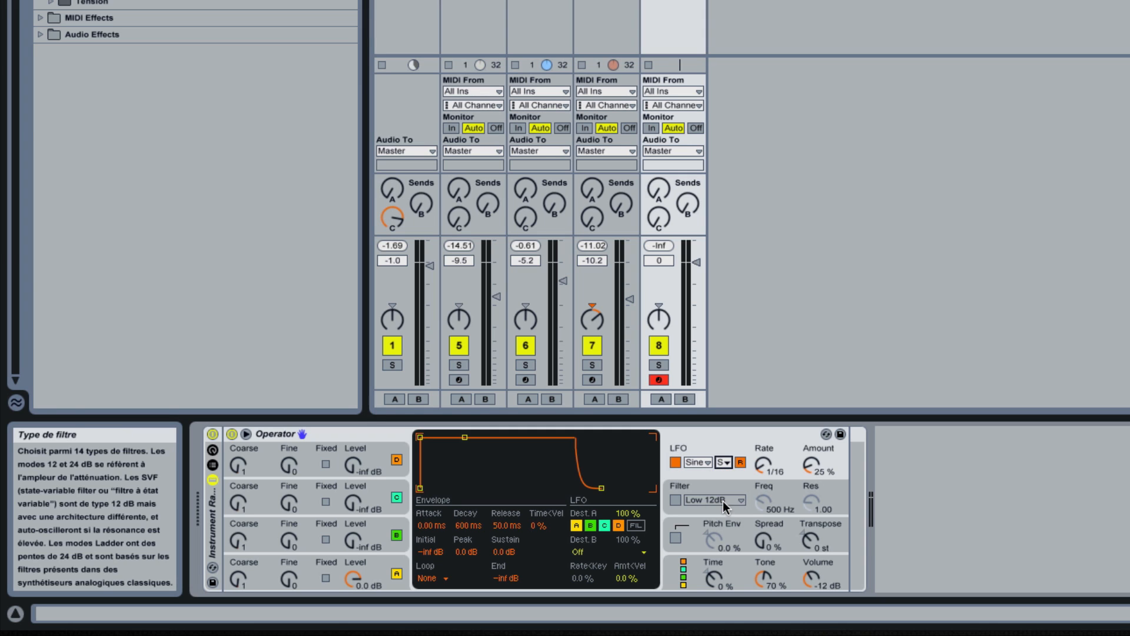
{"action": "left_click", "coordinate": [767, 466]}
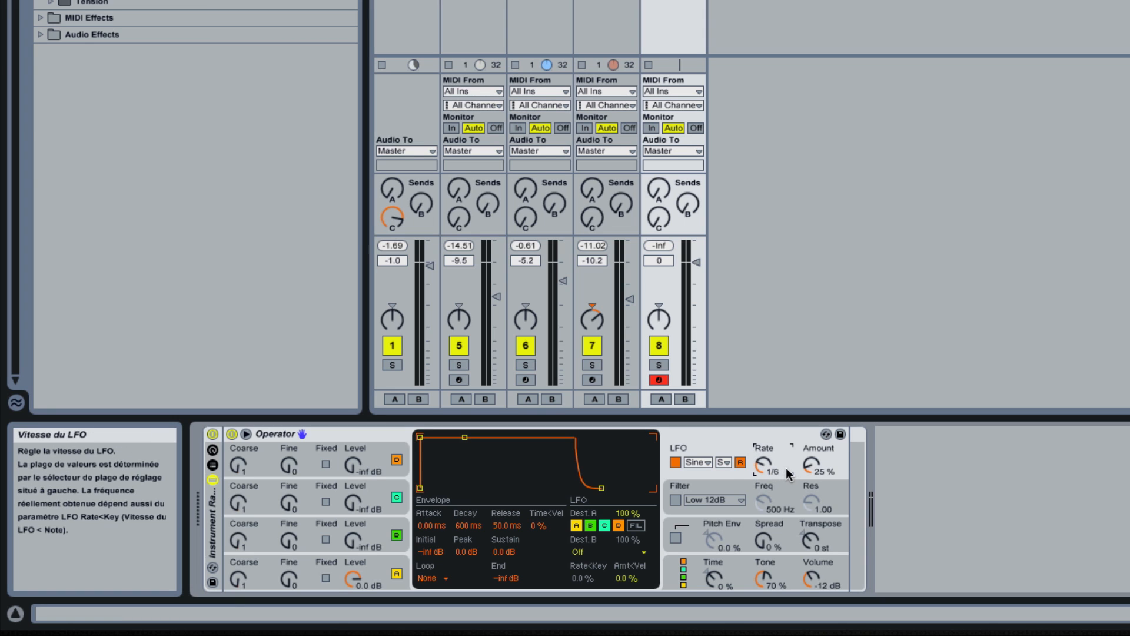
{"action": "left_click_drag", "start_coordinate": [811, 467], "coordinate": [811, 423]}
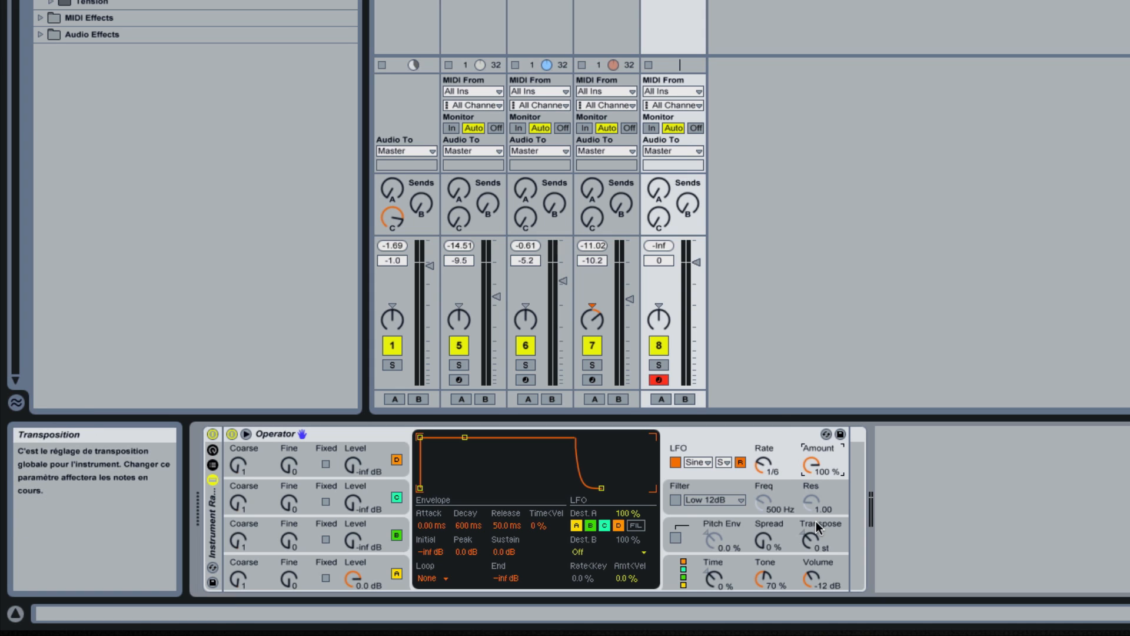
Enable the Low 12dB filter at 1.60 kHz with resonance 0.60, and enable the pitch envelope at -1.6 %.
{"action": "left_click", "coordinate": [676, 500]}
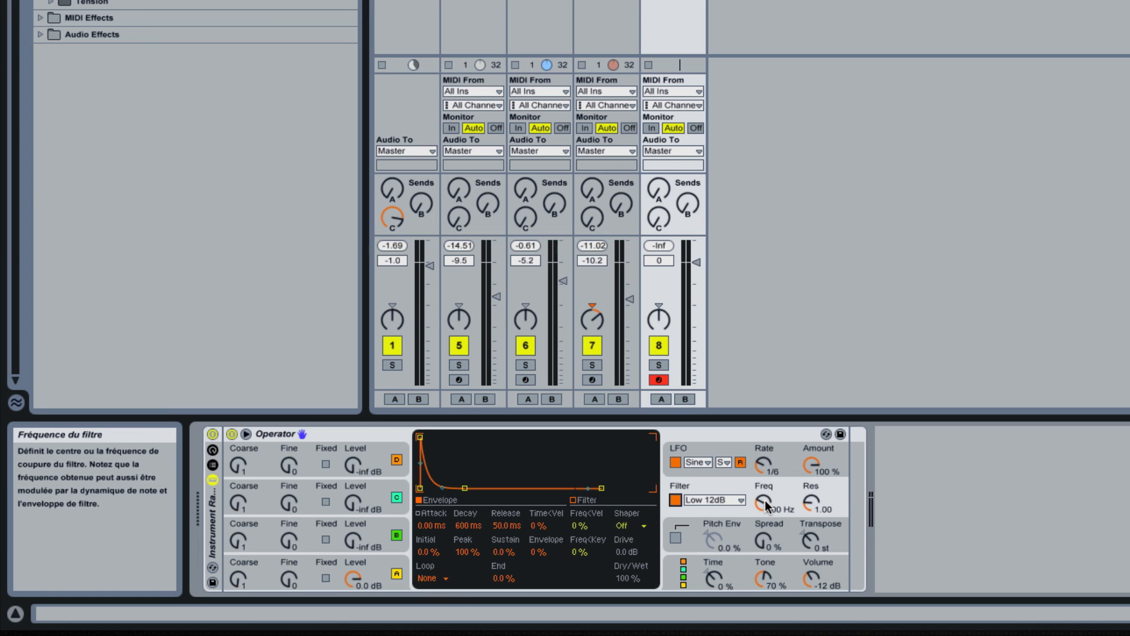
{"action": "left_click_drag", "start_coordinate": [762, 502], "coordinate": [762, 492]}
{"action": "left_click", "coordinate": [811, 505]}
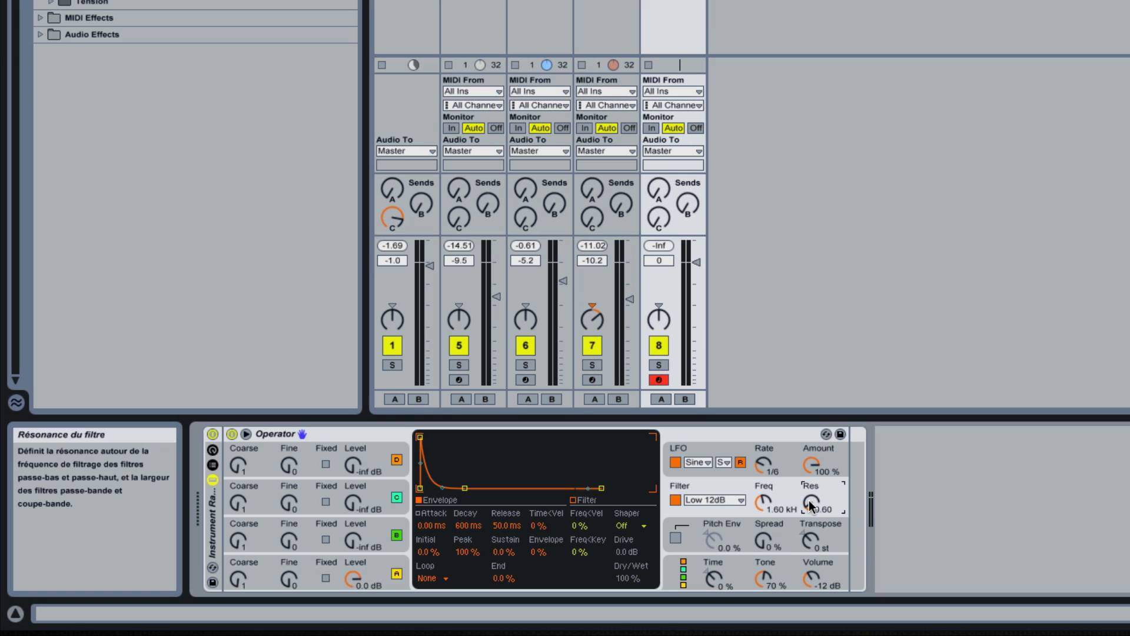
{"action": "left_click", "coordinate": [675, 538]}
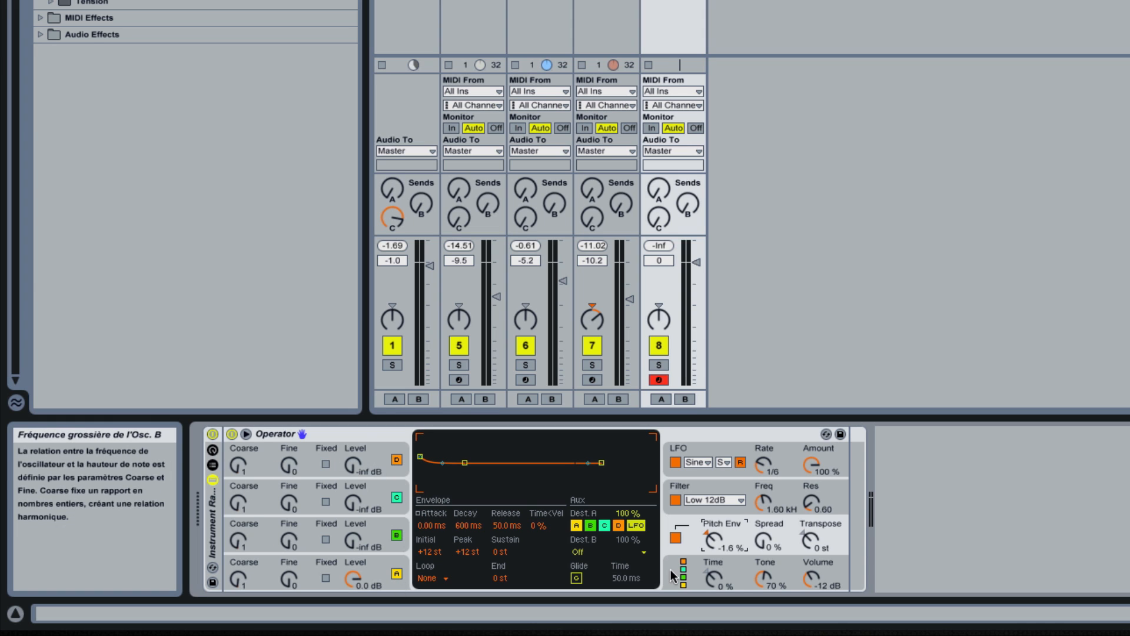
Choose Operator's diamond-shaped algorithm with B and C side by side between D and A, and set Time to 100 % and Volume to -1.0 dB.
{"action": "left_click", "coordinate": [688, 582]}
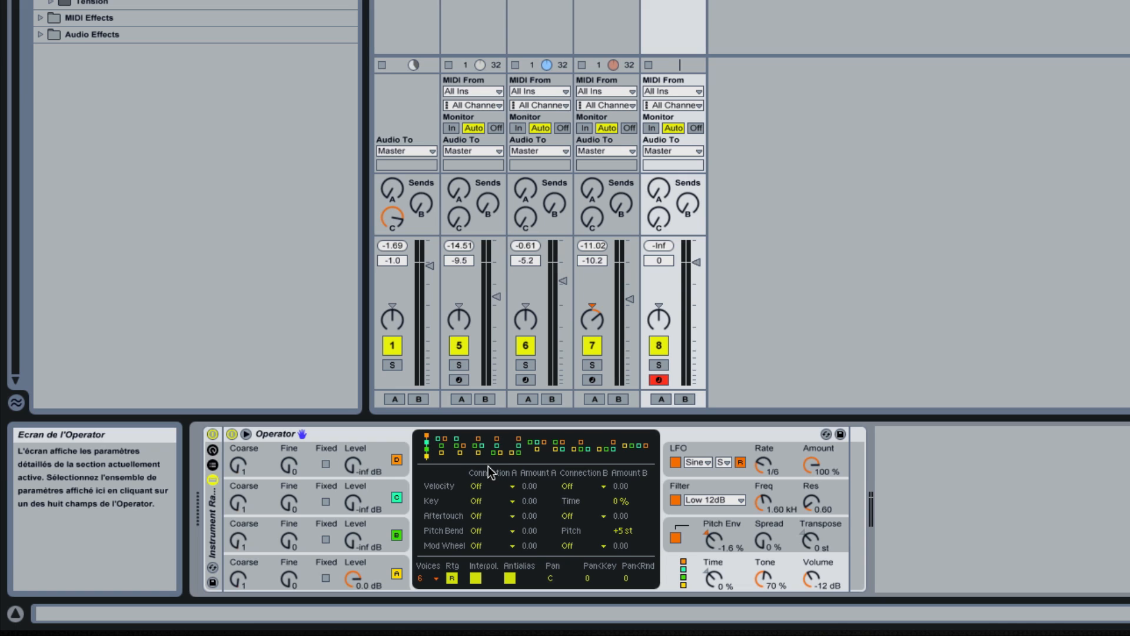
{"action": "left_click", "coordinate": [478, 447]}
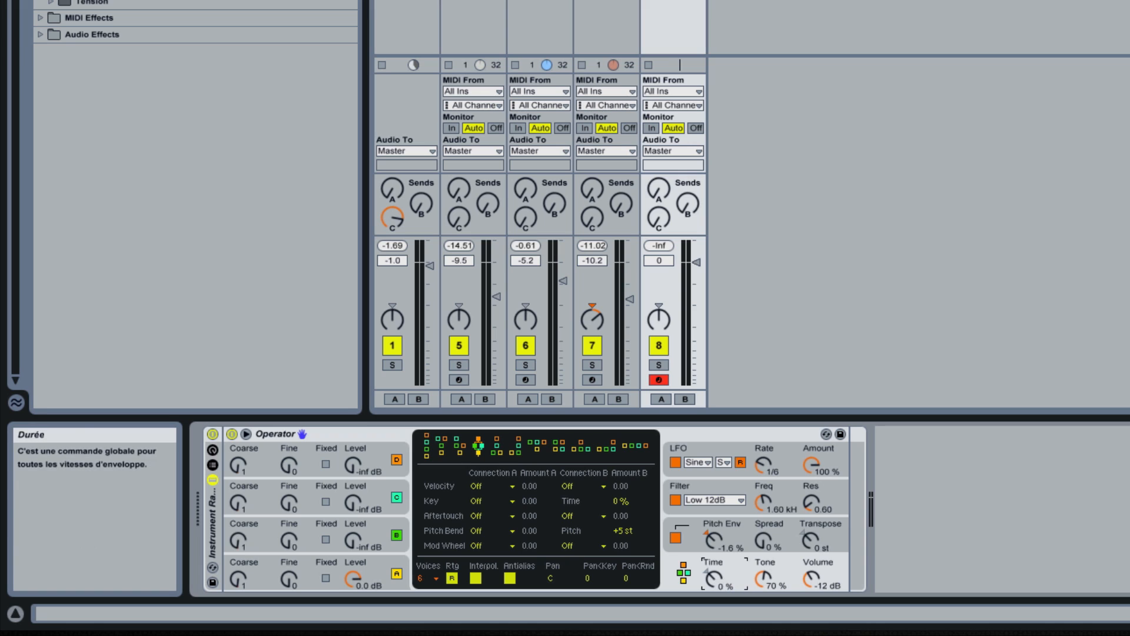
{"action": "left_click_drag", "start_coordinate": [713, 581], "coordinate": [714, 527]}
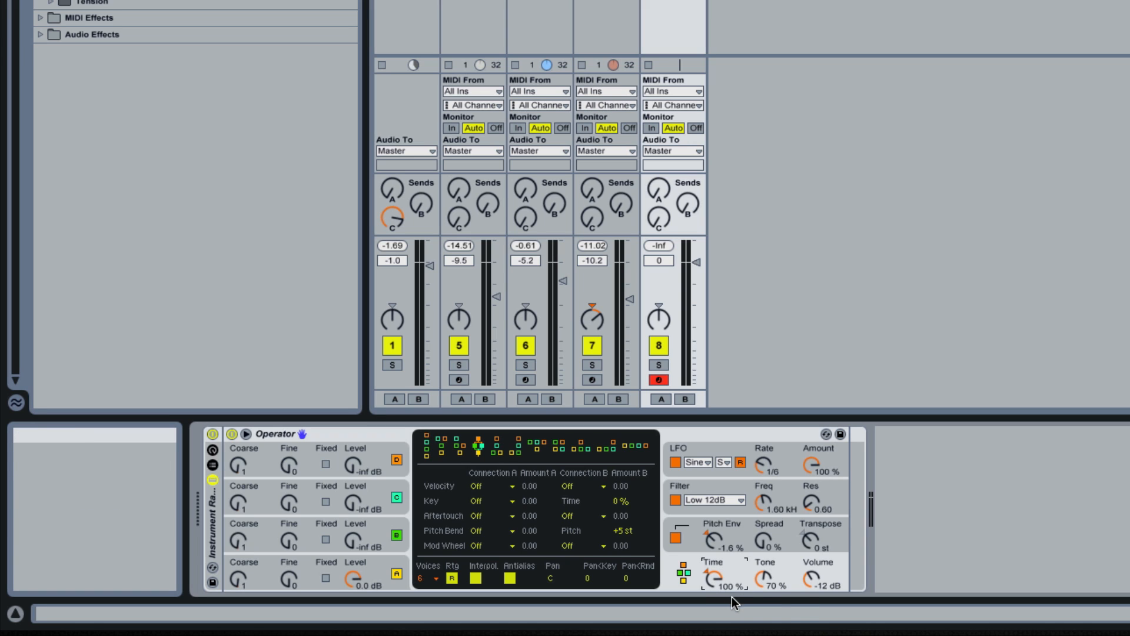
{"action": "left_click", "coordinate": [809, 581]}
{"action": "left_click_drag", "start_coordinate": [810, 581], "coordinate": [809, 576]}
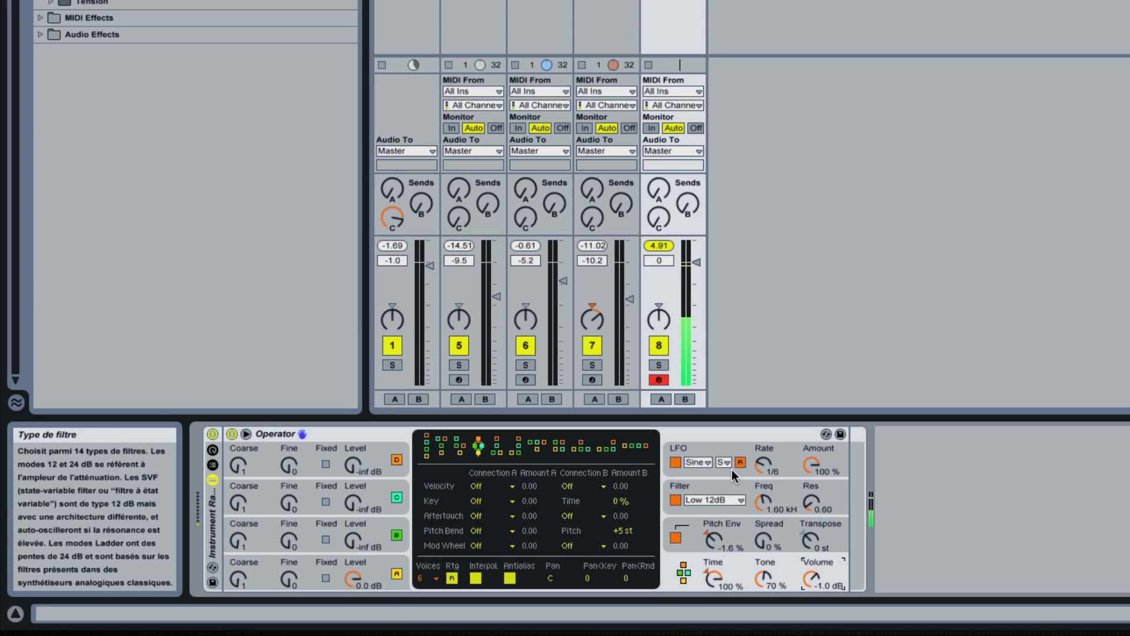
Switch off Operator's LFO and set oscillator A's waveform to Square 32.
{"action": "left_click", "coordinate": [675, 463]}
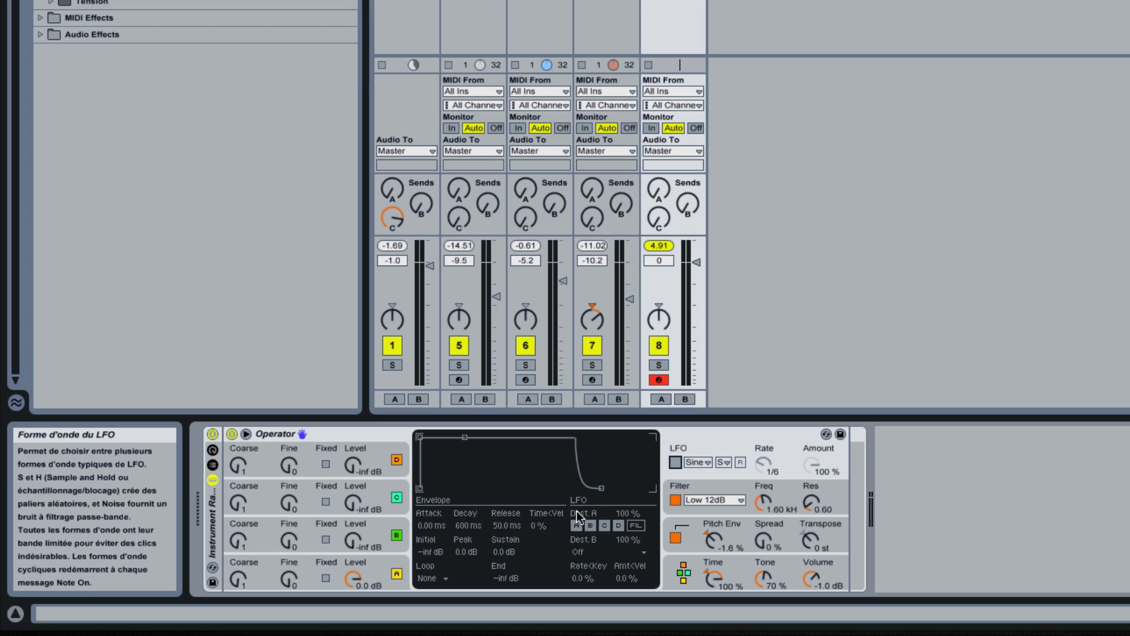
{"action": "left_click", "coordinate": [376, 573]}
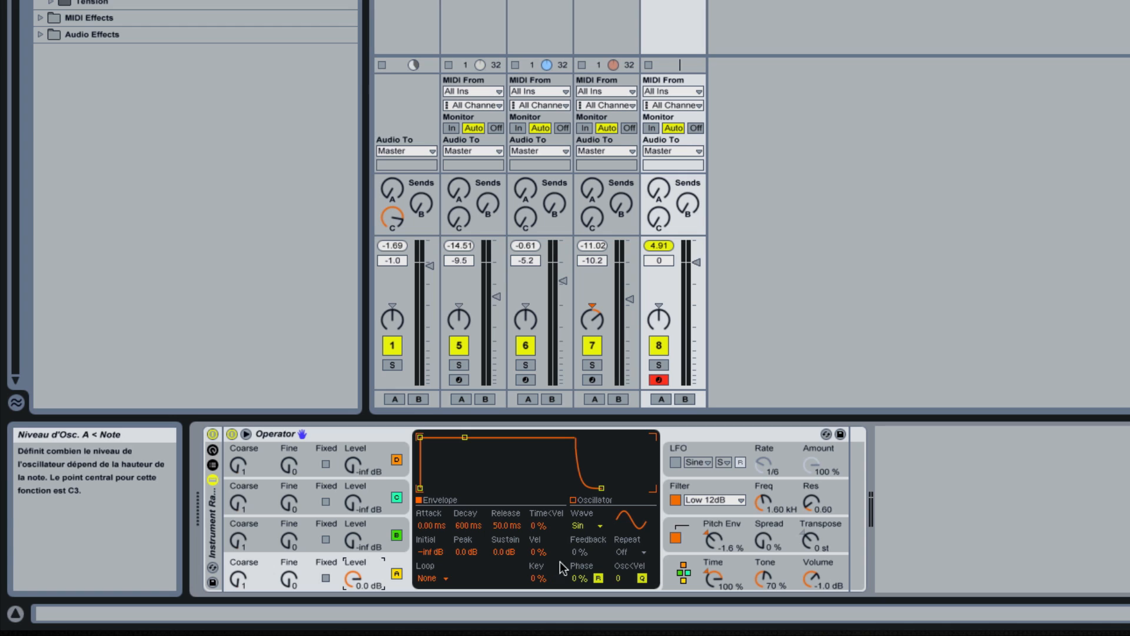
{"action": "left_click", "coordinate": [580, 526]}
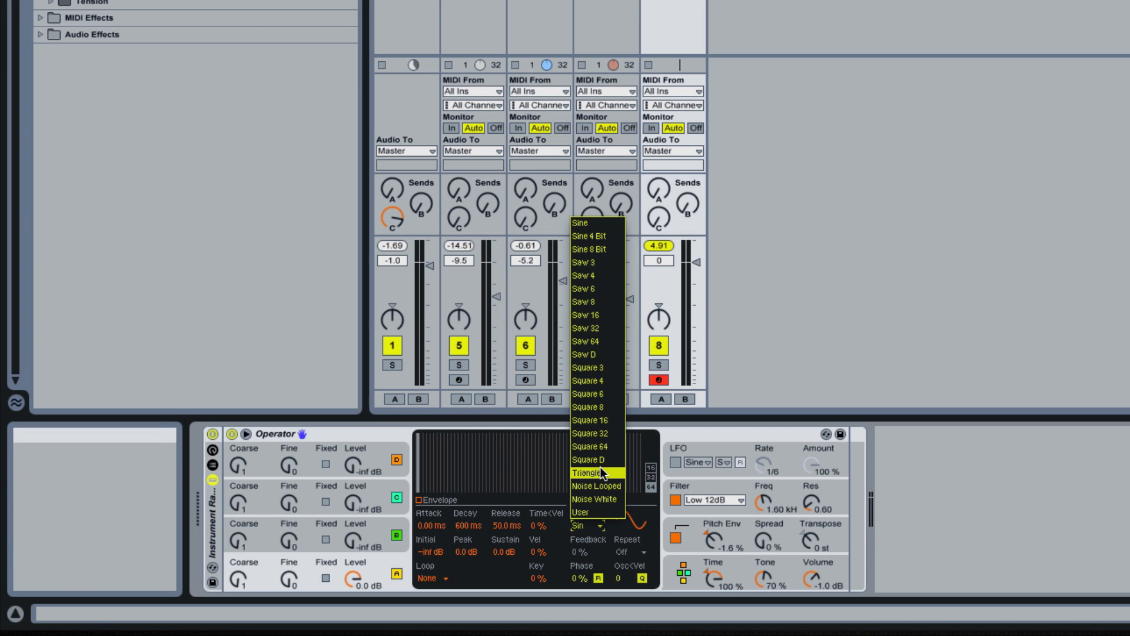
{"action": "left_click", "coordinate": [597, 429]}
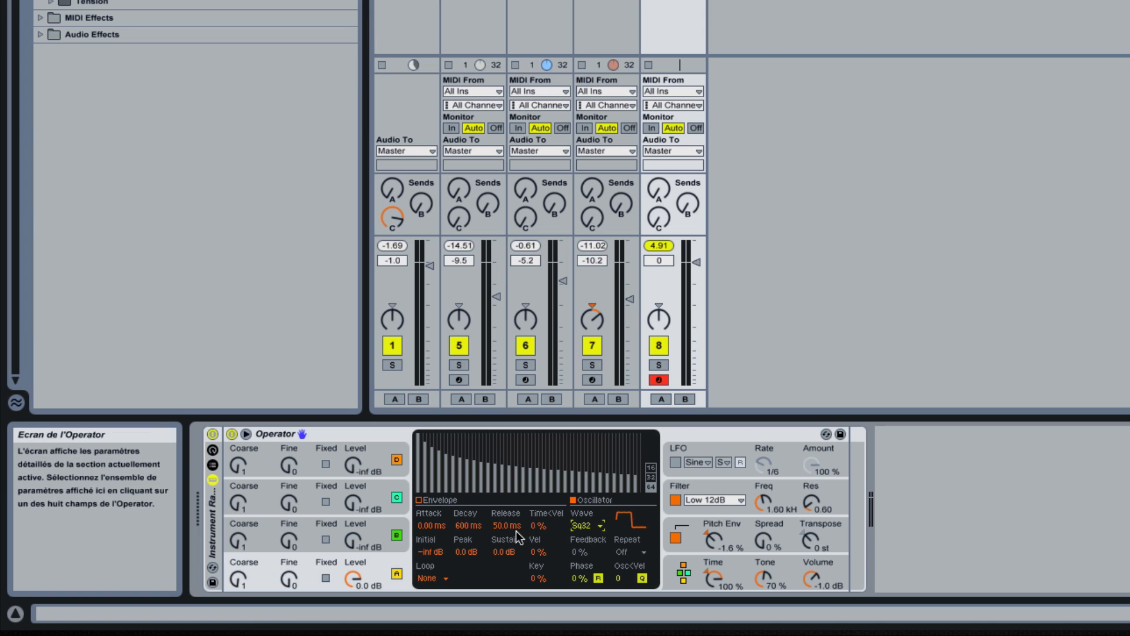
Set oscillator B's Coarse to 0.5 and Level to -20 dB, and shorten its envelope decay to 10.2 ms.
{"action": "left_click", "coordinate": [433, 500]}
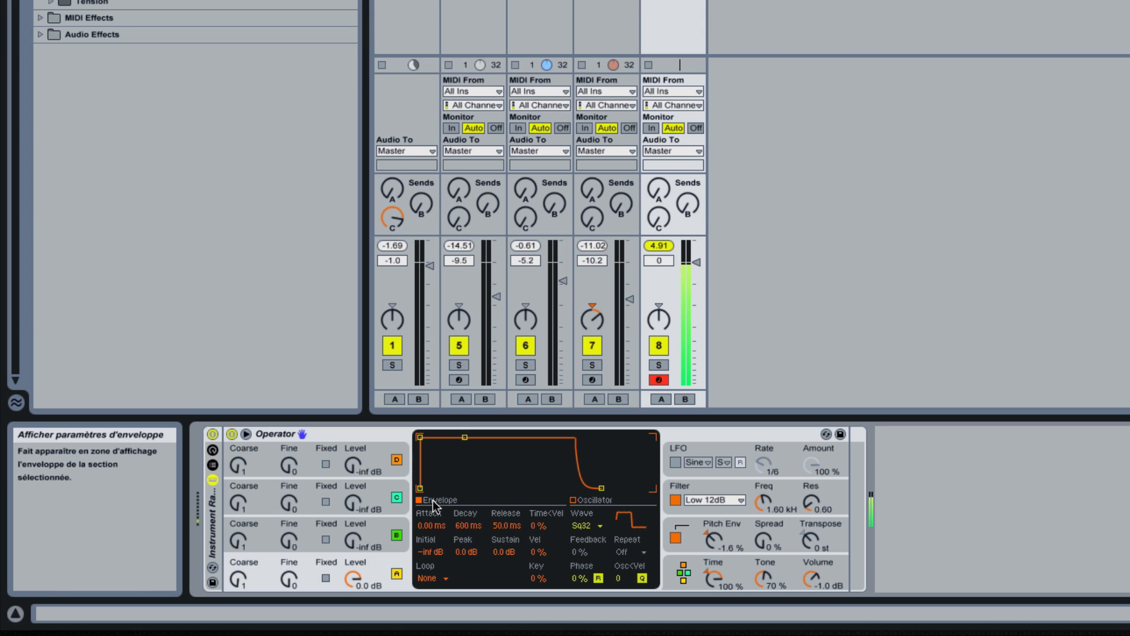
{"action": "left_click", "coordinate": [376, 532]}
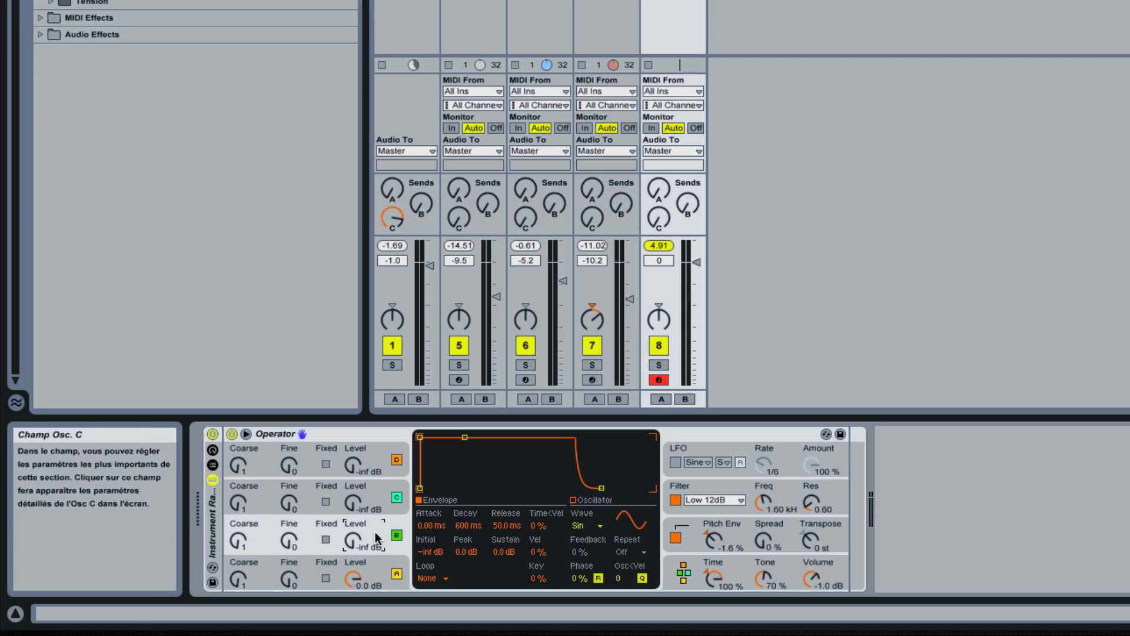
{"action": "left_click", "coordinate": [239, 540]}
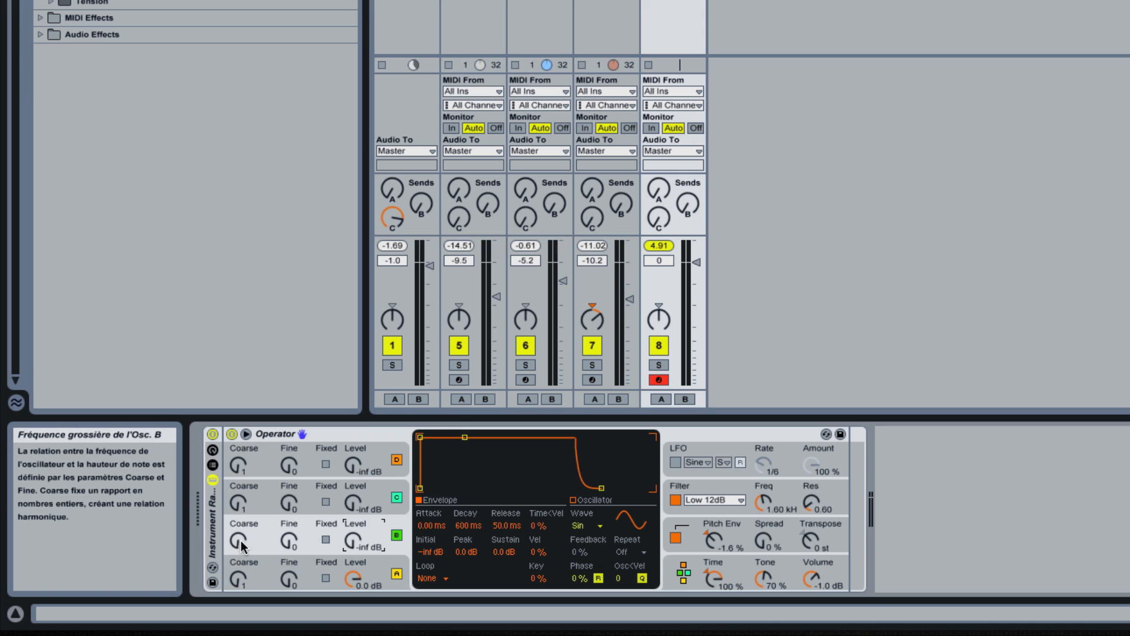
{"action": "left_click_drag", "start_coordinate": [239, 541], "coordinate": [263, 545]}
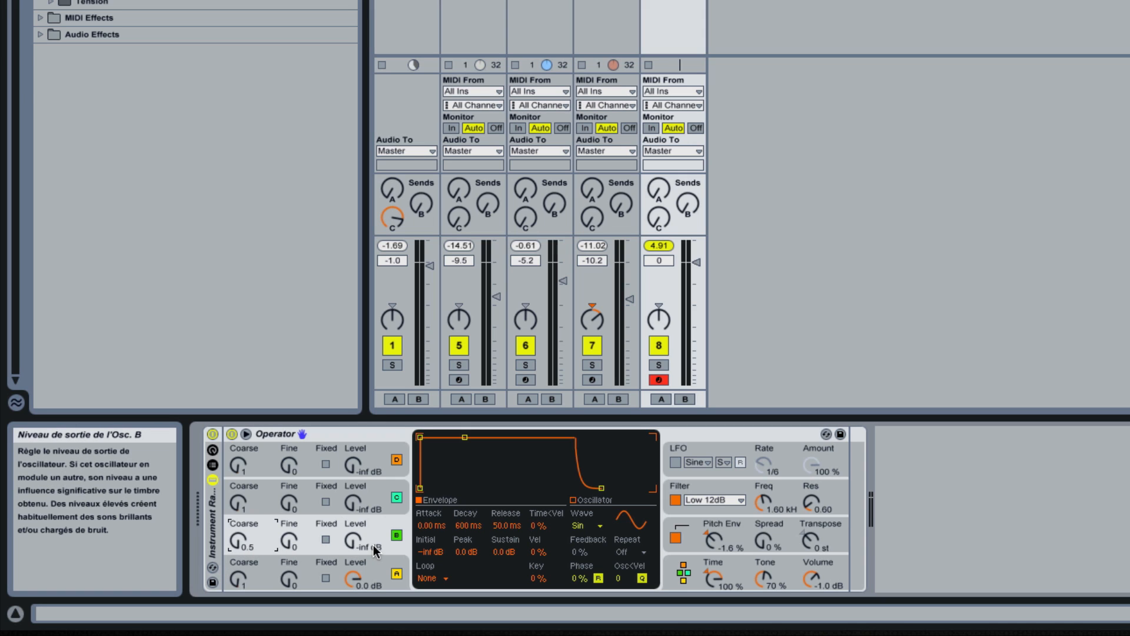
{"action": "left_click_drag", "start_coordinate": [359, 543], "coordinate": [359, 524]}
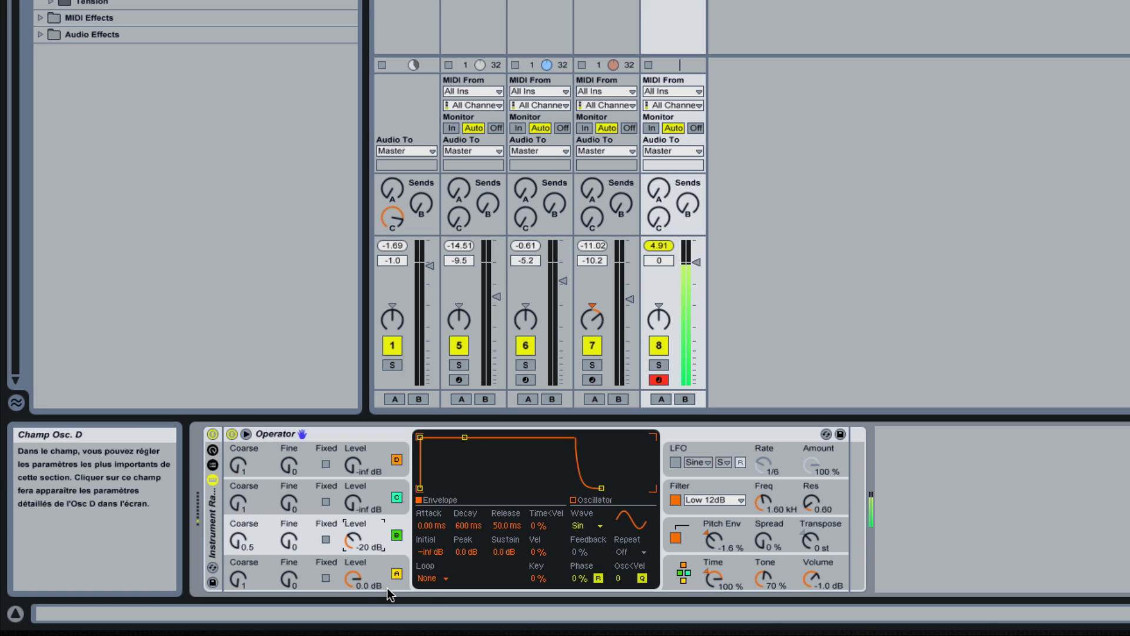
{"action": "left_click", "coordinate": [469, 530]}
{"action": "left_click_drag", "start_coordinate": [469, 530], "coordinate": [469, 562]}
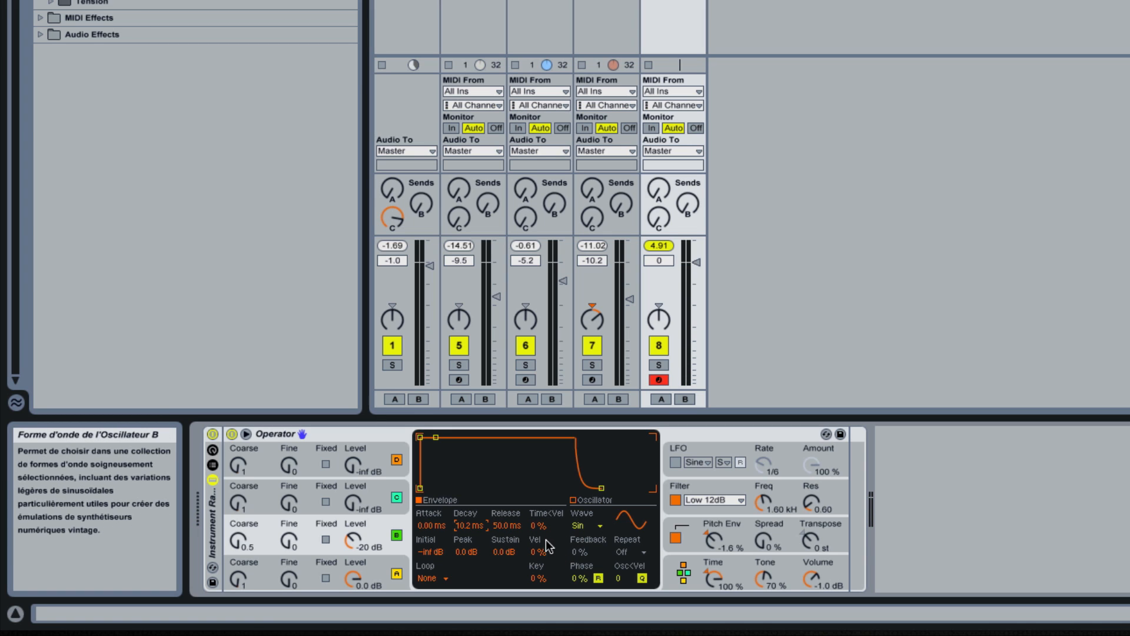
Set oscillator C's Level to -17 dB, its Coarse to 12 and its waveform to Sine 4 Bit.
{"action": "left_click", "coordinate": [302, 502]}
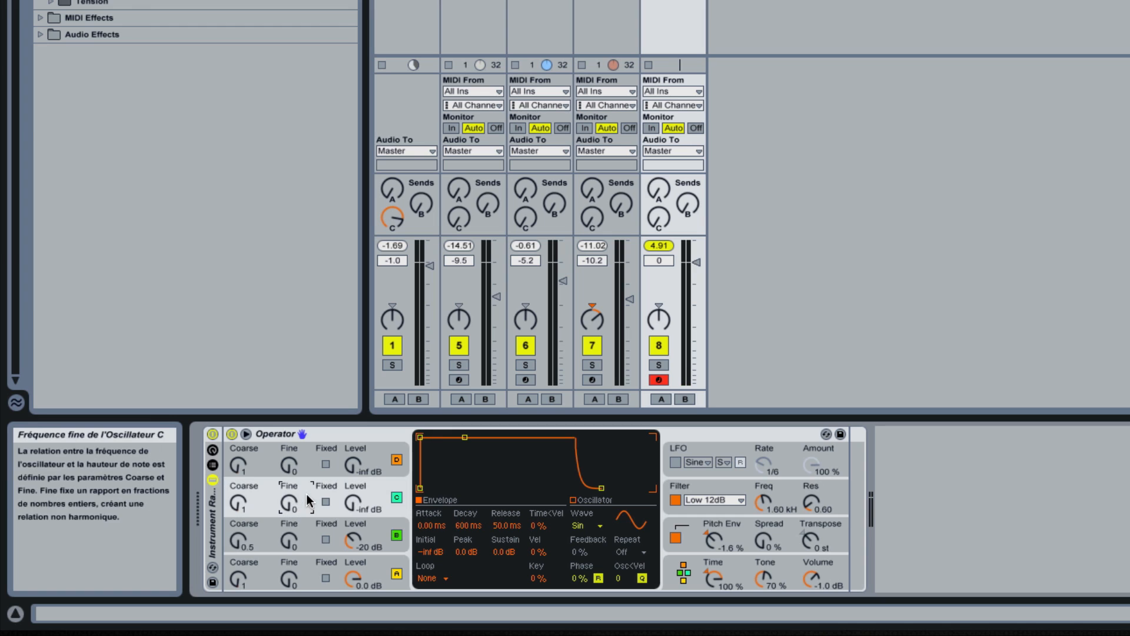
{"action": "left_click", "coordinate": [355, 510]}
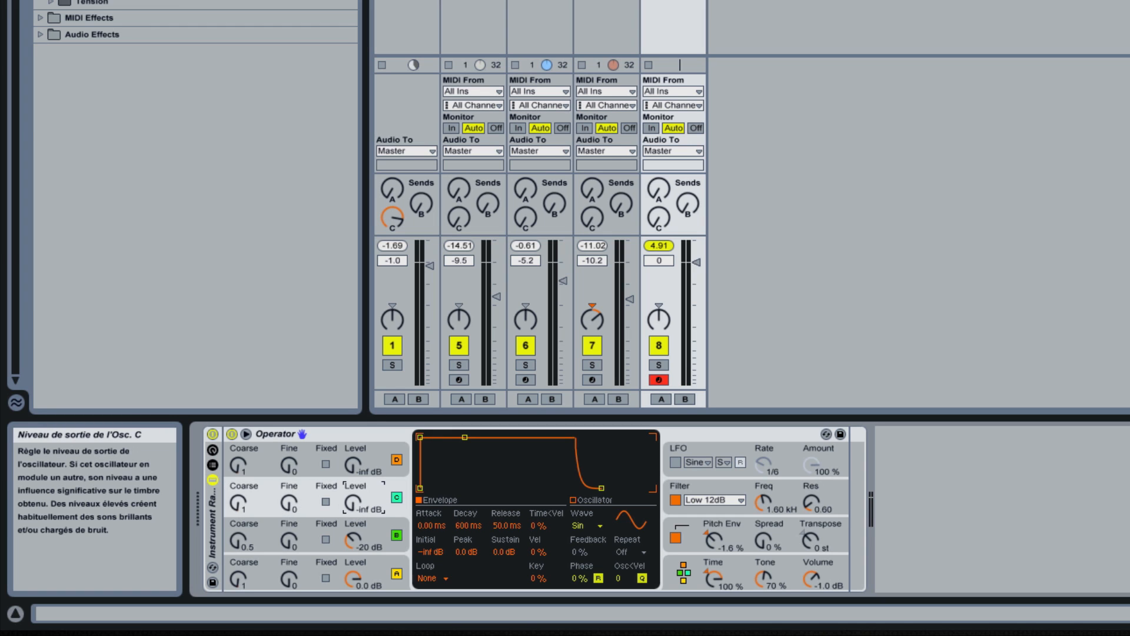
{"action": "left_click_drag", "start_coordinate": [355, 509], "coordinate": [355, 486]}
{"action": "left_click", "coordinate": [233, 512]}
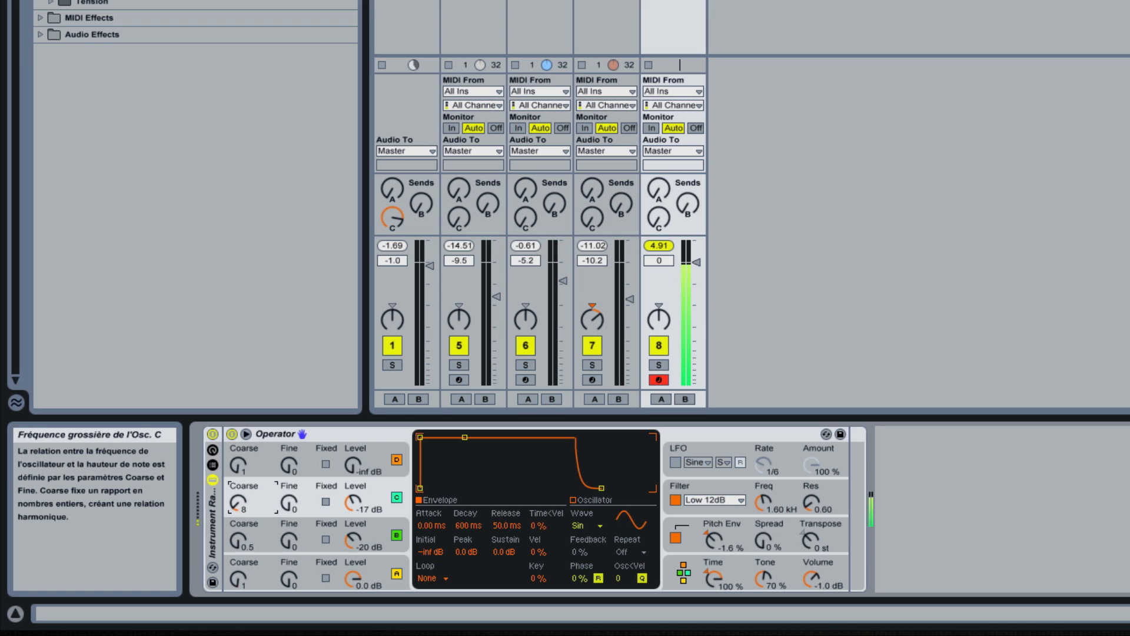
{"action": "left_click_drag", "start_coordinate": [233, 512], "coordinate": [234, 505]}
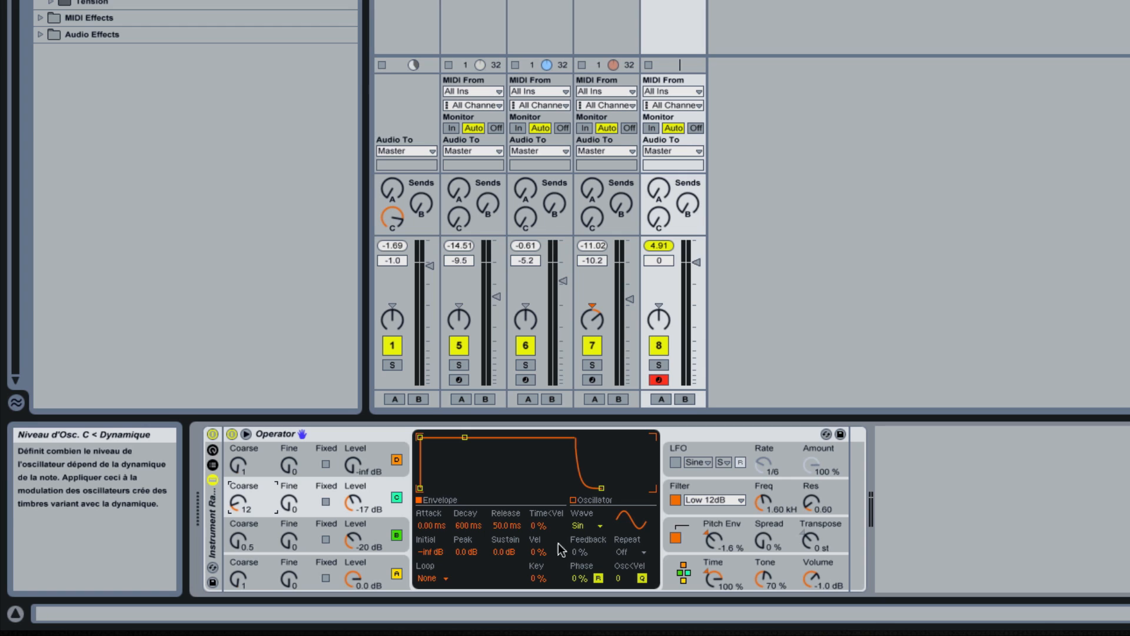
{"action": "left_click", "coordinate": [579, 528]}
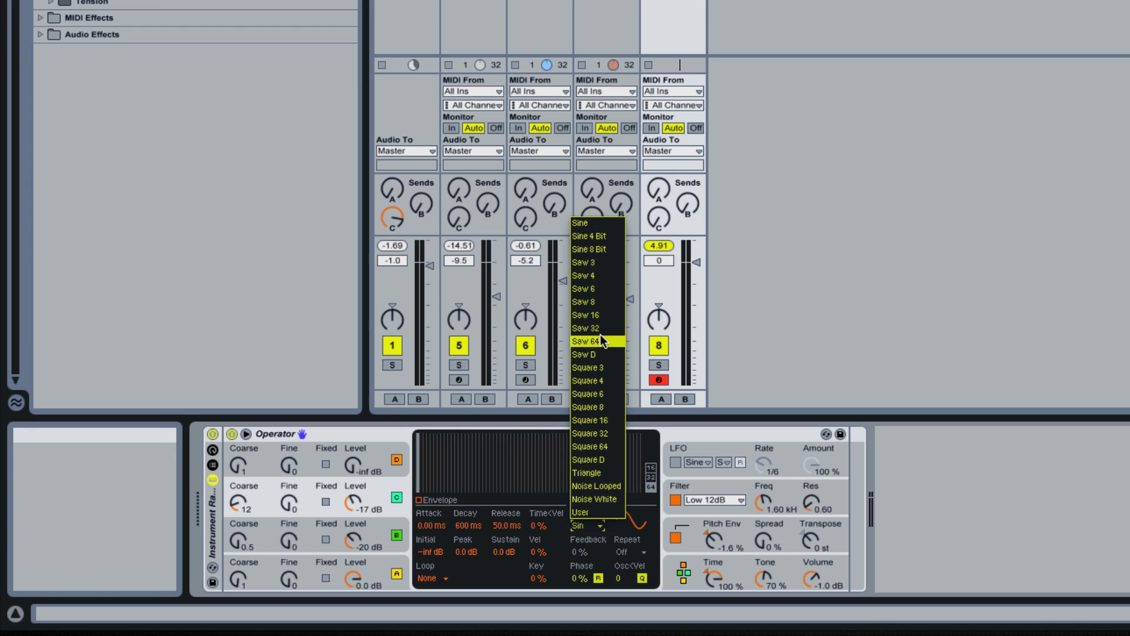
{"action": "left_click", "coordinate": [598, 238]}
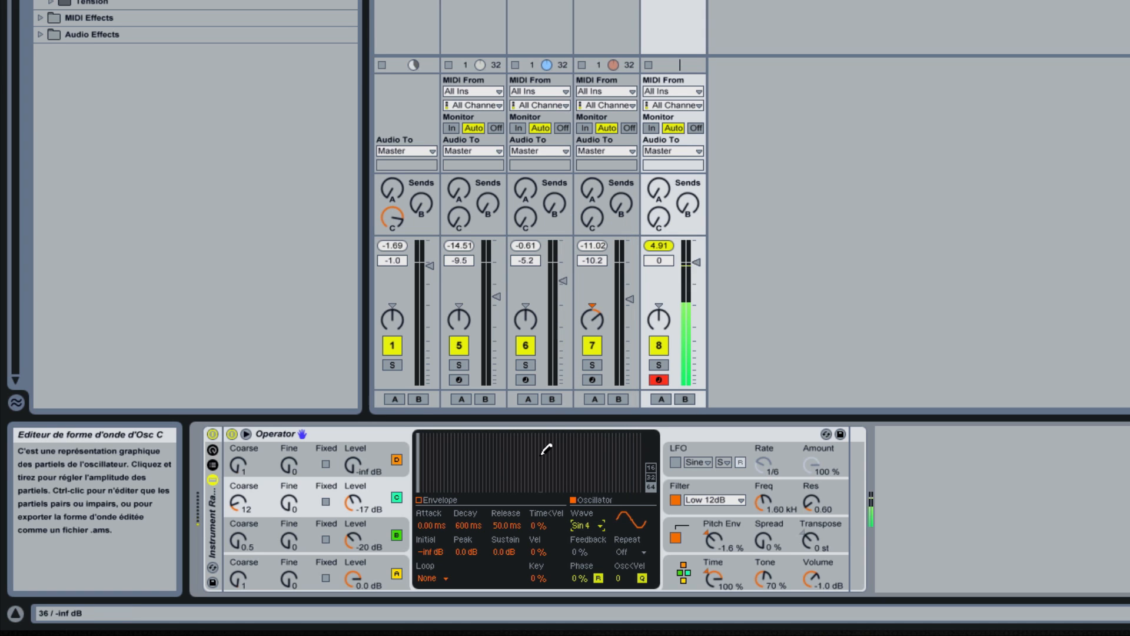
Audition oscillator C without oscillators A and B by switching those two off and back on.
{"action": "left_click", "coordinate": [397, 535]}
{"action": "left_click", "coordinate": [395, 573]}
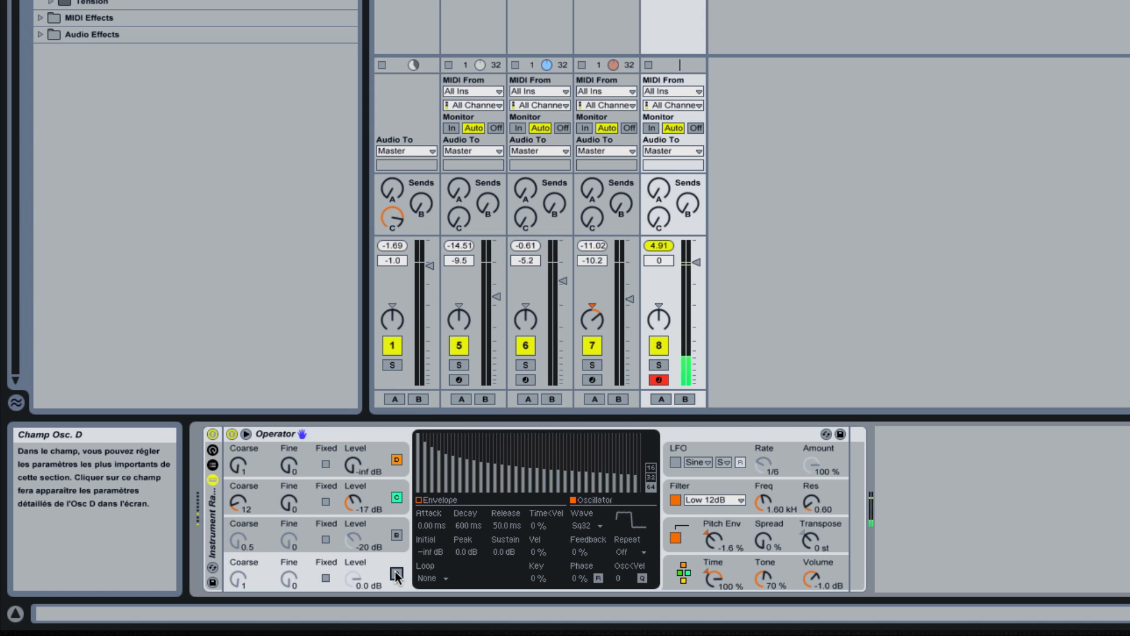
{"action": "left_click", "coordinate": [396, 573]}
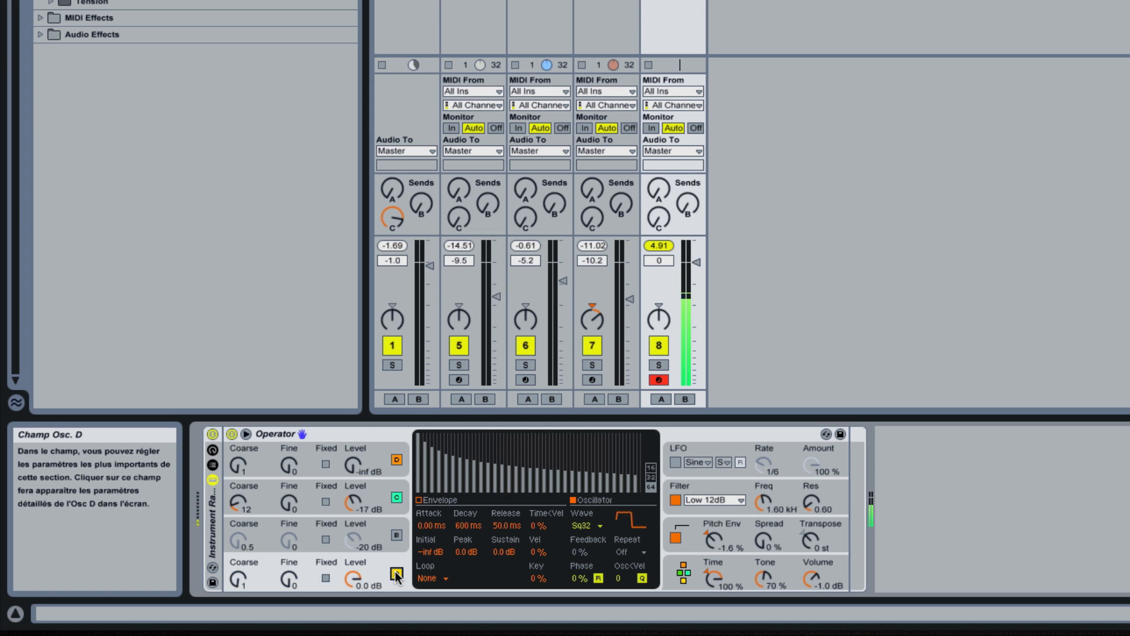
{"action": "left_click", "coordinate": [397, 535]}
Set oscillator D's Coarse frequency to 10.
{"action": "left_click", "coordinate": [375, 501]}
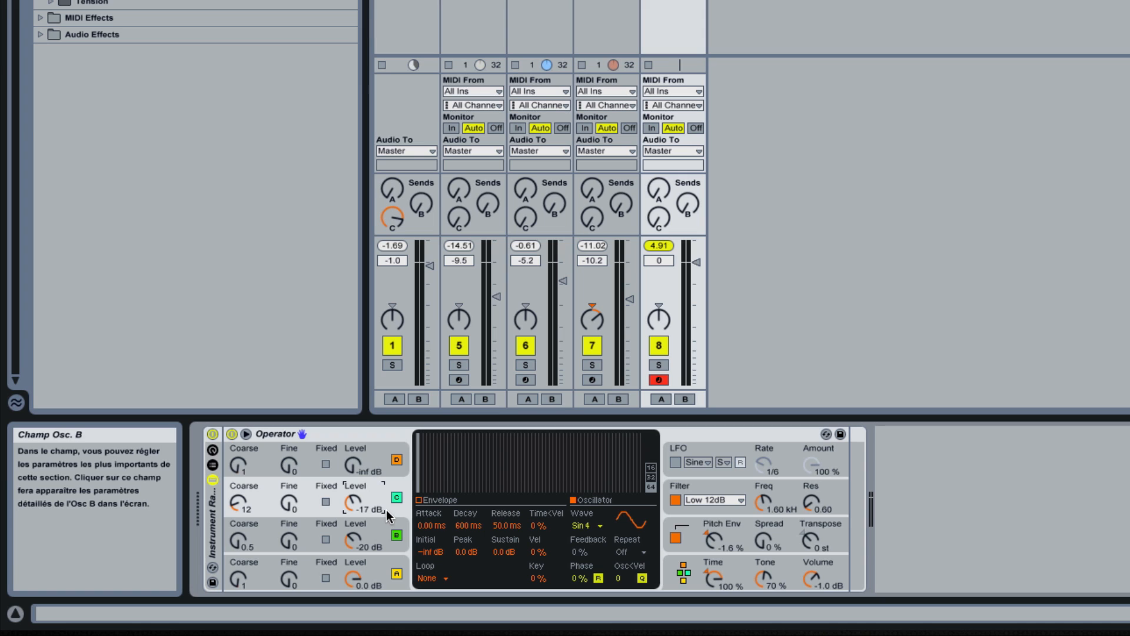
{"action": "left_click", "coordinate": [356, 464]}
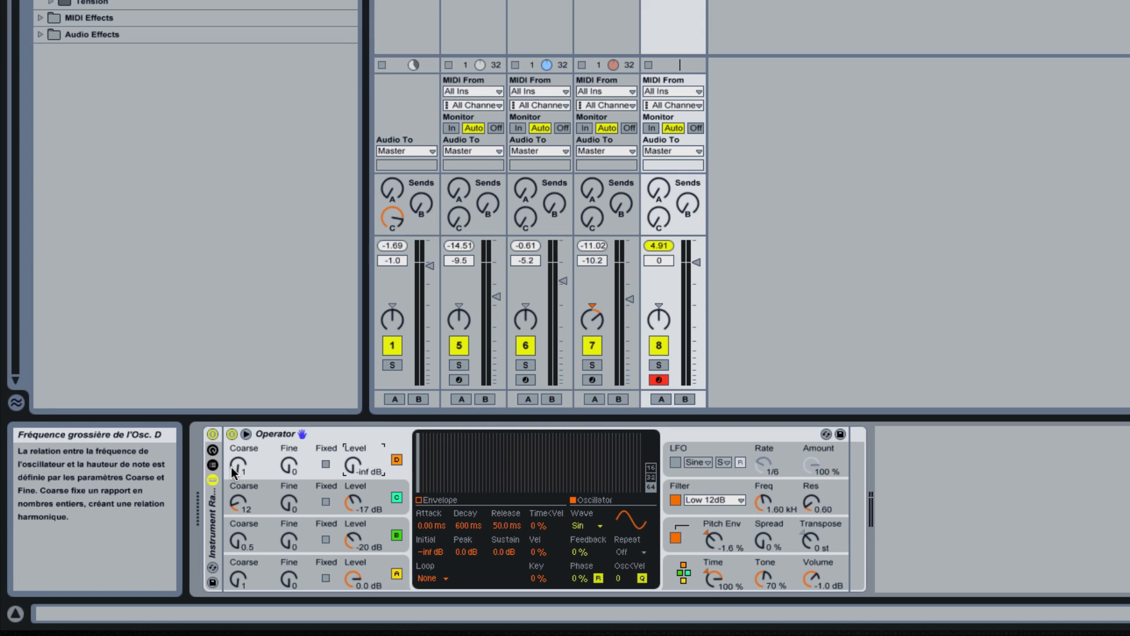
{"action": "left_click_drag", "start_coordinate": [235, 471], "coordinate": [234, 445]}
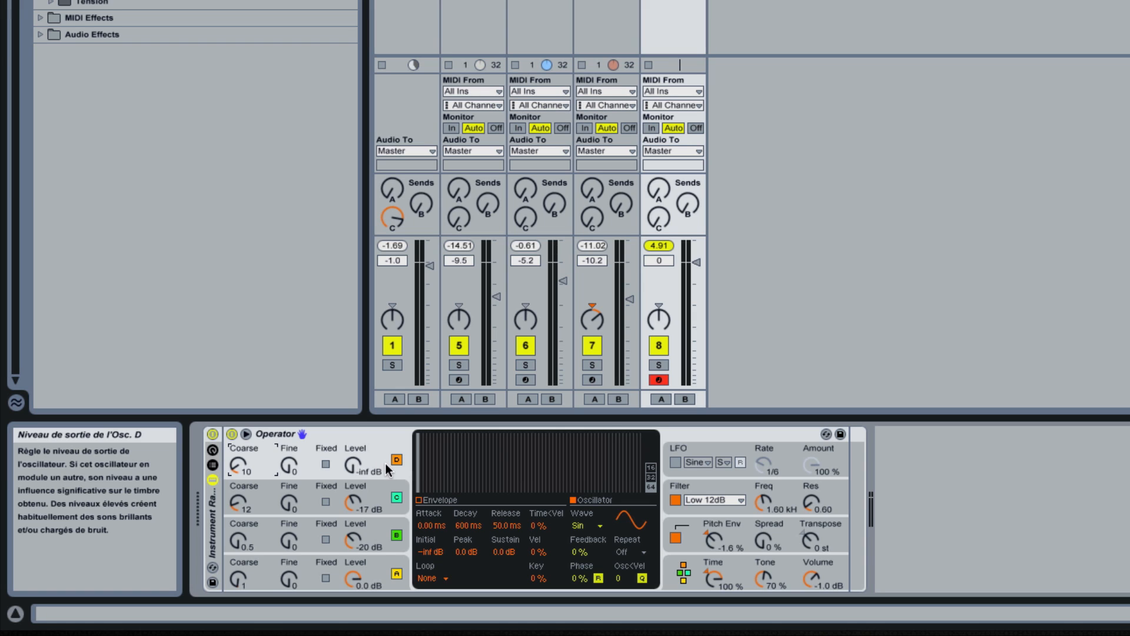
Raise oscillator C's Level to 0.0 dB and oscillator D's Level to -17 dB.
{"action": "left_click", "coordinate": [354, 500]}
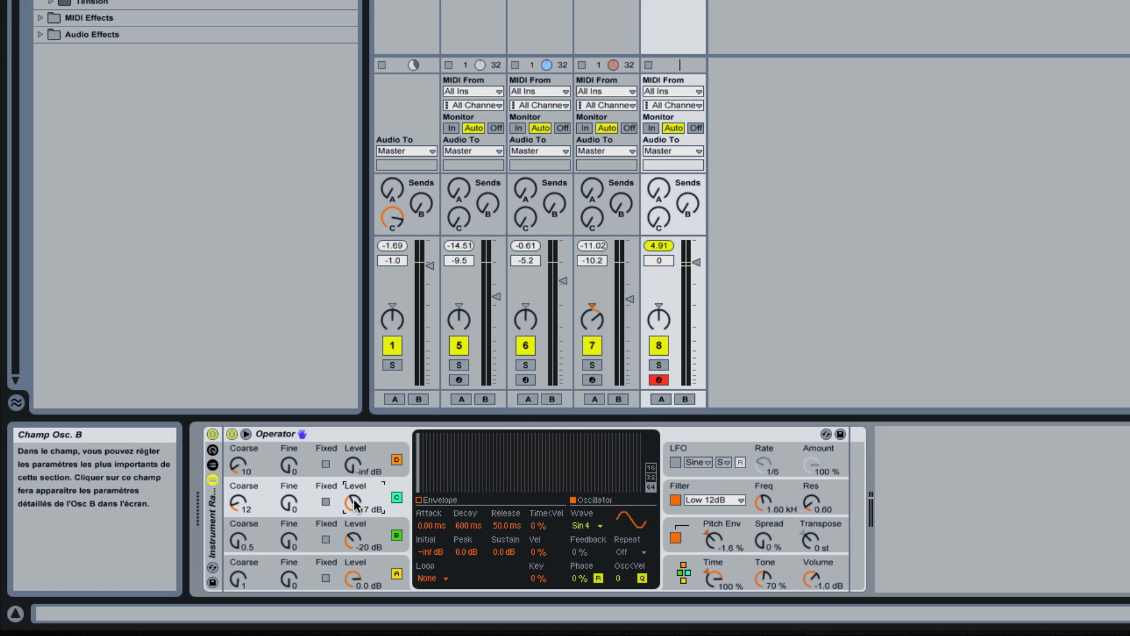
{"action": "mouse_move", "coordinate": [354, 499]}
{"action": "left_mouse_down"}
{"action": "mouse_move", "coordinate": [354, 468]}
{"action": "mouse_move", "coordinate": [354, 485]}
{"action": "left_mouse_up"}
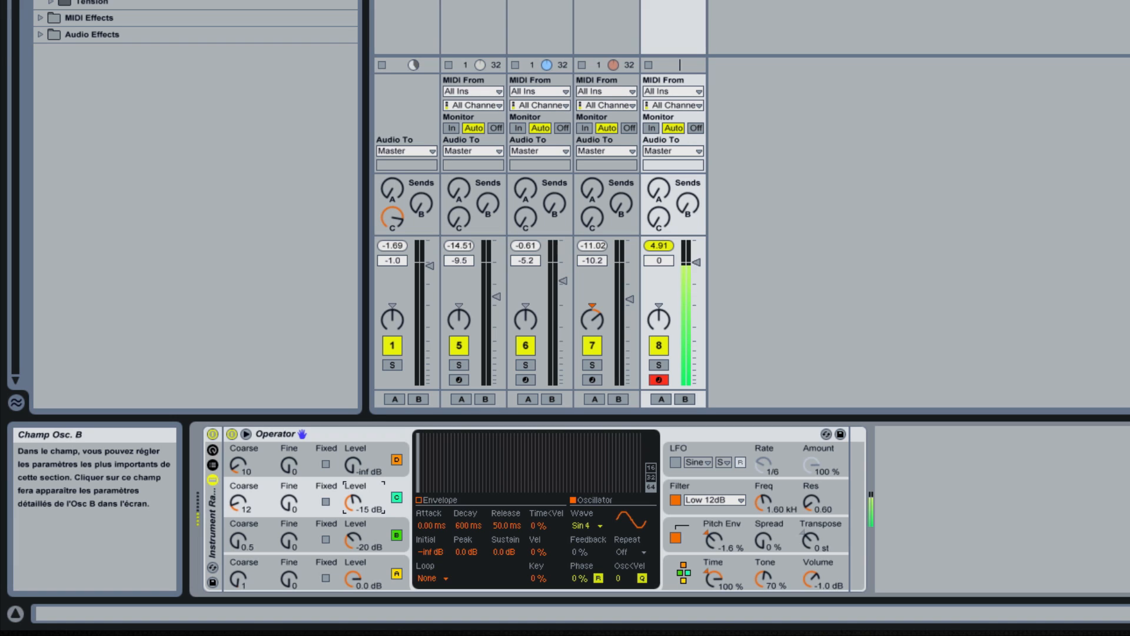
{"action": "left_click_drag", "start_coordinate": [353, 502], "coordinate": [353, 479]}
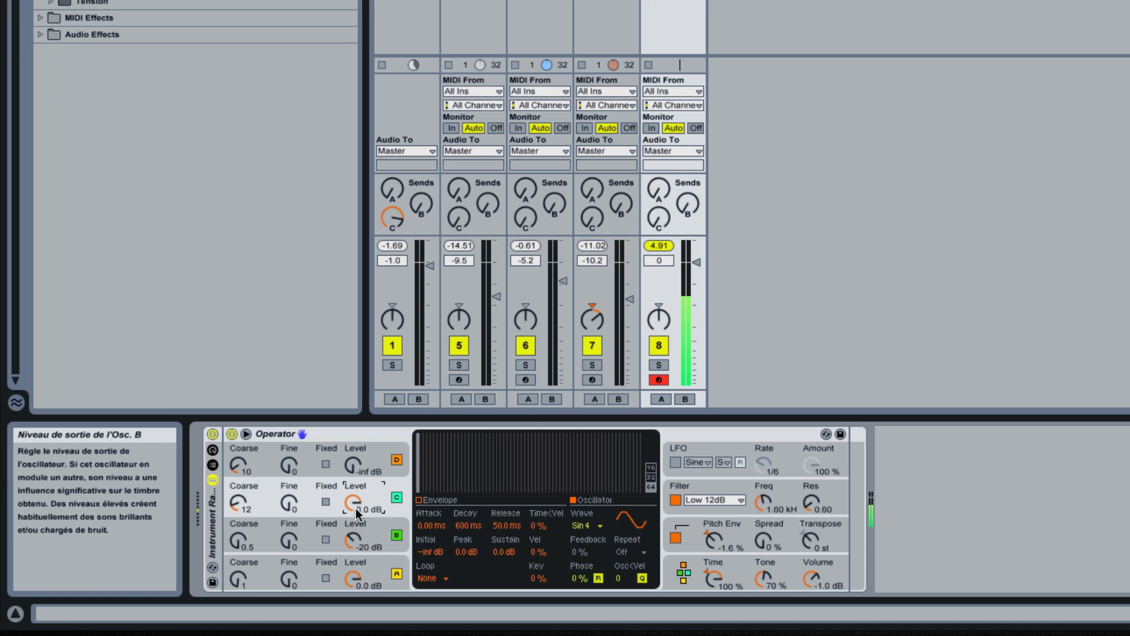
{"action": "left_click", "coordinate": [365, 458]}
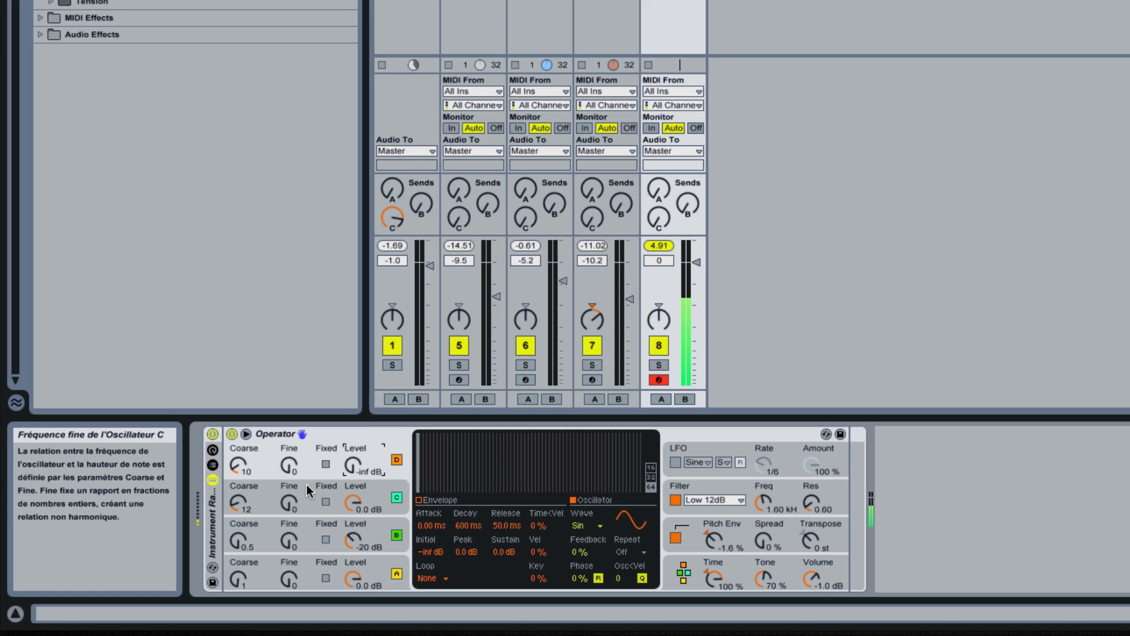
{"action": "left_click_drag", "start_coordinate": [353, 465], "coordinate": [352, 460]}
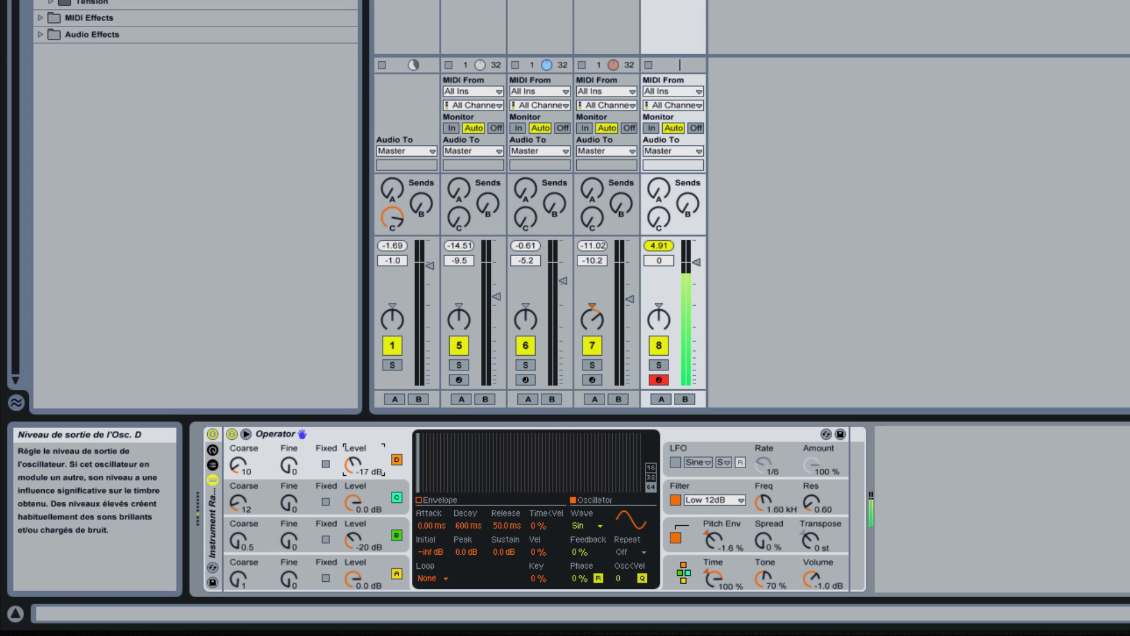
Switch Operator's LFO back on and route its destination A to the filter only, with all four oscillator targets off.
{"action": "left_click", "coordinate": [674, 462]}
{"action": "left_click", "coordinate": [674, 463]}
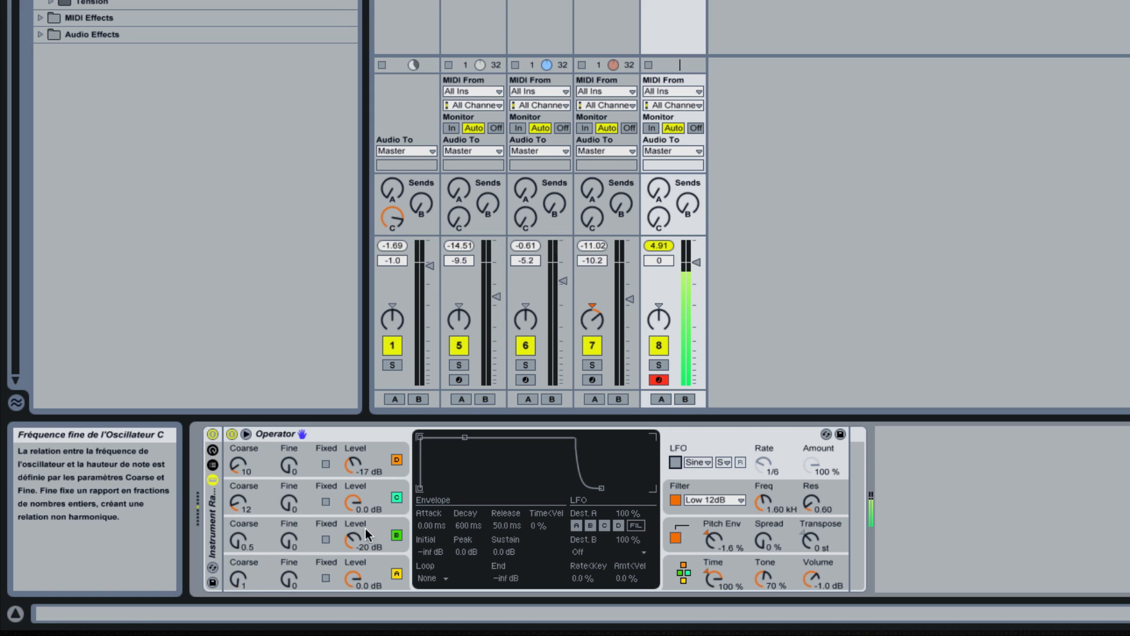
{"action": "left_click", "coordinate": [379, 575]}
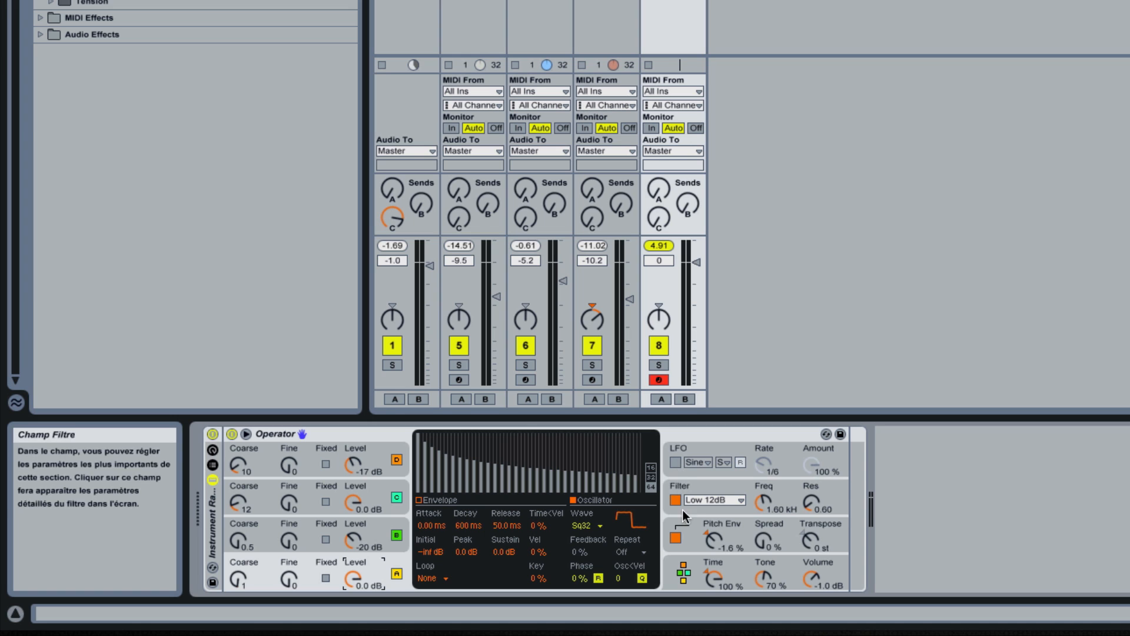
{"action": "left_click", "coordinate": [676, 465]}
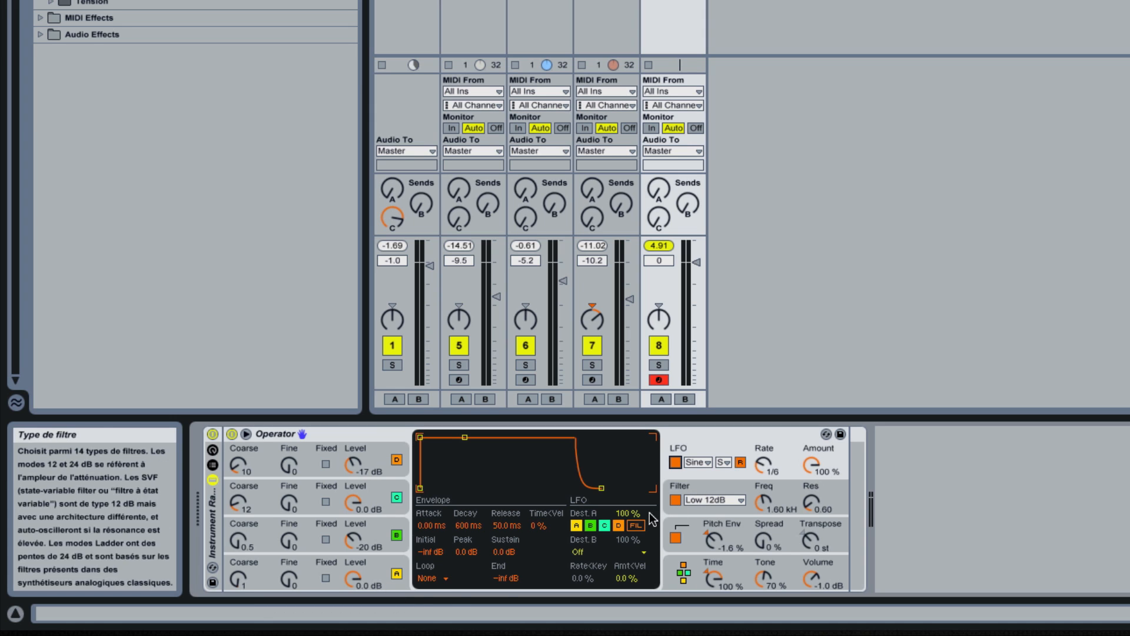
{"action": "left_click", "coordinate": [617, 526]}
{"action": "left_click", "coordinate": [604, 525]}
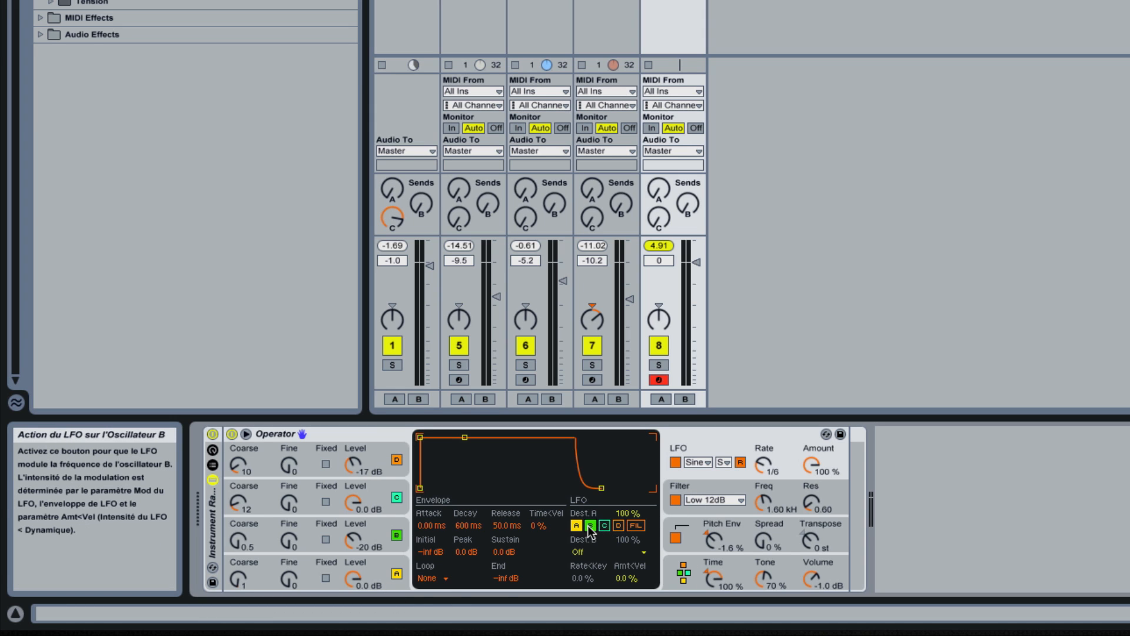
{"action": "left_click", "coordinate": [589, 525]}
{"action": "left_click", "coordinate": [577, 526]}
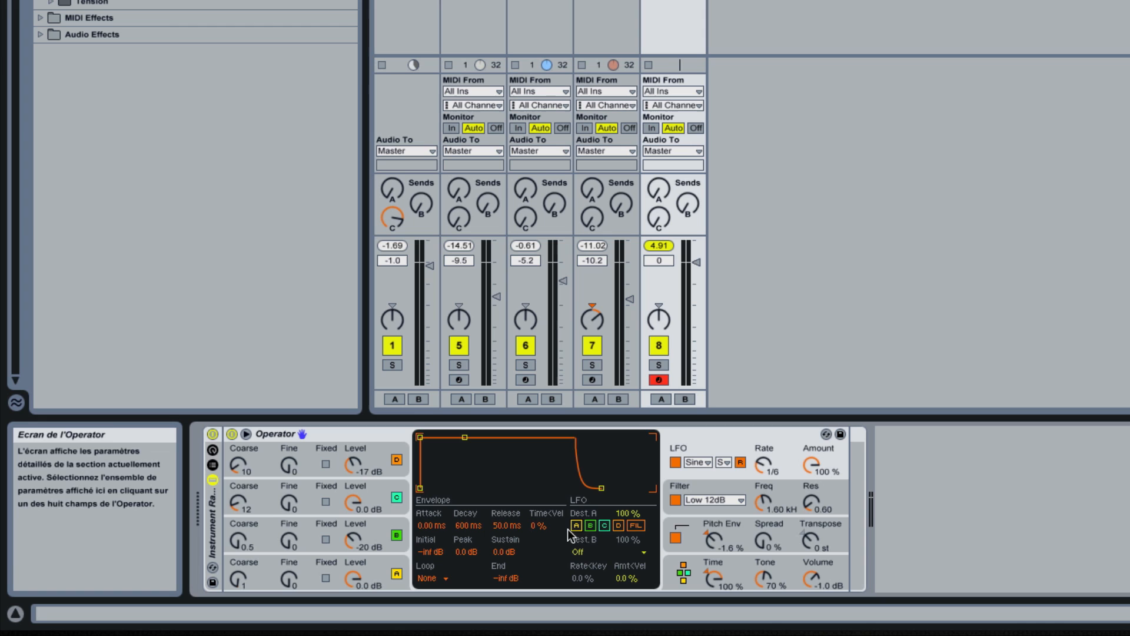
{"action": "left_click", "coordinate": [637, 527]}
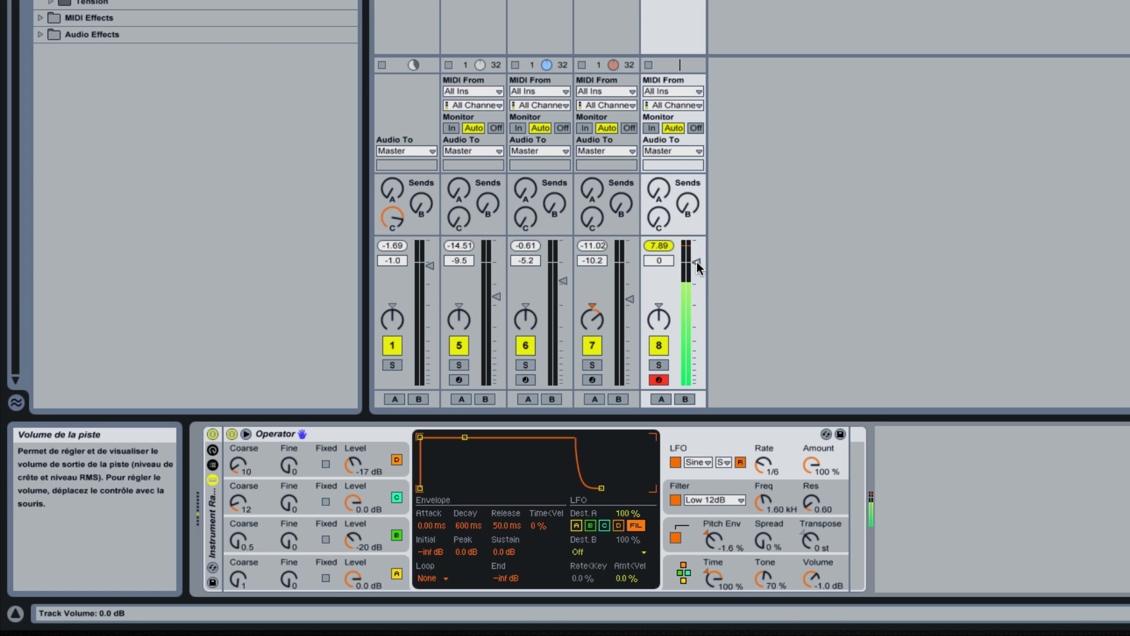
Lower track 8's volume to -5.2 dB and add a Saturator audio effect after Operator's Instrument Rack.
{"action": "left_click_drag", "start_coordinate": [697, 263], "coordinate": [697, 281]}
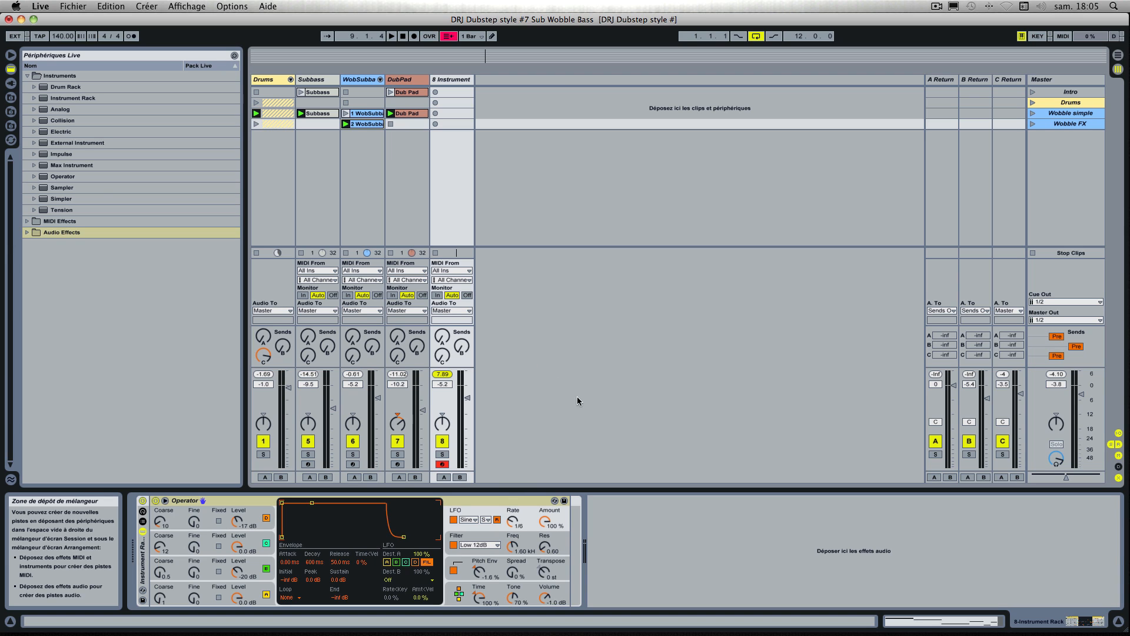
{"action": "left_click", "coordinate": [26, 233]}
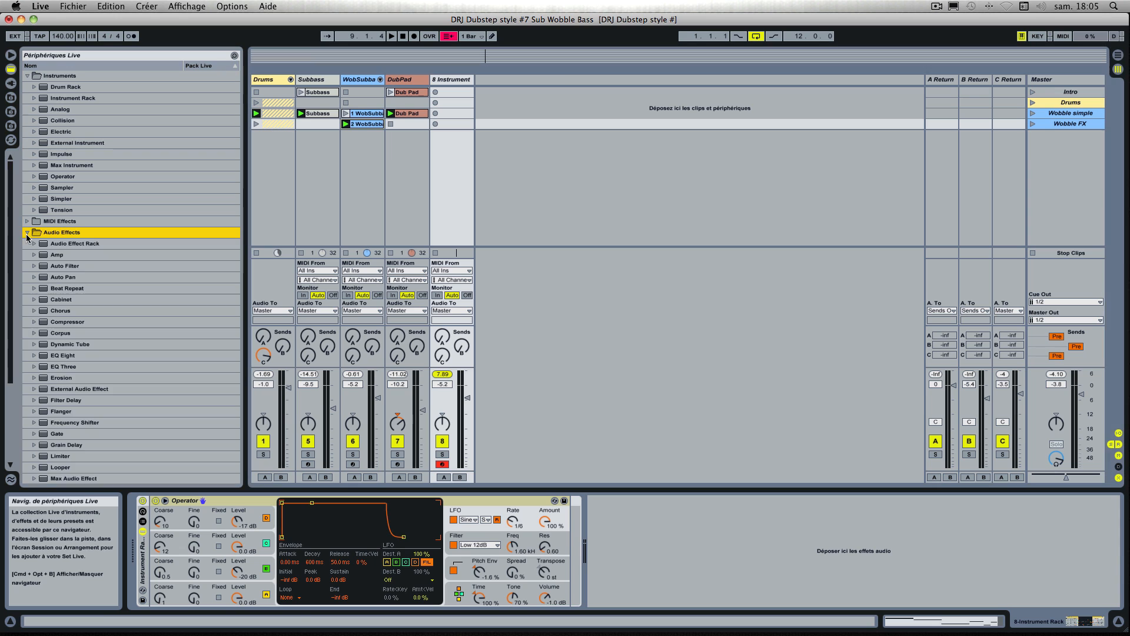
{"action": "scroll", "coordinate": [77, 279], "scroll_direction": "down", "scroll_amount": 5}
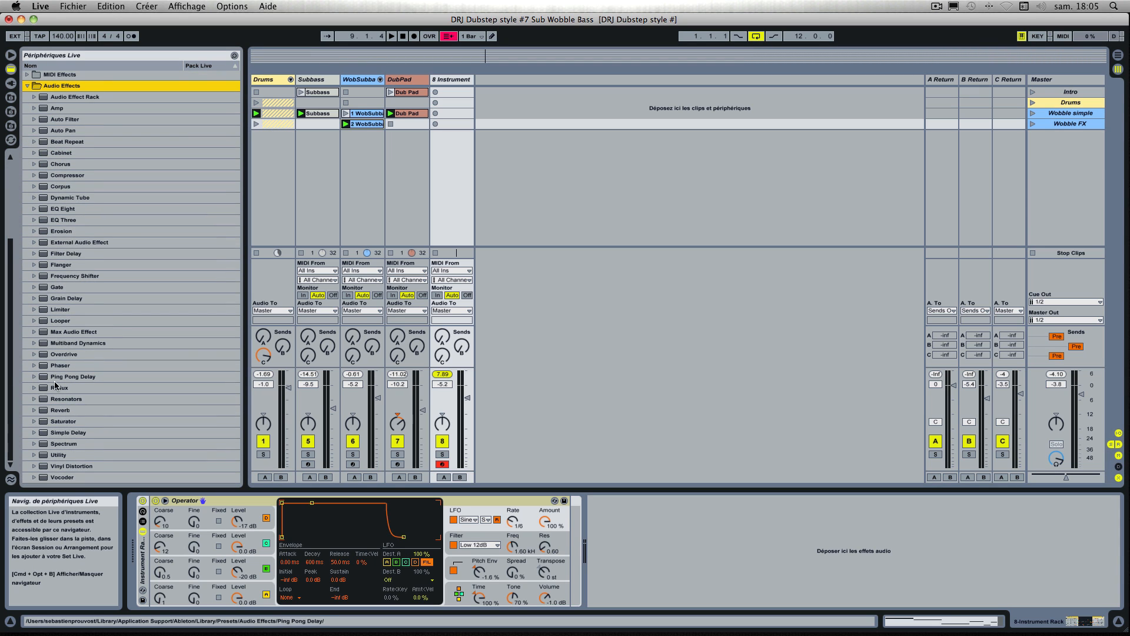
{"action": "left_click", "coordinate": [57, 422]}
{"action": "left_click_drag", "start_coordinate": [56, 422], "coordinate": [594, 539]}
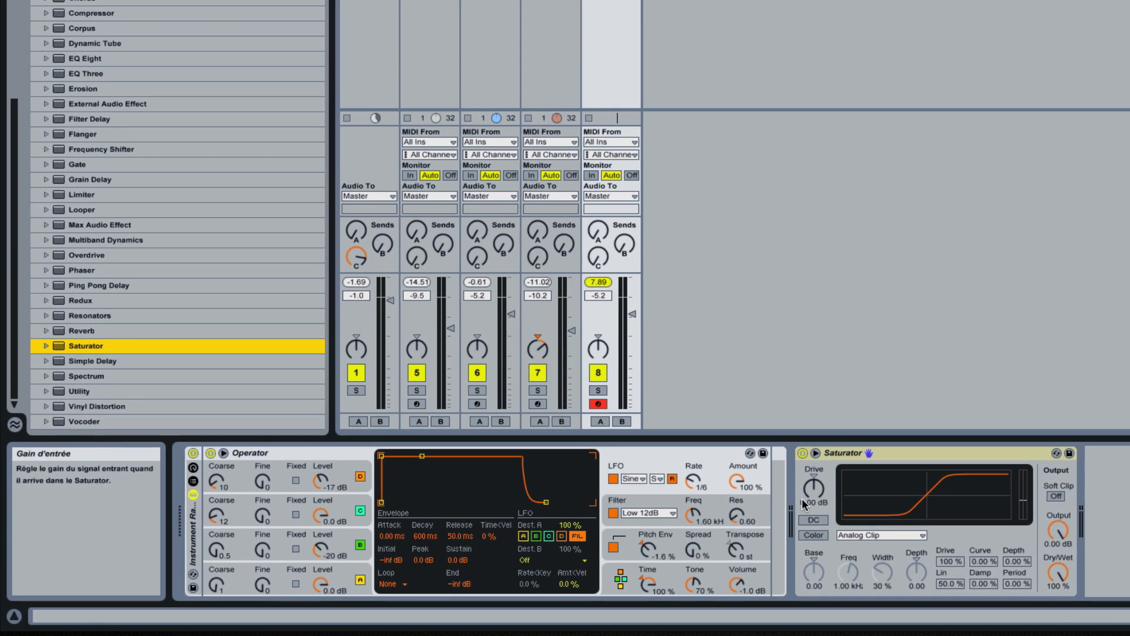
Enable DC and Color on the Saturator, set its Drive to 6.86 dB, and bypass the device to compare the sound.
{"action": "left_click", "coordinate": [814, 534]}
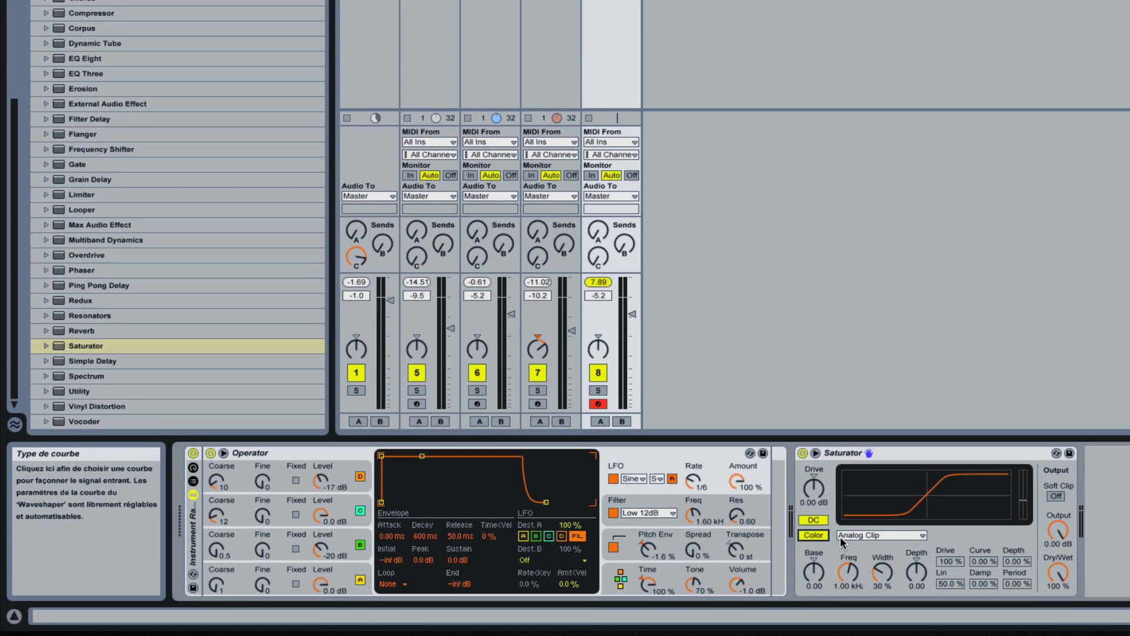
{"action": "left_click_drag", "start_coordinate": [817, 492], "coordinate": [817, 474]}
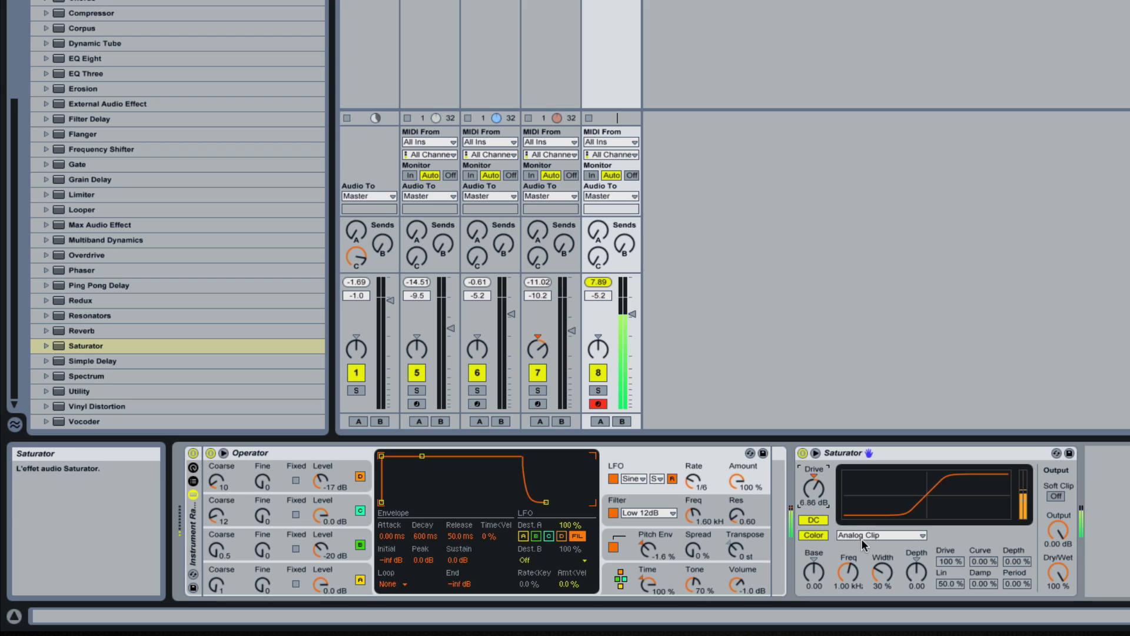
{"action": "left_click", "coordinate": [801, 453]}
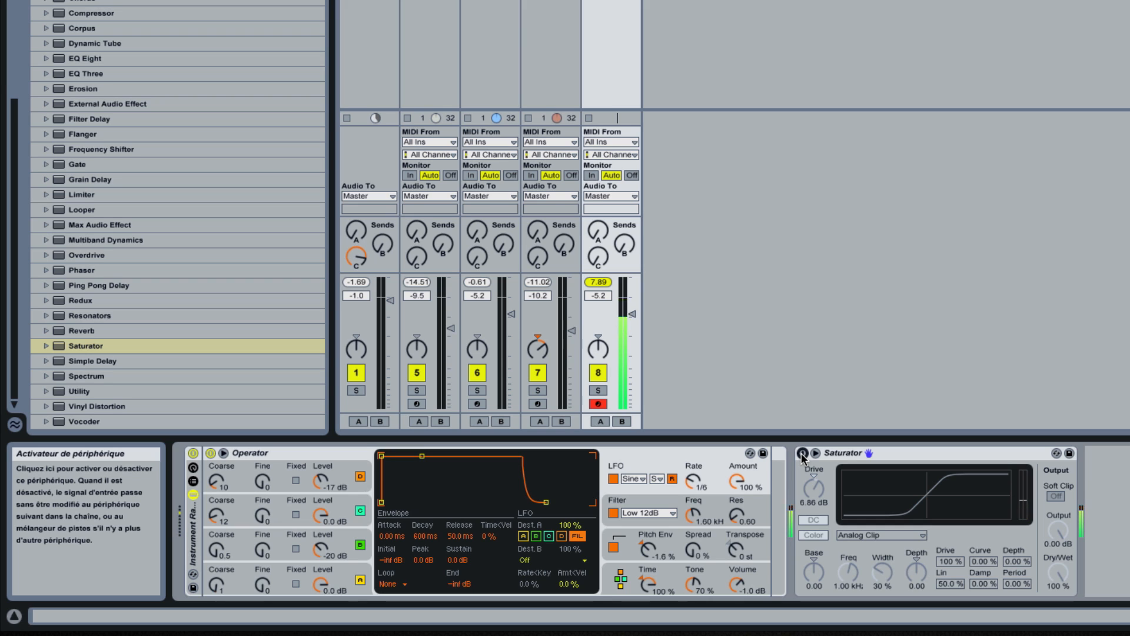
Compare the sound with the Saturator switched on and off, leaving the device on.
{"action": "left_click", "coordinate": [802, 453]}
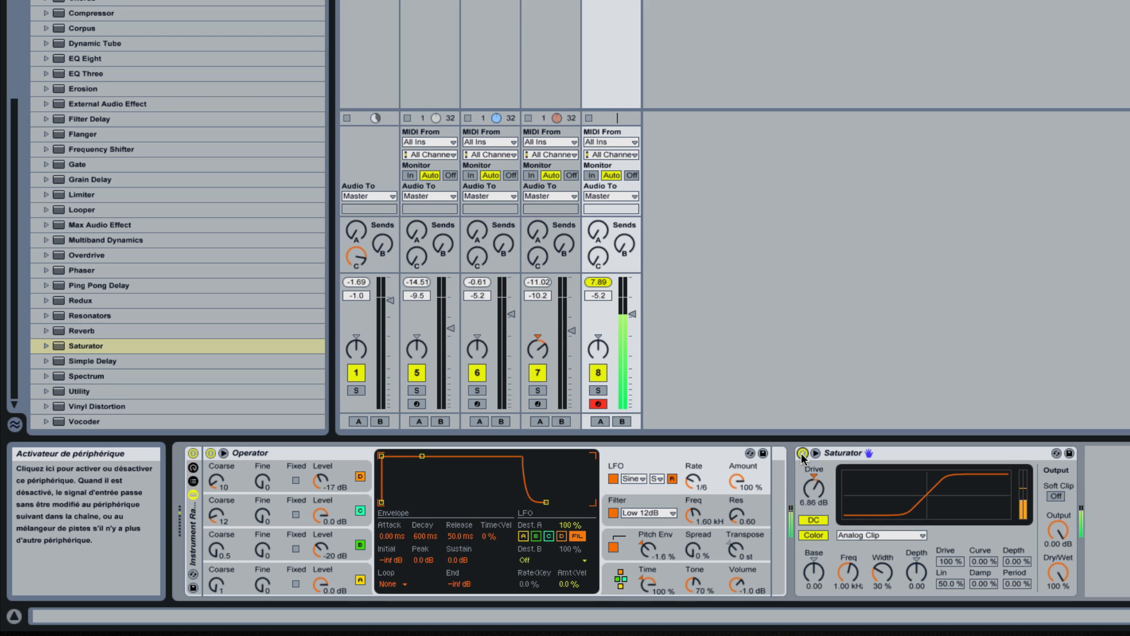
{"action": "left_click", "coordinate": [801, 453]}
{"action": "left_click", "coordinate": [802, 454]}
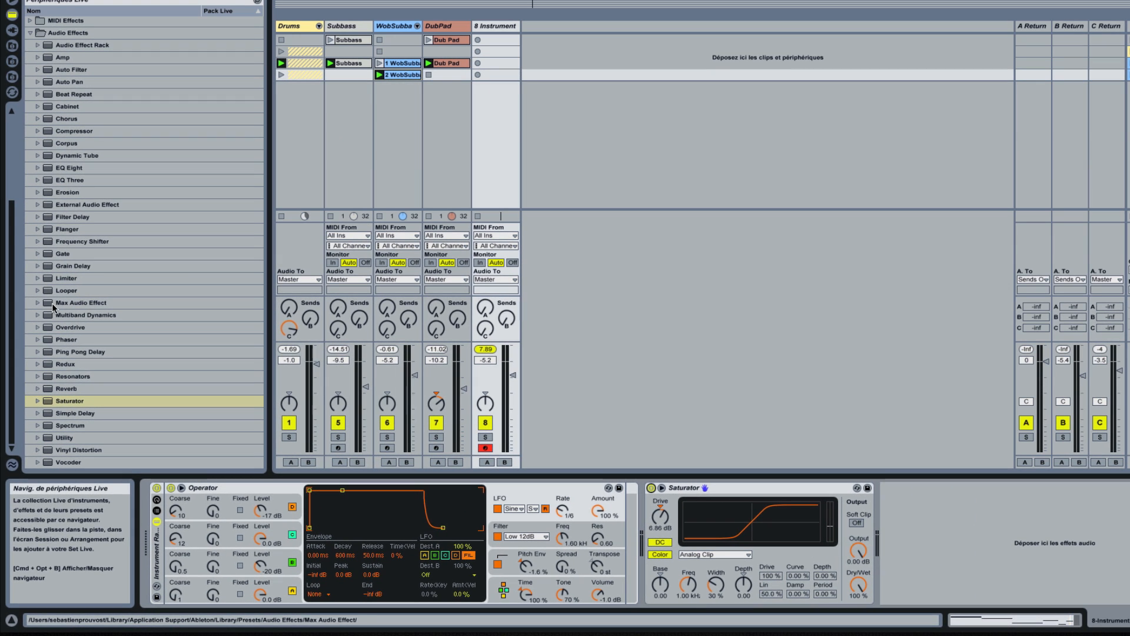
Add the Phaser preset Flicker Device to the track after the Saturator.
{"action": "left_click", "coordinate": [38, 340]}
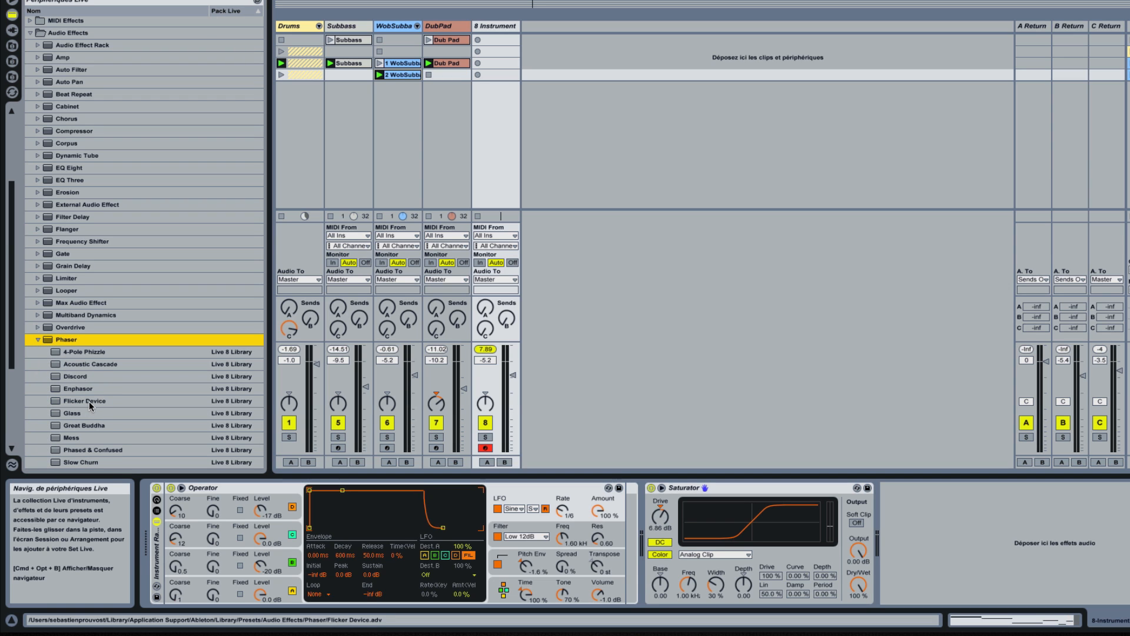
{"action": "left_click", "coordinate": [90, 401]}
{"action": "double_click", "coordinate": [85, 400]}
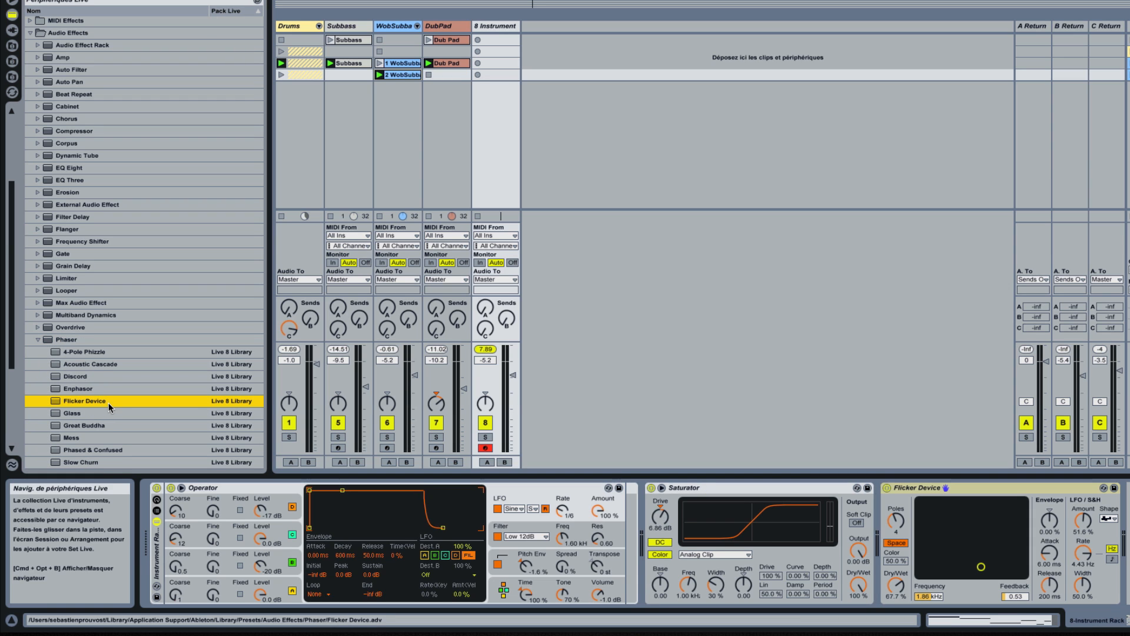
Move the Saturator and the Flicker Device phaser into the Instrument Rack, in that order after Operator.
{"action": "left_click", "coordinate": [737, 494]}
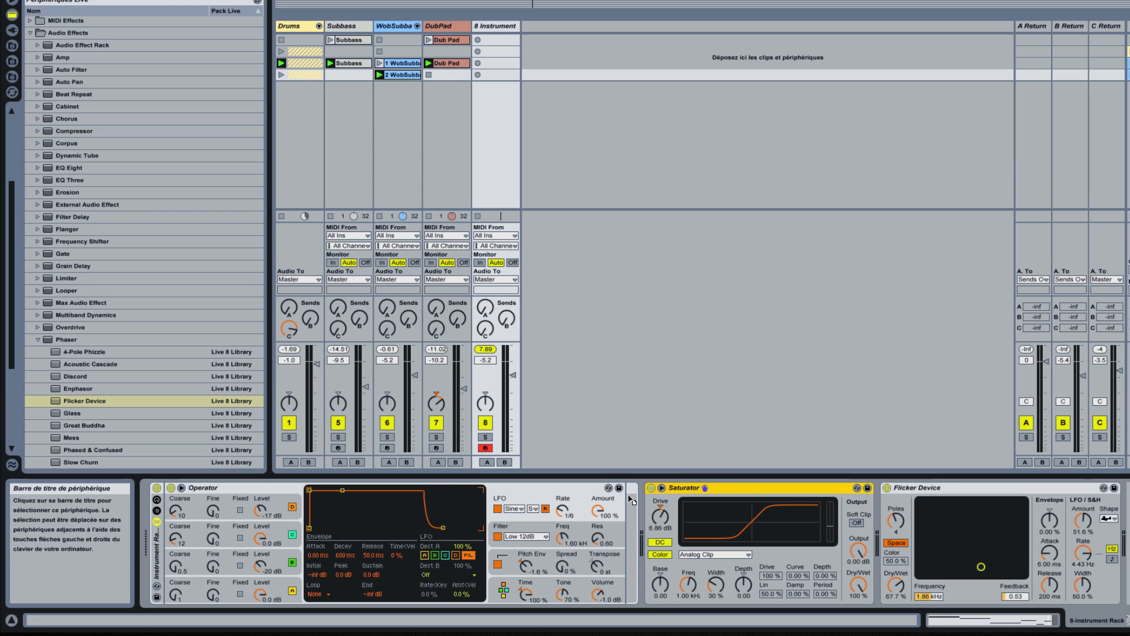
{"action": "left_click_drag", "start_coordinate": [628, 495], "coordinate": [625, 502]}
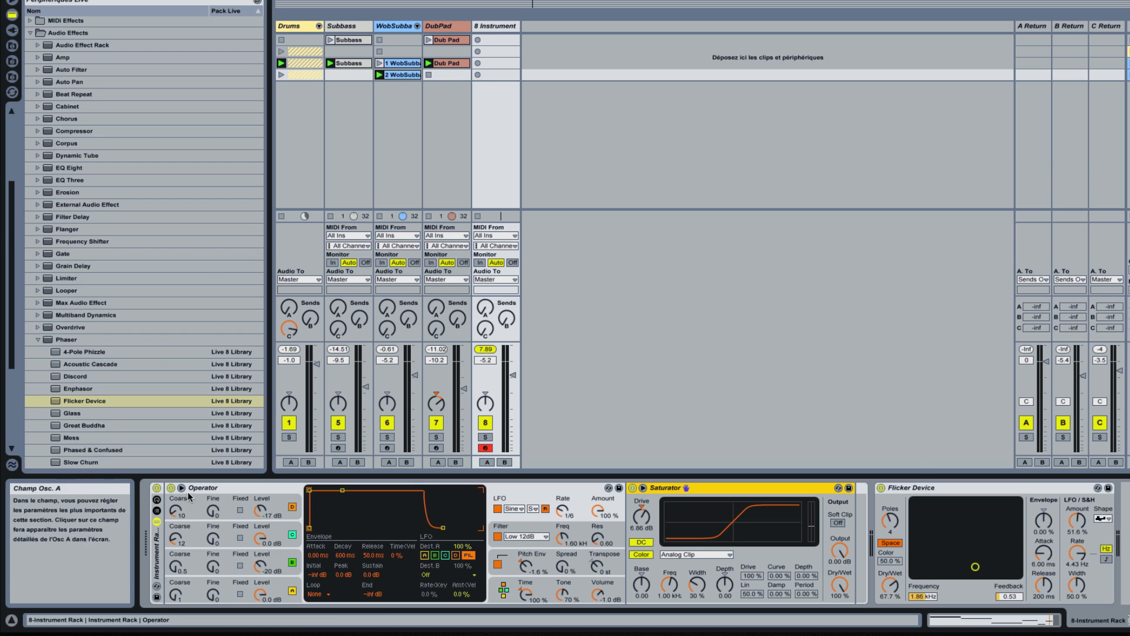
{"action": "left_click", "coordinate": [157, 500]}
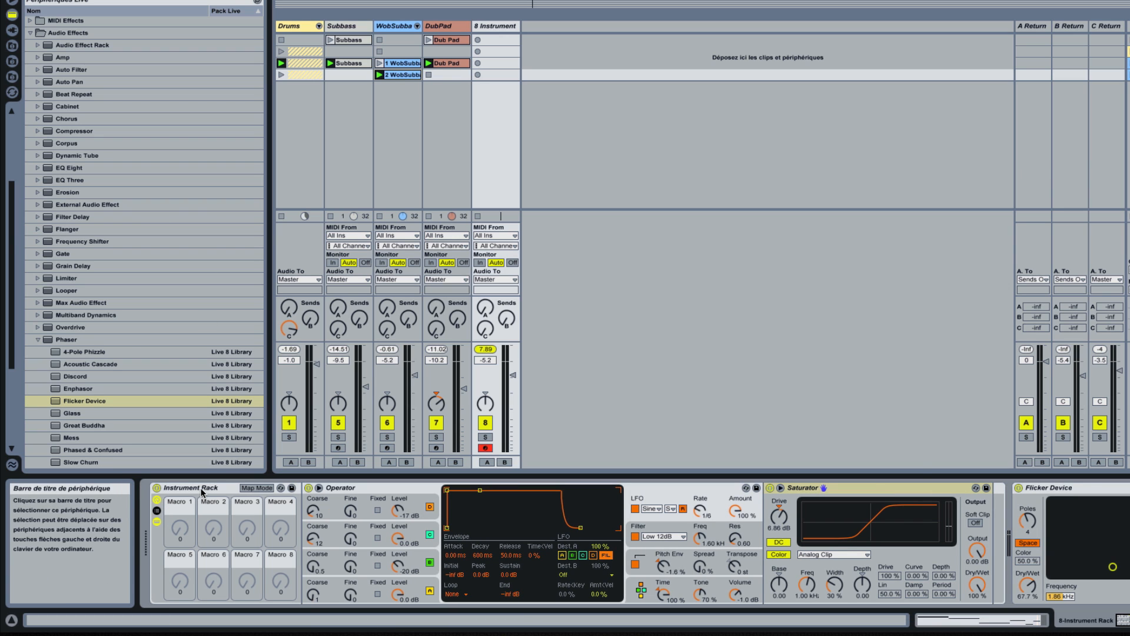
{"action": "left_click", "coordinate": [157, 504]}
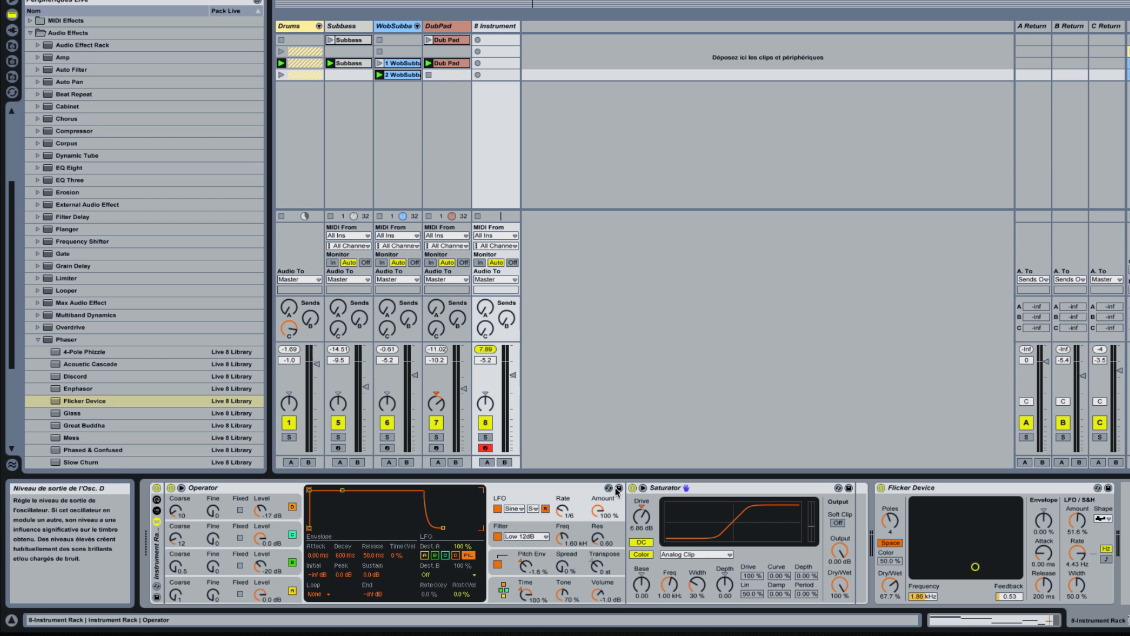
{"action": "left_click", "coordinate": [971, 492]}
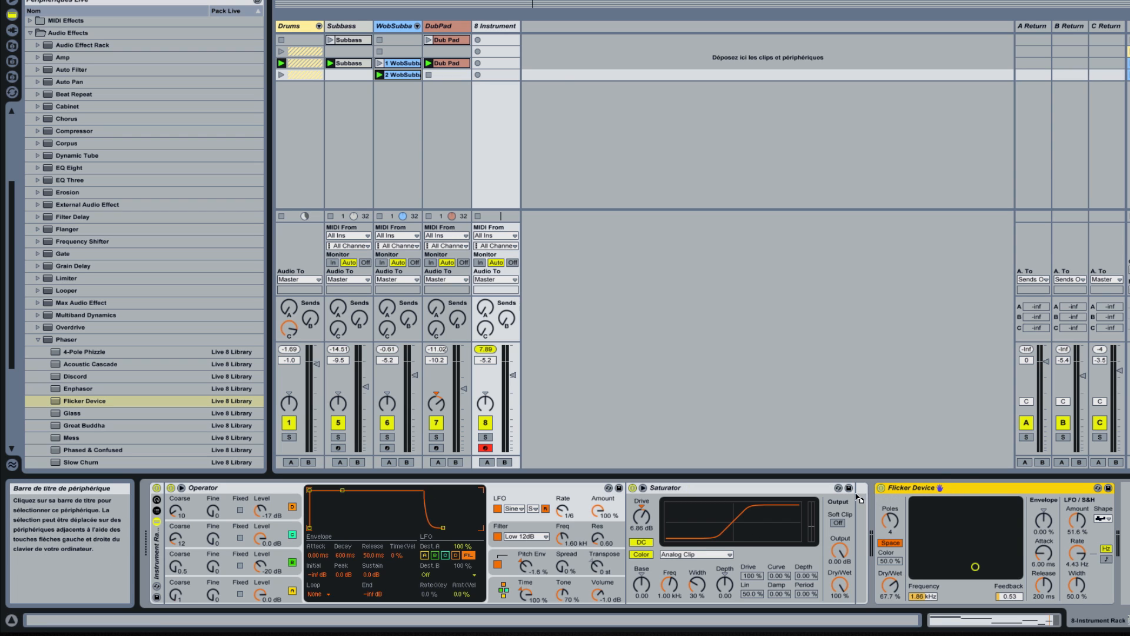
{"action": "left_click_drag", "start_coordinate": [856, 495], "coordinate": [860, 501]}
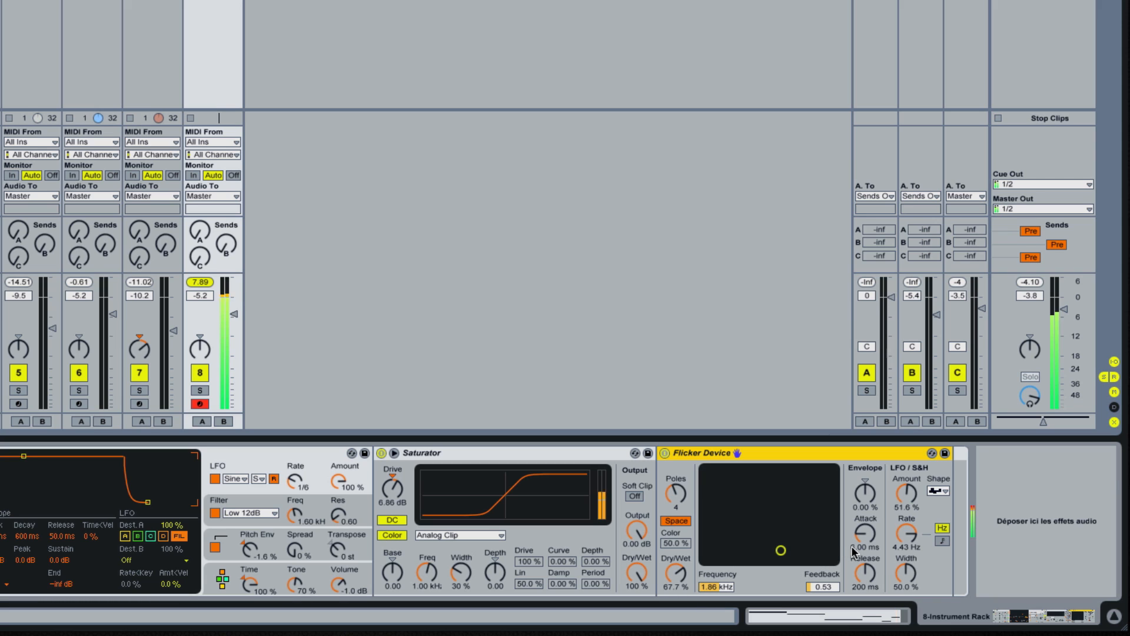
{"action": "left_click_drag", "start_coordinate": [852, 547], "coordinate": [858, 542]}
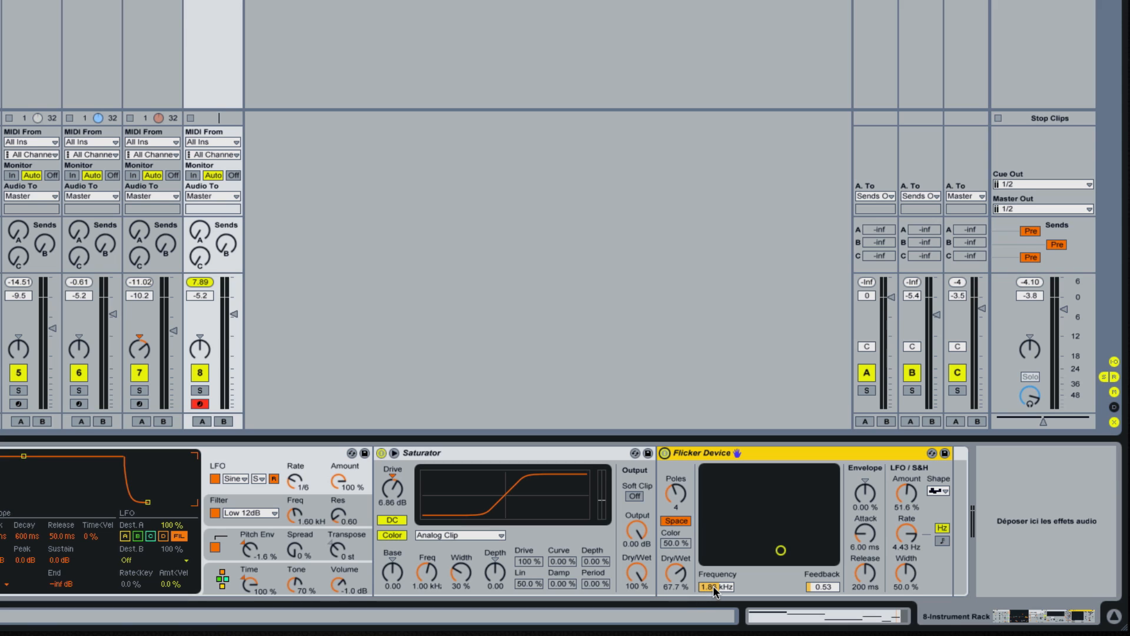
{"action": "mouse_move", "coordinate": [713, 585]}
{"action": "left_mouse_down"}
{"action": "mouse_move", "coordinate": [713, 607]}
{"action": "mouse_move", "coordinate": [712, 562]}
{"action": "mouse_move", "coordinate": [712, 611]}
{"action": "mouse_move", "coordinate": [712, 585]}
{"action": "left_mouse_up"}
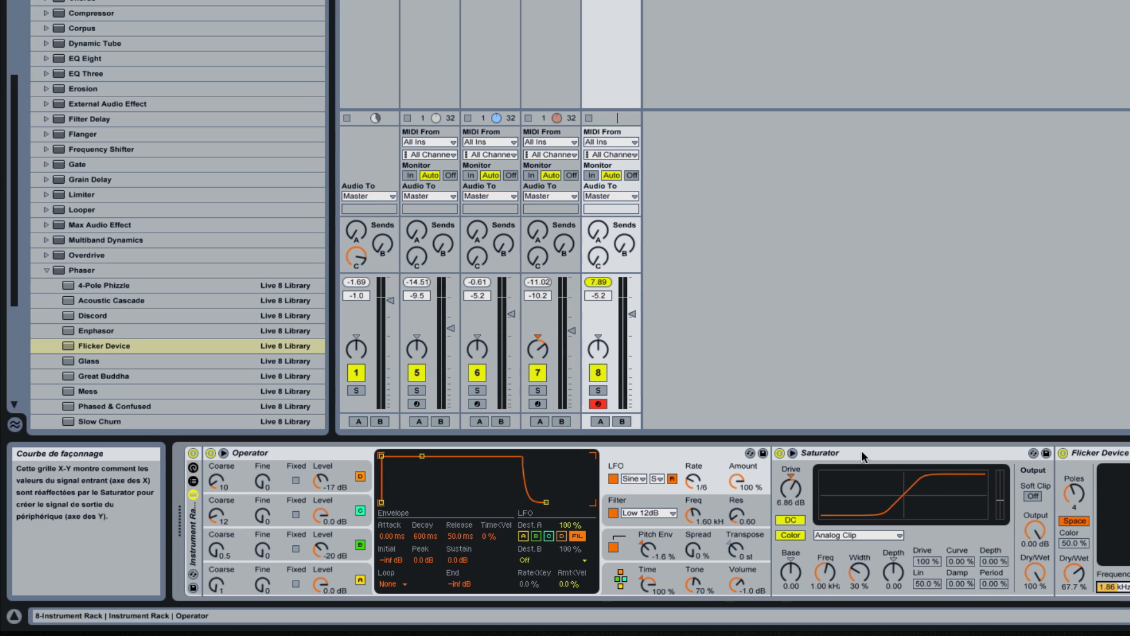
Add the Reverb preset Megaflexion from the Special folder to the end of the device chain.
{"action": "scroll", "coordinate": [65, 258], "scroll_direction": "down", "scroll_amount": 5}
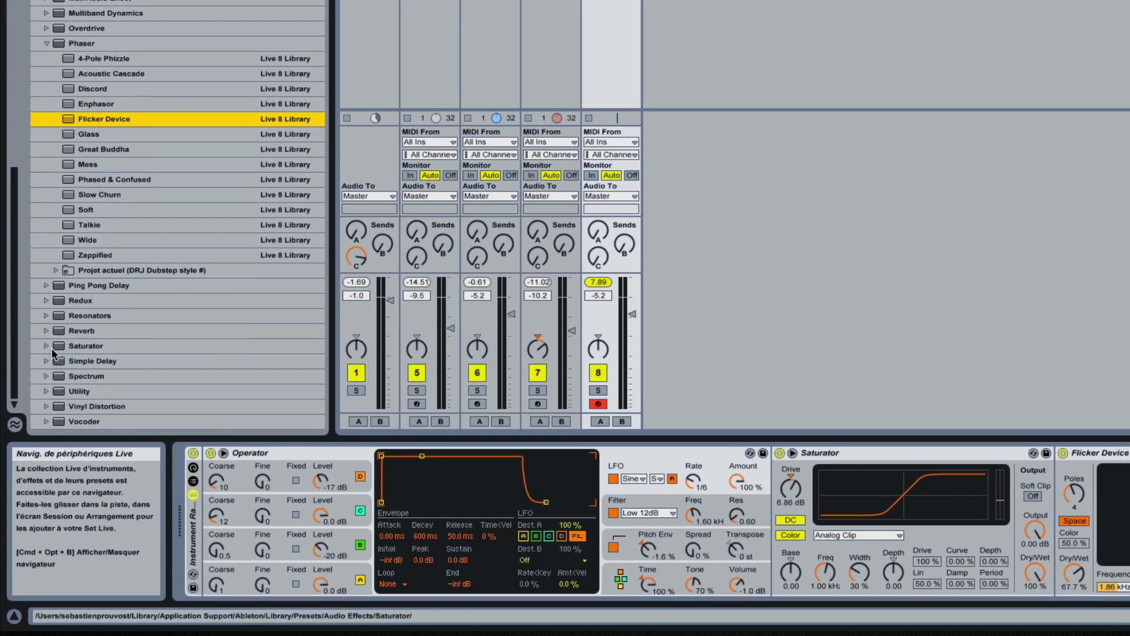
{"action": "left_click", "coordinate": [46, 330]}
{"action": "scroll", "coordinate": [74, 334], "scroll_direction": "down", "scroll_amount": 1}
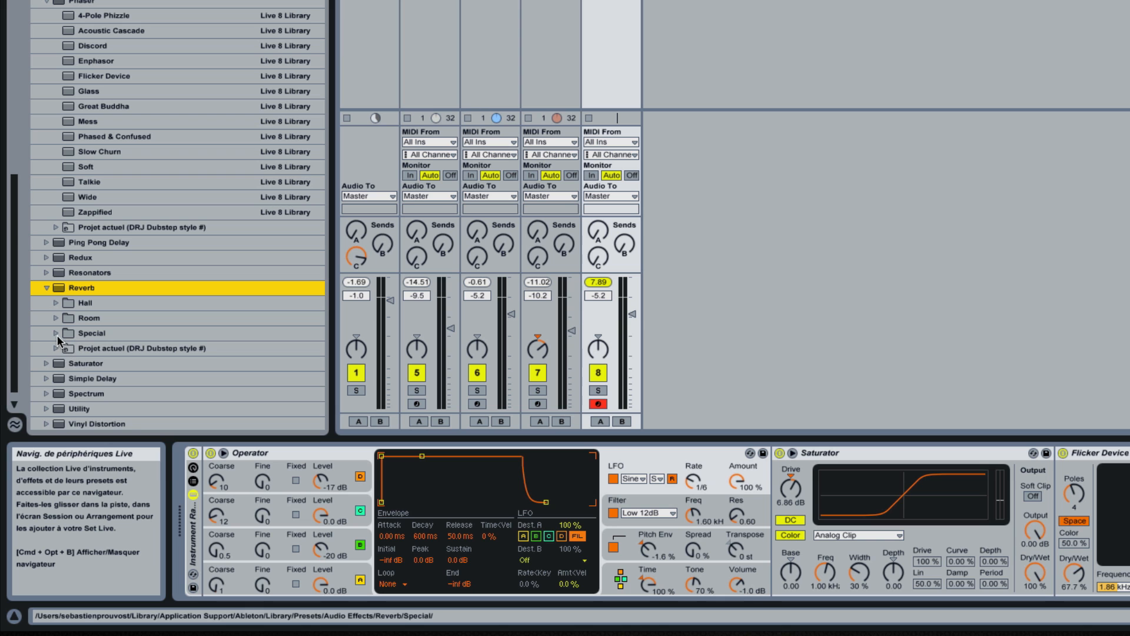
{"action": "left_click", "coordinate": [56, 333]}
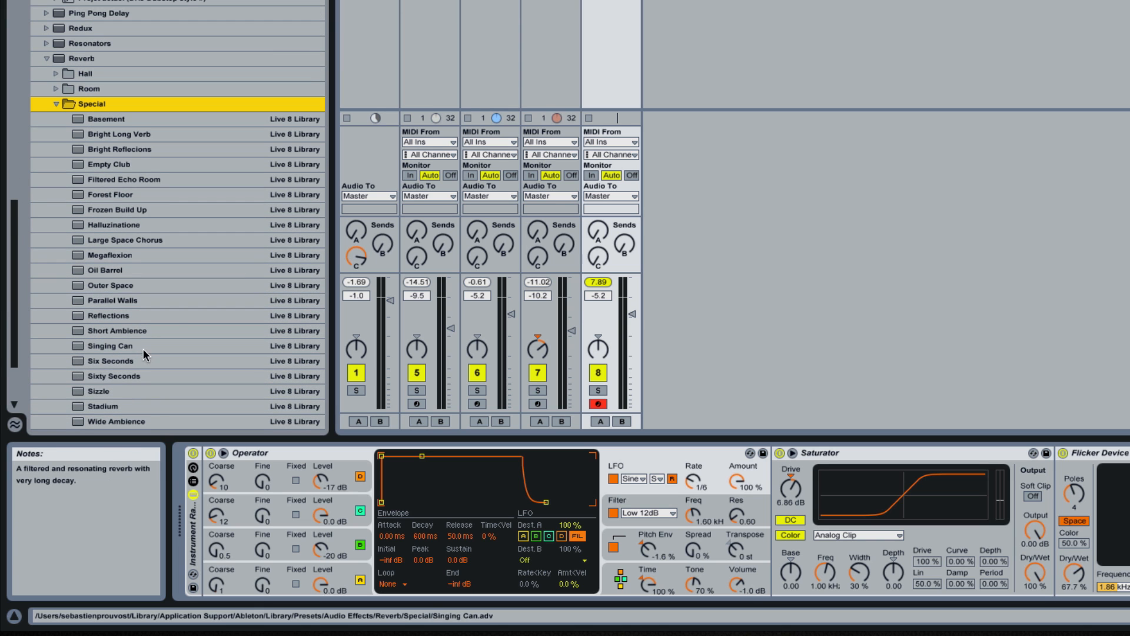
{"action": "double_click", "coordinate": [135, 259]}
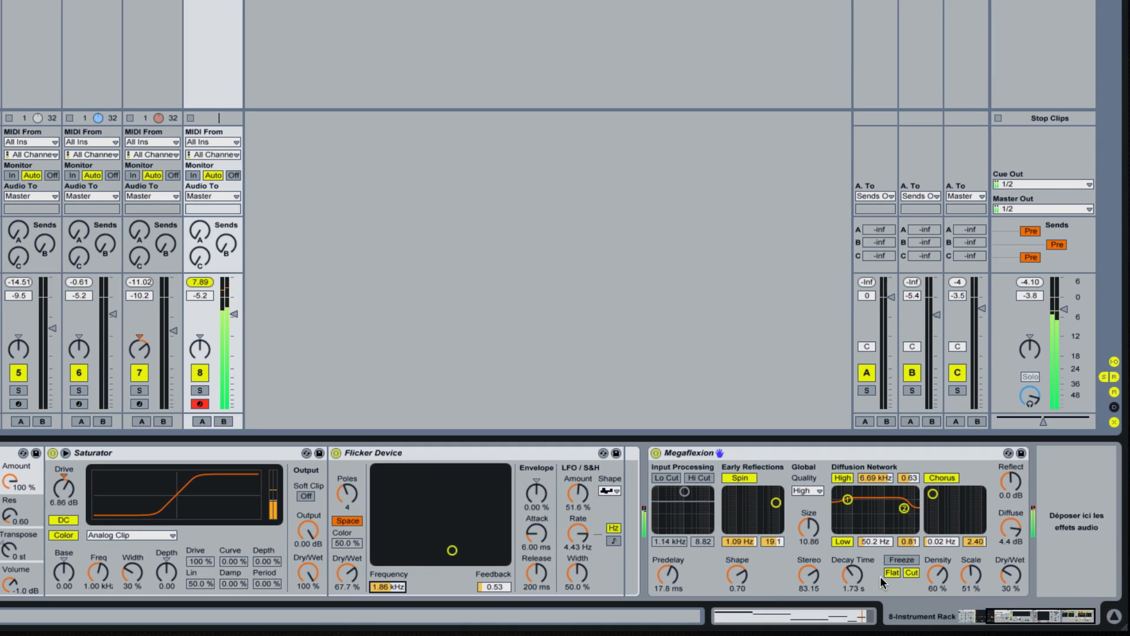
Set the Megaflexion reverb's Dry/Wet to 2.4 % and move it into the Instrument Rack after Flicker Device.
{"action": "mouse_move", "coordinate": [1011, 573]}
{"action": "left_mouse_down"}
{"action": "mouse_move", "coordinate": [1011, 612]}
{"action": "mouse_move", "coordinate": [1010, 576]}
{"action": "left_mouse_up"}
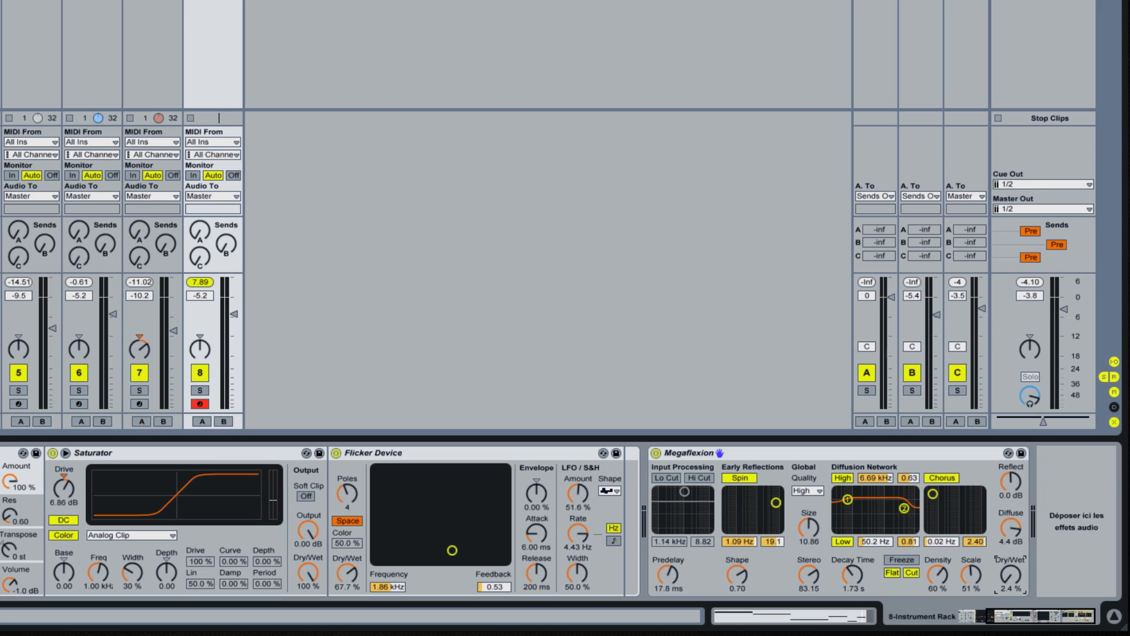
{"action": "left_click_drag", "start_coordinate": [1010, 574], "coordinate": [1010, 579]}
{"action": "left_click_drag", "start_coordinate": [1010, 574], "coordinate": [1010, 571]}
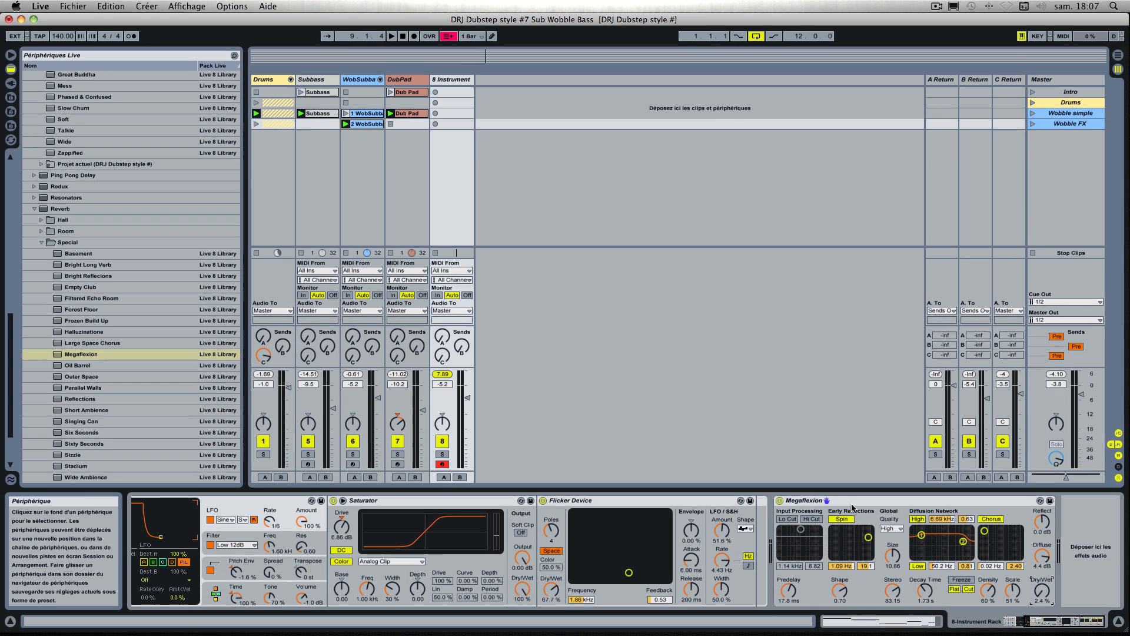
{"action": "left_click", "coordinate": [855, 502]}
{"action": "left_click_drag", "start_coordinate": [758, 505], "coordinate": [756, 507]}
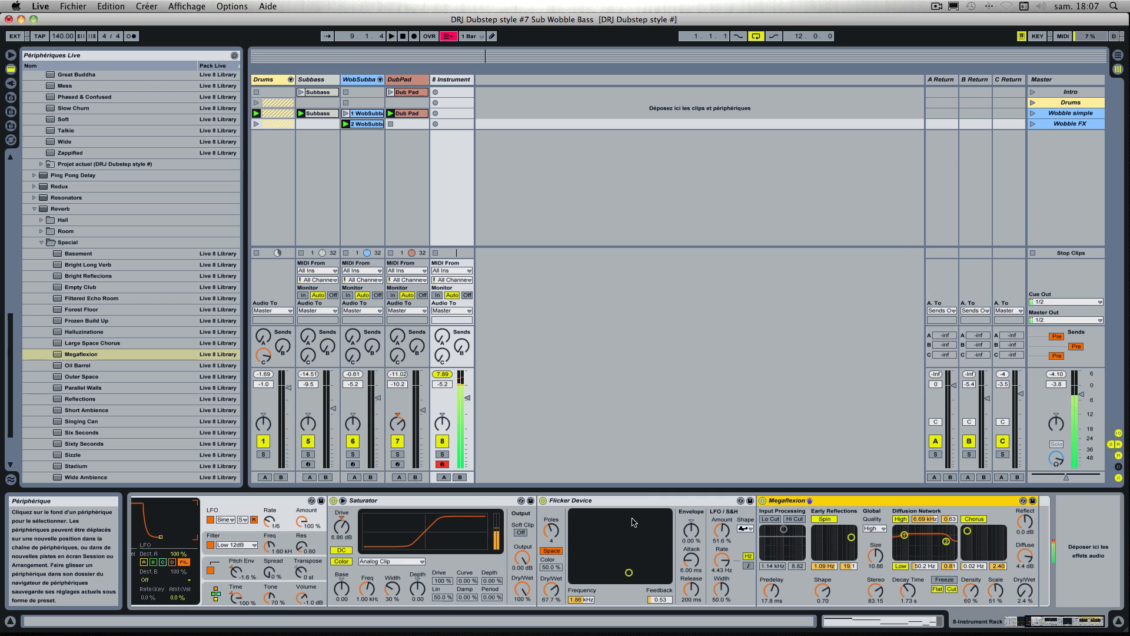
Try other LFO Rate and Pitch Env settings on Operator, returning them to 1/6 and -1.6 %.
{"action": "scroll", "coordinate": [588, 518], "scroll_direction": "left", "scroll_amount": 5}
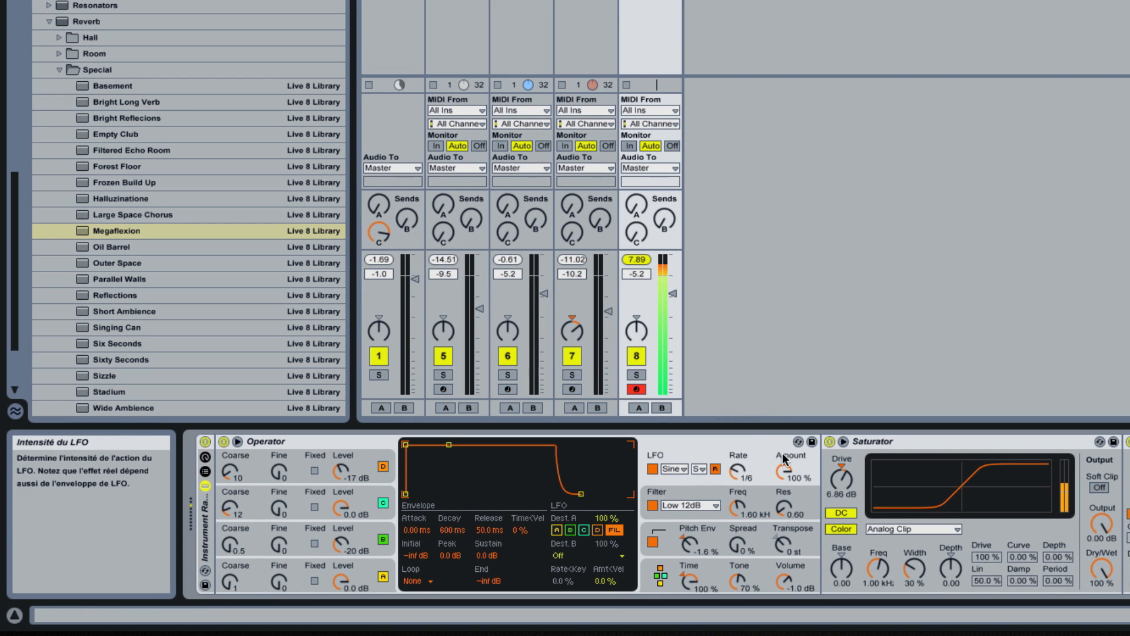
{"action": "left_click_drag", "start_coordinate": [728, 471], "coordinate": [727, 454]}
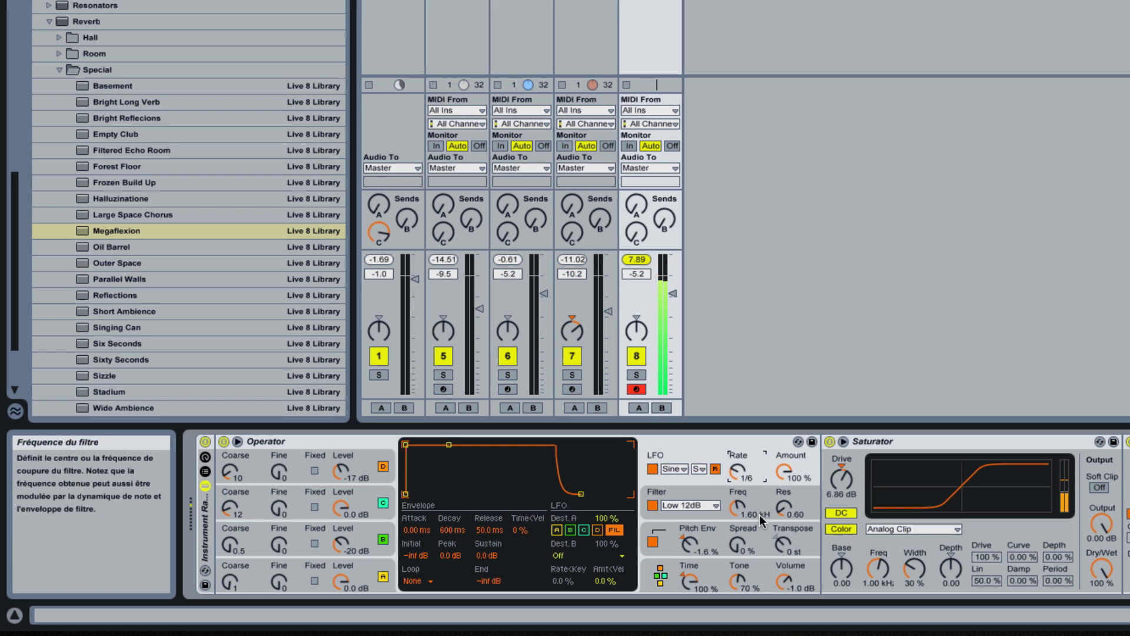
{"action": "left_click_drag", "start_coordinate": [692, 543], "coordinate": [692, 554]}
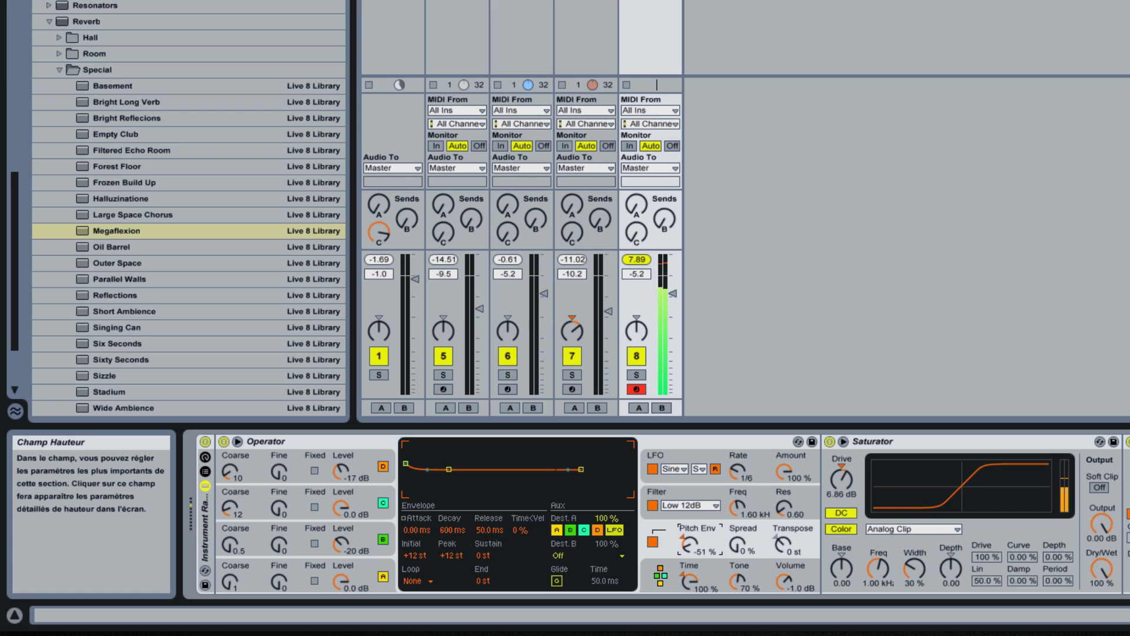
{"action": "left_click_drag", "start_coordinate": [692, 554], "coordinate": [723, 514]}
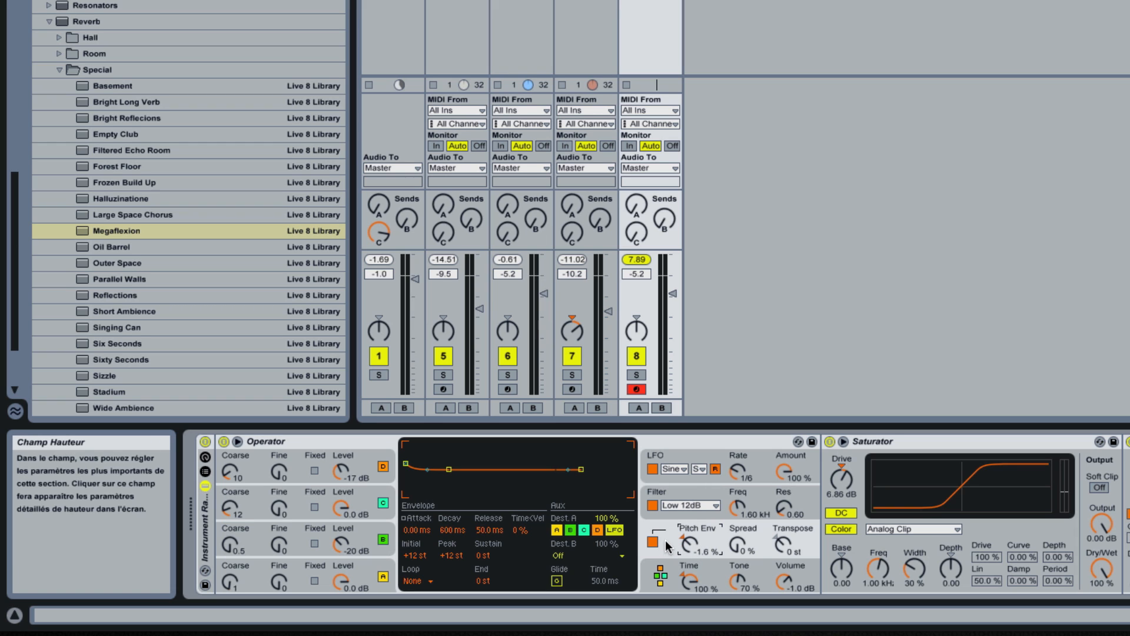
Review Operator's filter settings and its LFO settings.
{"action": "left_click", "coordinate": [674, 501]}
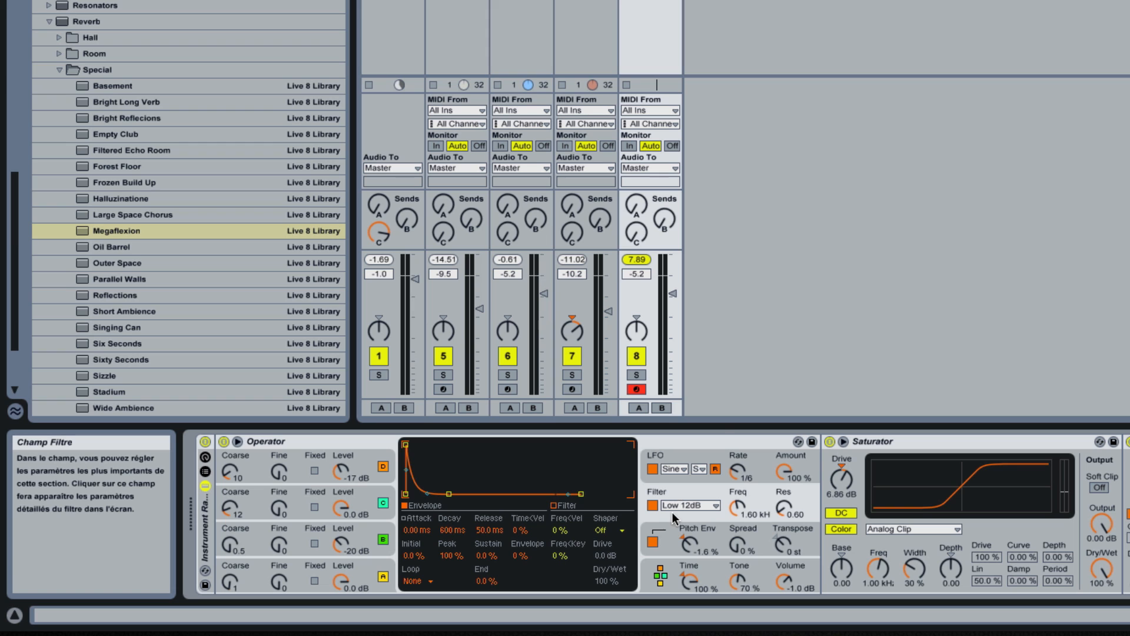
{"action": "left_click", "coordinate": [674, 506]}
{"action": "left_click", "coordinate": [734, 461]}
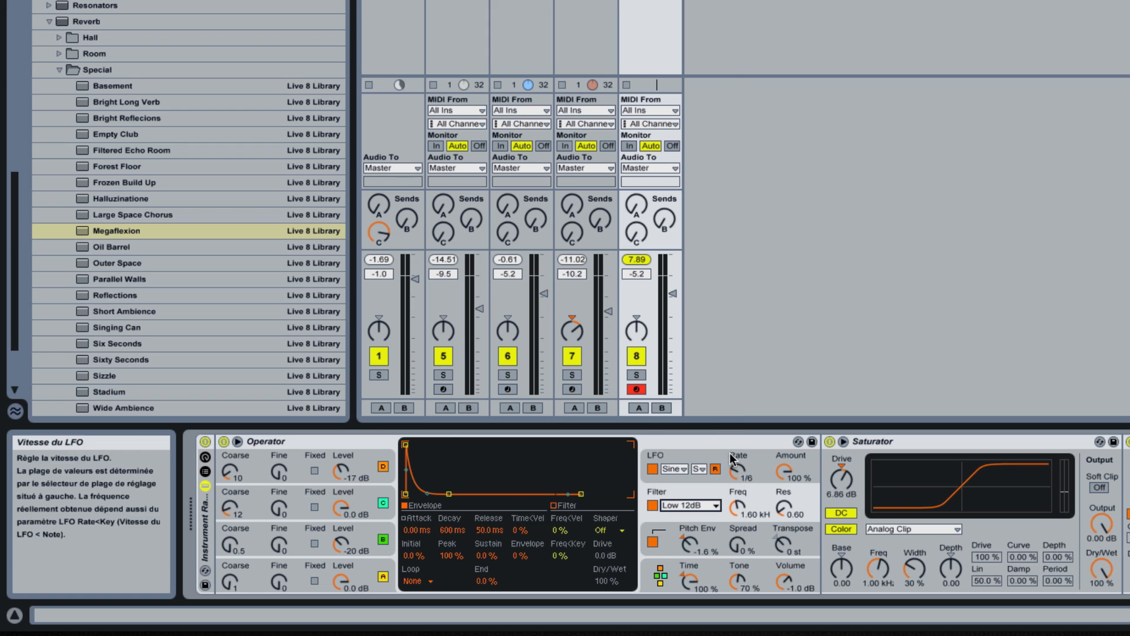
{"action": "left_click", "coordinate": [711, 455]}
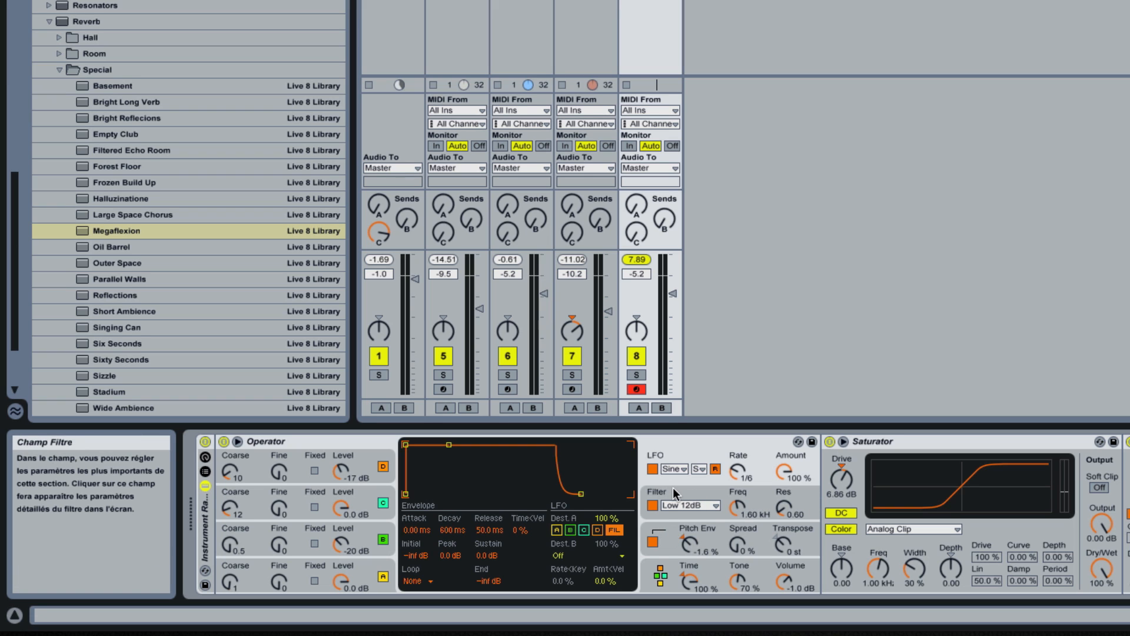
Show the Instrument Rack's macro controls and its chain list.
{"action": "left_click", "coordinate": [205, 457]}
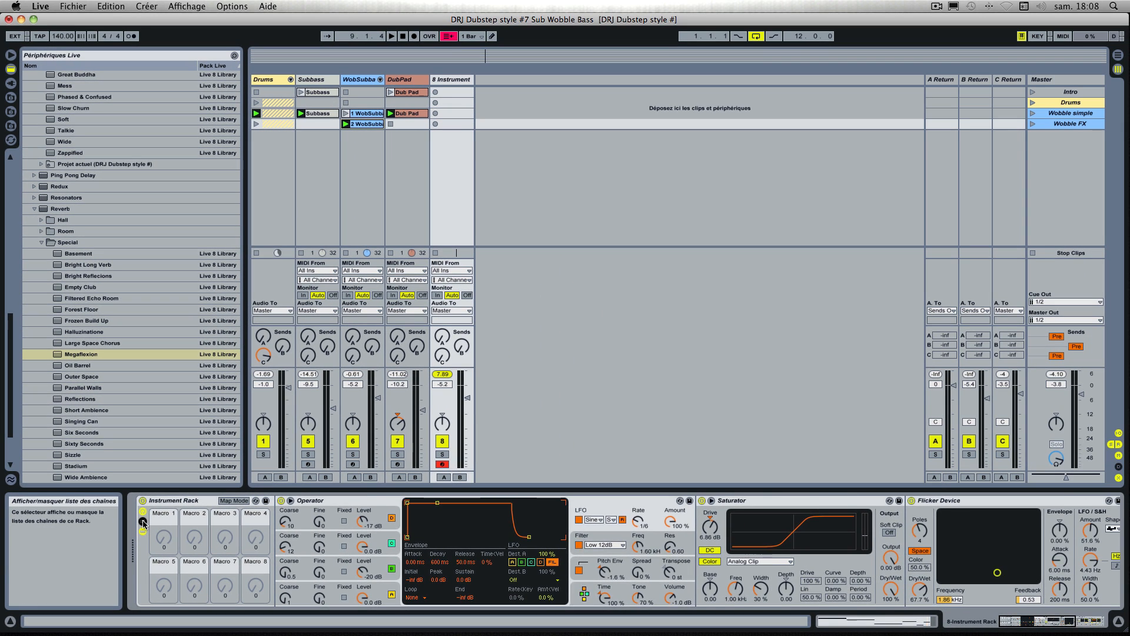
{"action": "left_click", "coordinate": [142, 531]}
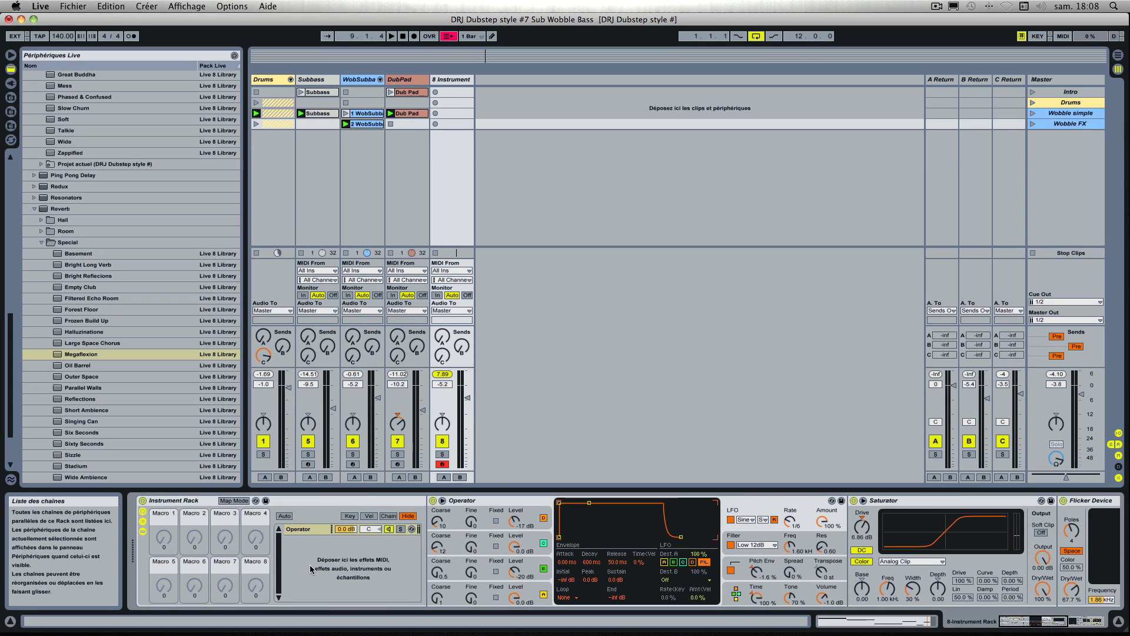
Rename the 8 Instrument track as Wobble bass and widen it so the full name fits.
{"action": "left_click", "coordinate": [460, 82]}
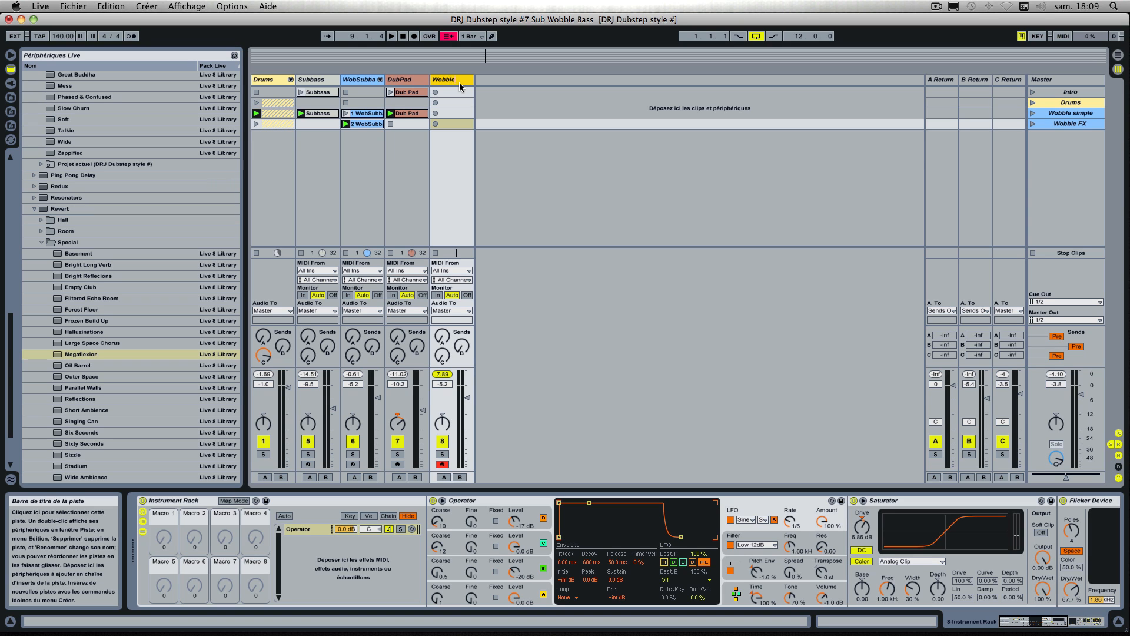
{"action": "type", "text": "Wobble bas"}
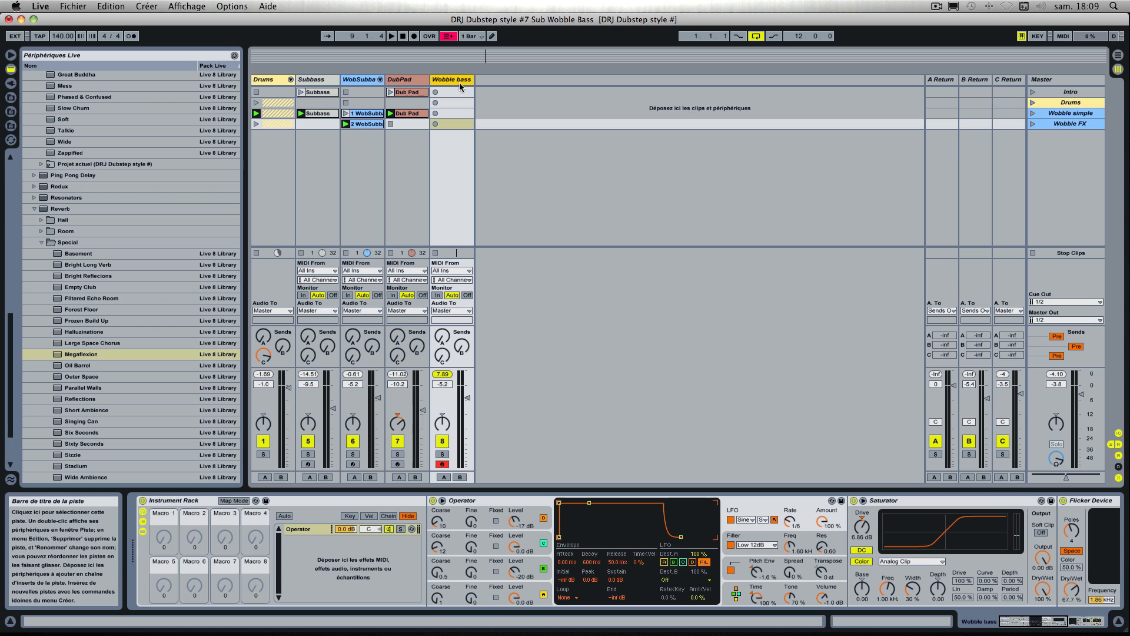
{"action": "type", "text": "s"}
{"action": "left_click_drag", "start_coordinate": [475, 83], "coordinate": [510, 82]}
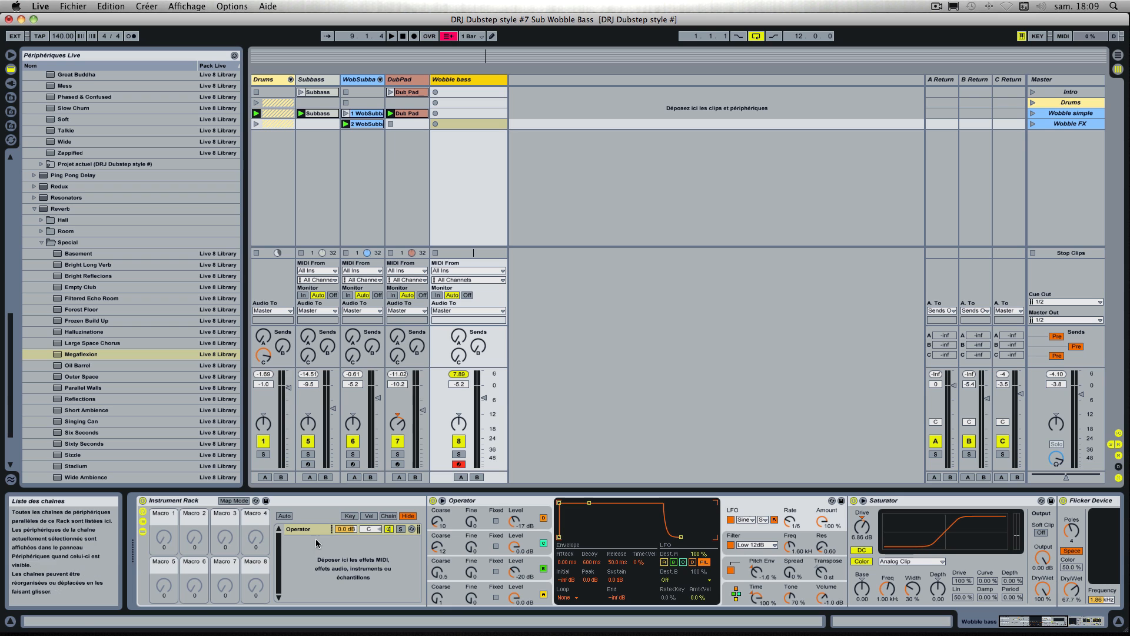
Move the Subbass track's Instrument Rack into the Wobble bass rack's chain list as a second chain beside Operator.
{"action": "left_click", "coordinate": [318, 81]}
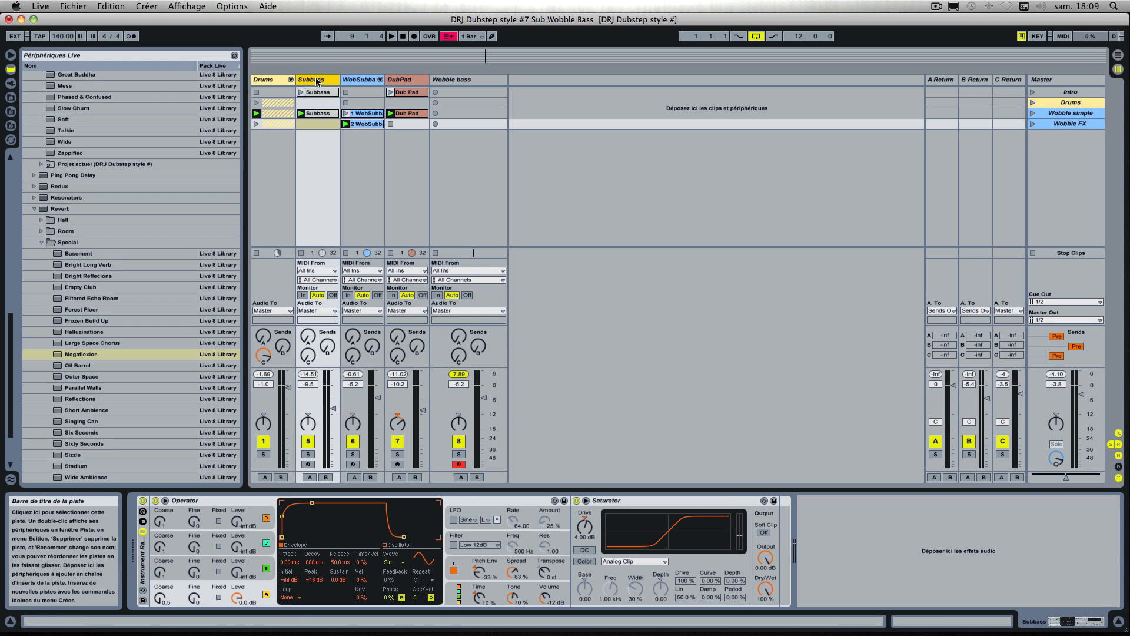
{"action": "left_click", "coordinate": [228, 500]}
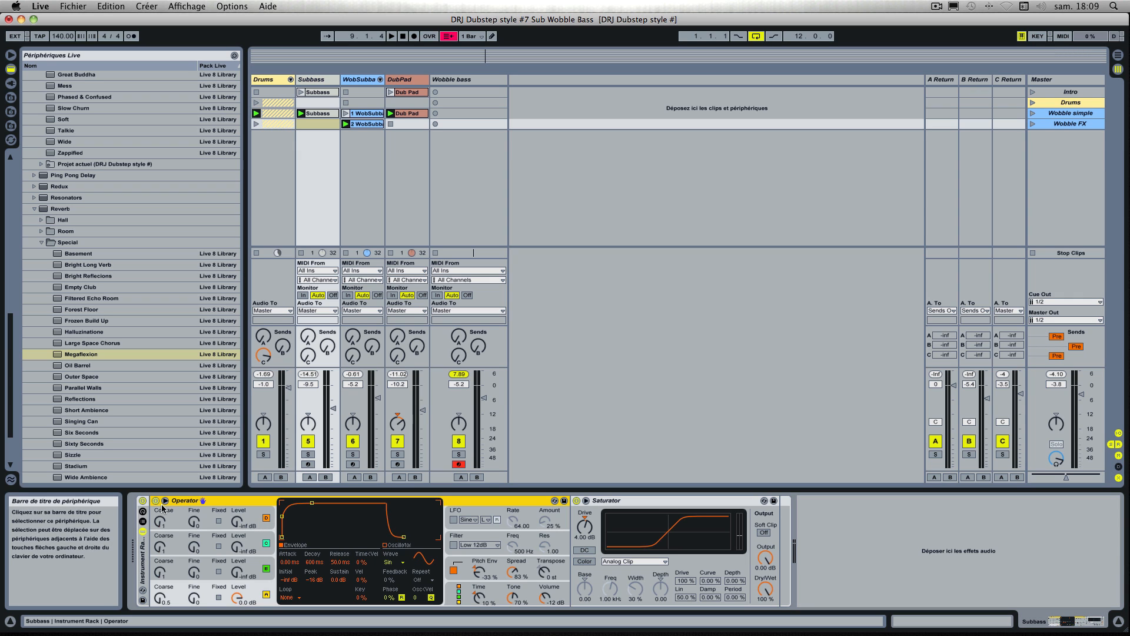
{"action": "left_click", "coordinate": [143, 553]}
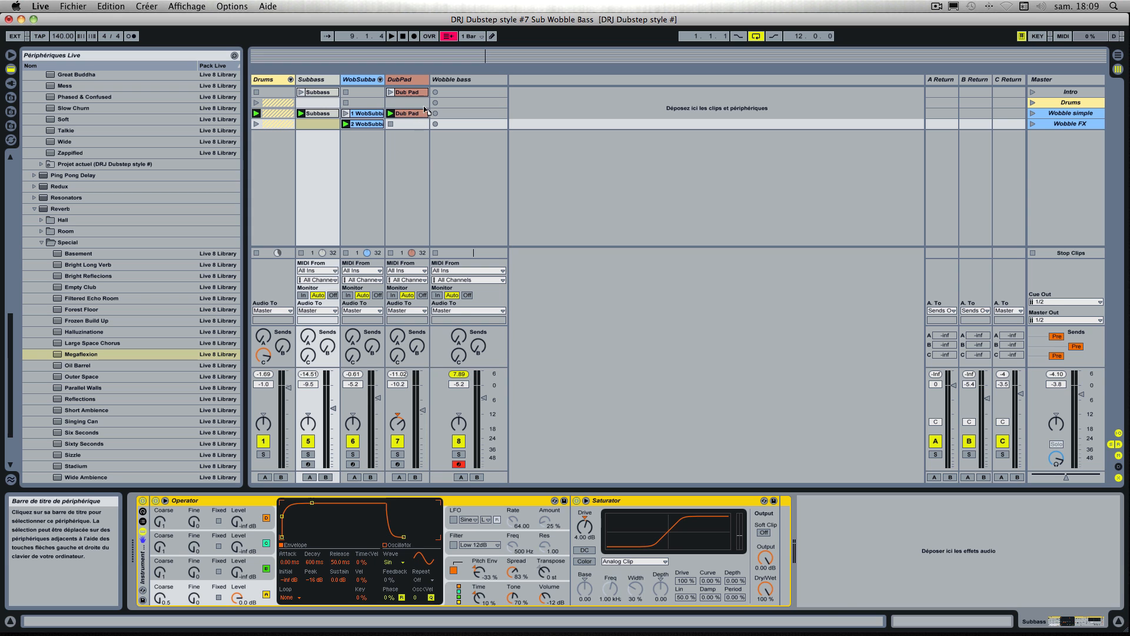
{"action": "left_click", "coordinate": [455, 85]}
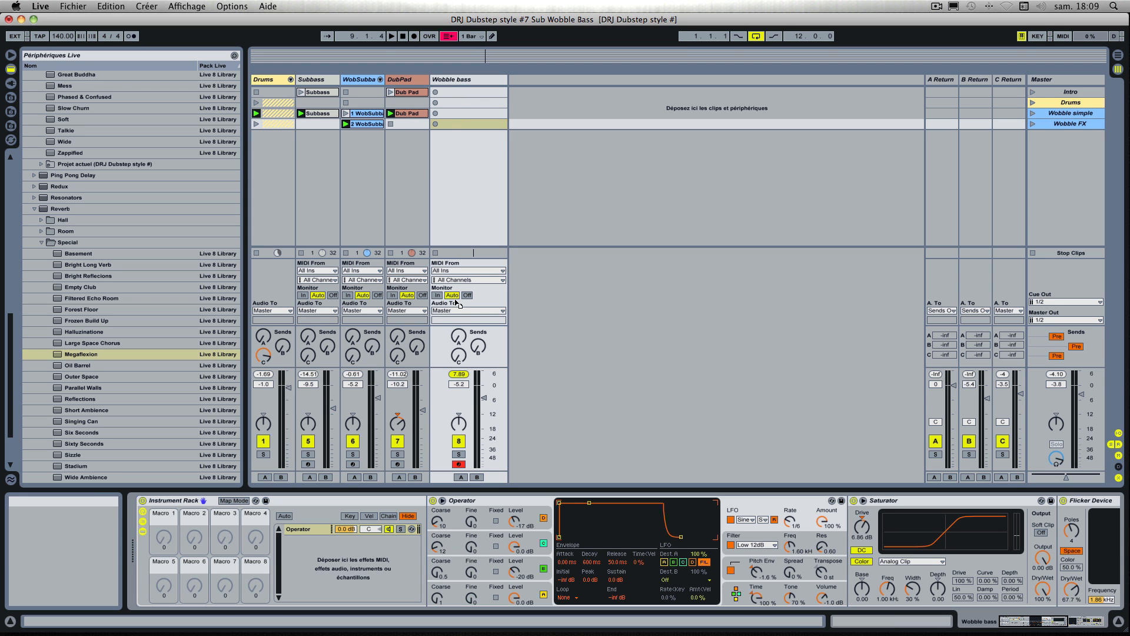
{"action": "left_click", "coordinate": [402, 548]}
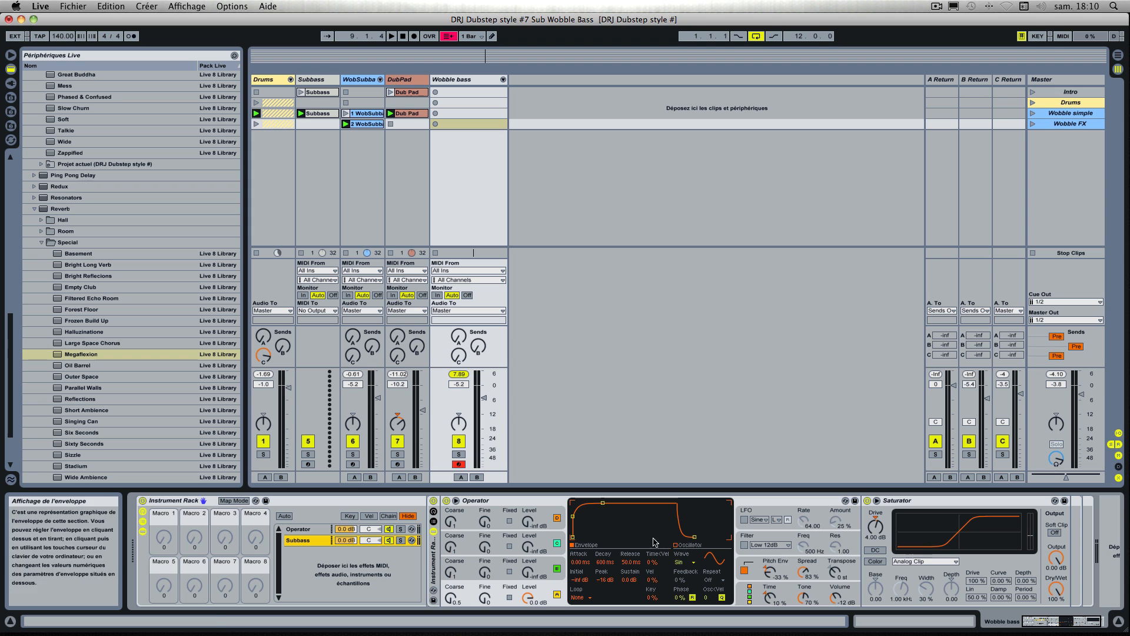
Assign the LFO Rate of the Operator chain's synth to Macro 1 of the Instrument Rack.
{"action": "left_click", "coordinate": [299, 529]}
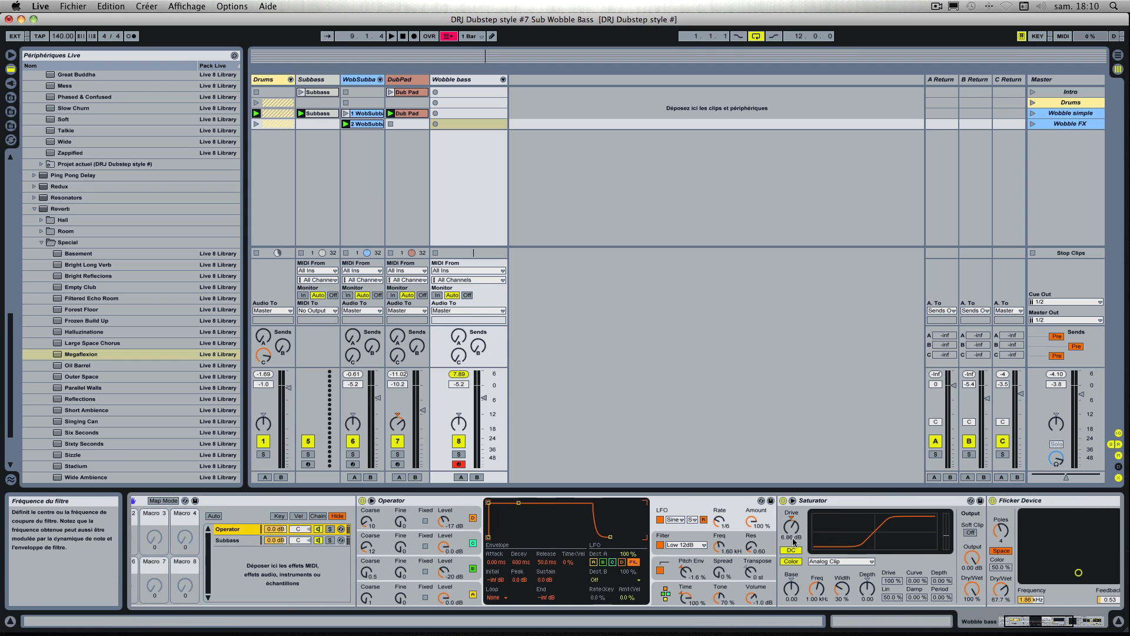
{"action": "scroll", "coordinate": [795, 541], "scroll_direction": "right", "scroll_amount": 5}
{"action": "scroll", "coordinate": [793, 542], "scroll_direction": "left", "scroll_amount": 5}
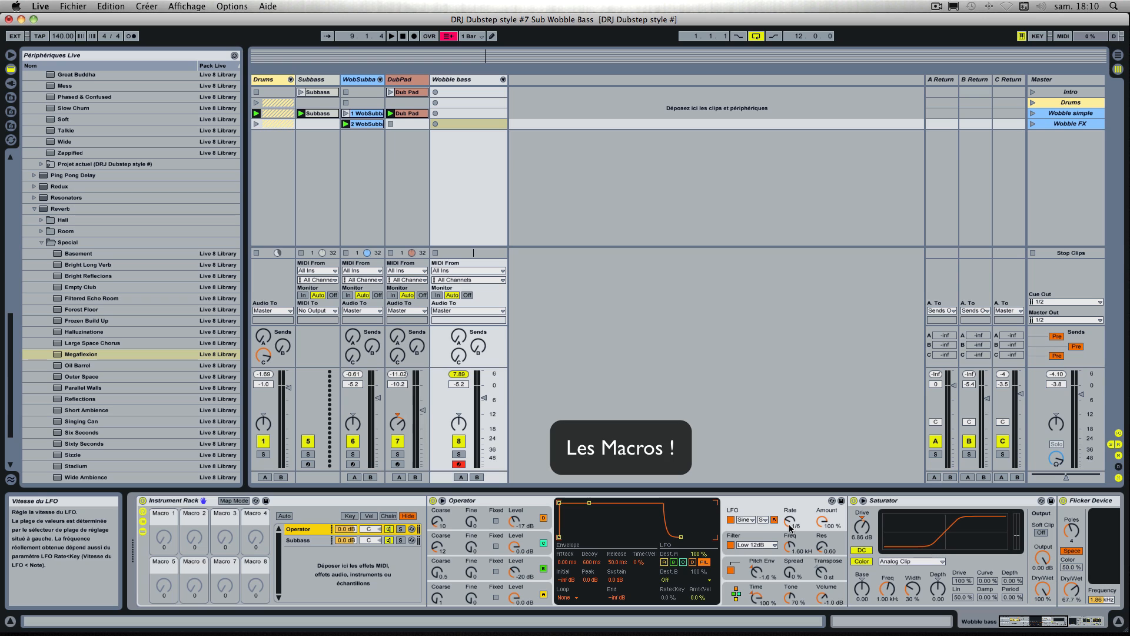
{"action": "mouse_move", "coordinate": [791, 528]}
{"action": "left_mouse_down"}
{"action": "mouse_move", "coordinate": [790, 514]}
{"action": "mouse_move", "coordinate": [783, 529]}
{"action": "left_mouse_up"}
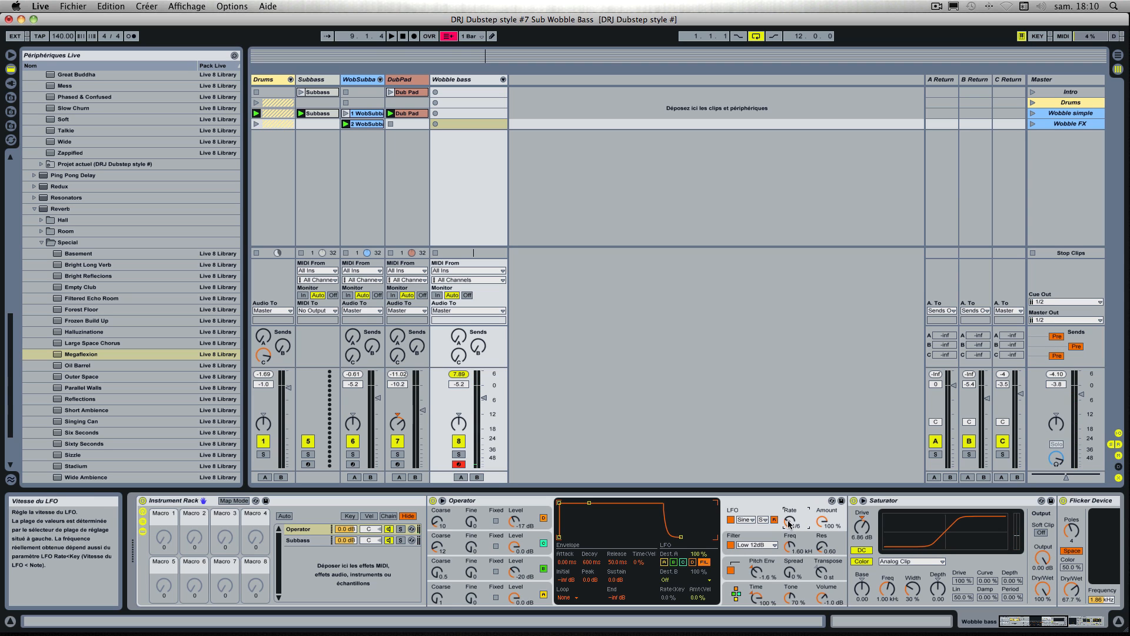
{"action": "right_click", "coordinate": [790, 521]}
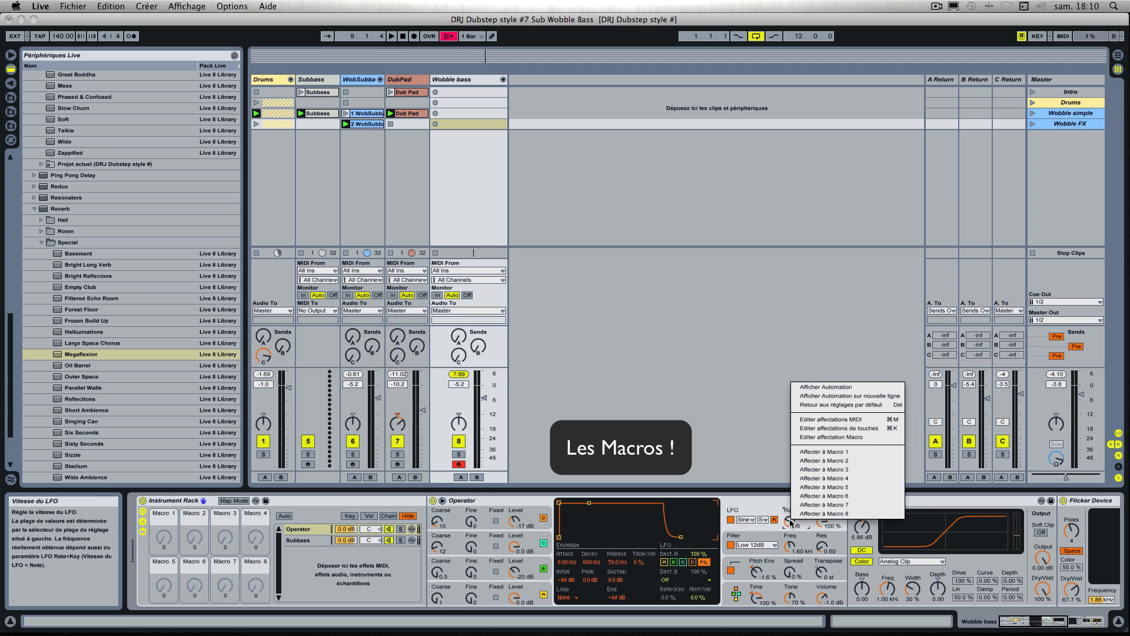
{"action": "left_click", "coordinate": [818, 454]}
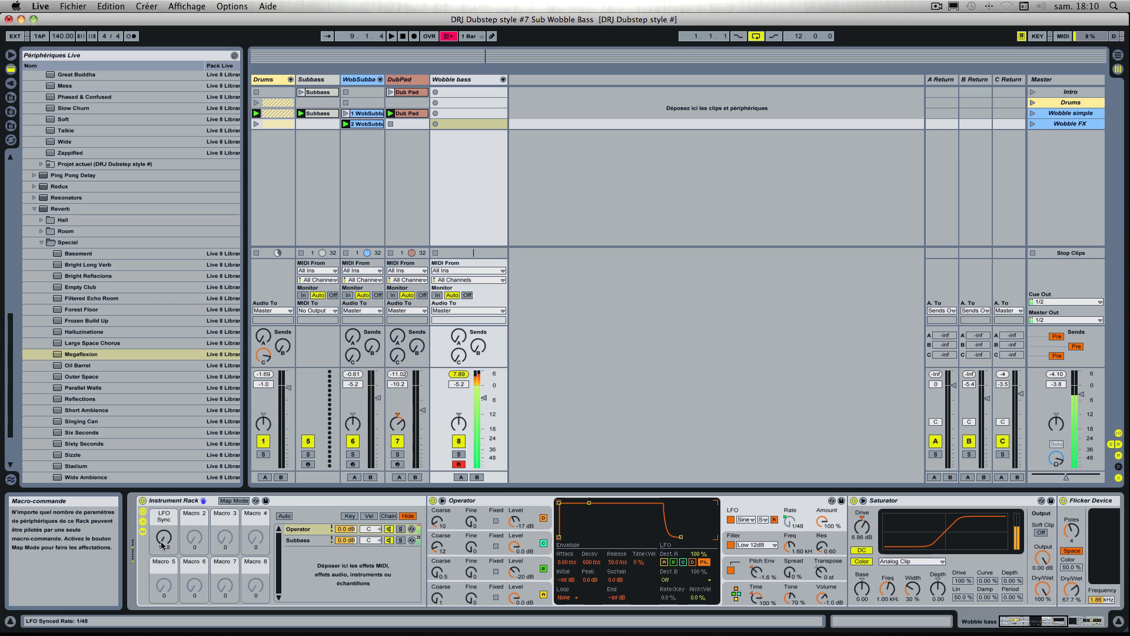
Sweep the LFO Sync macro through slow and fast rates such as 1, 2 and 1/24 while auditioning the bass.
{"action": "left_click_drag", "start_coordinate": [165, 545], "coordinate": [165, 518]}
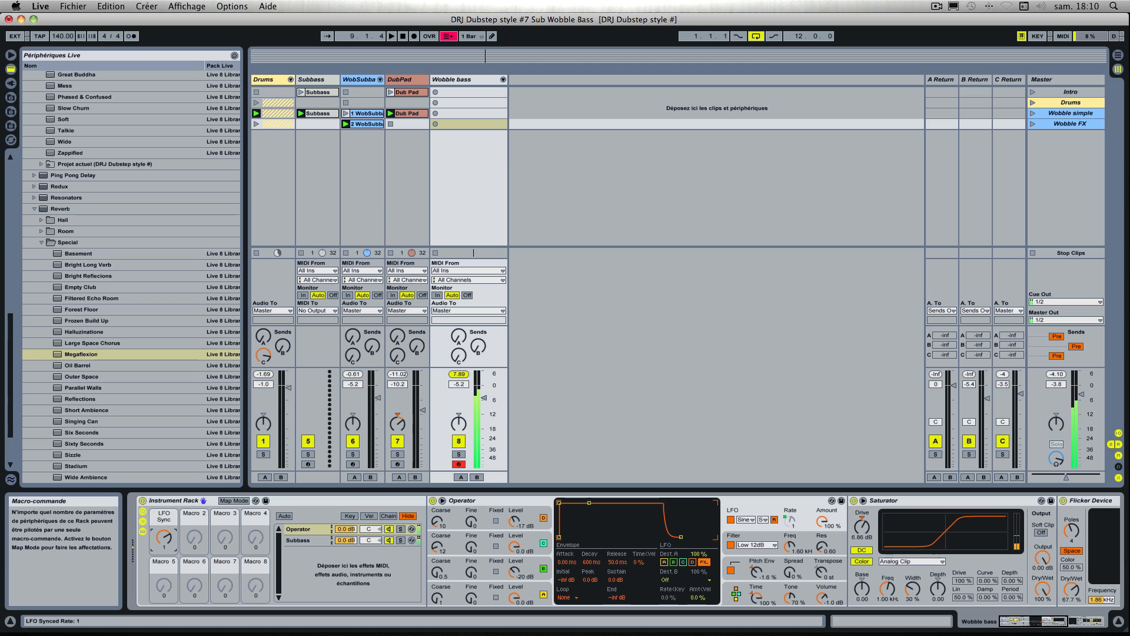
{"action": "left_click_drag", "start_coordinate": [165, 518], "coordinate": [166, 545]}
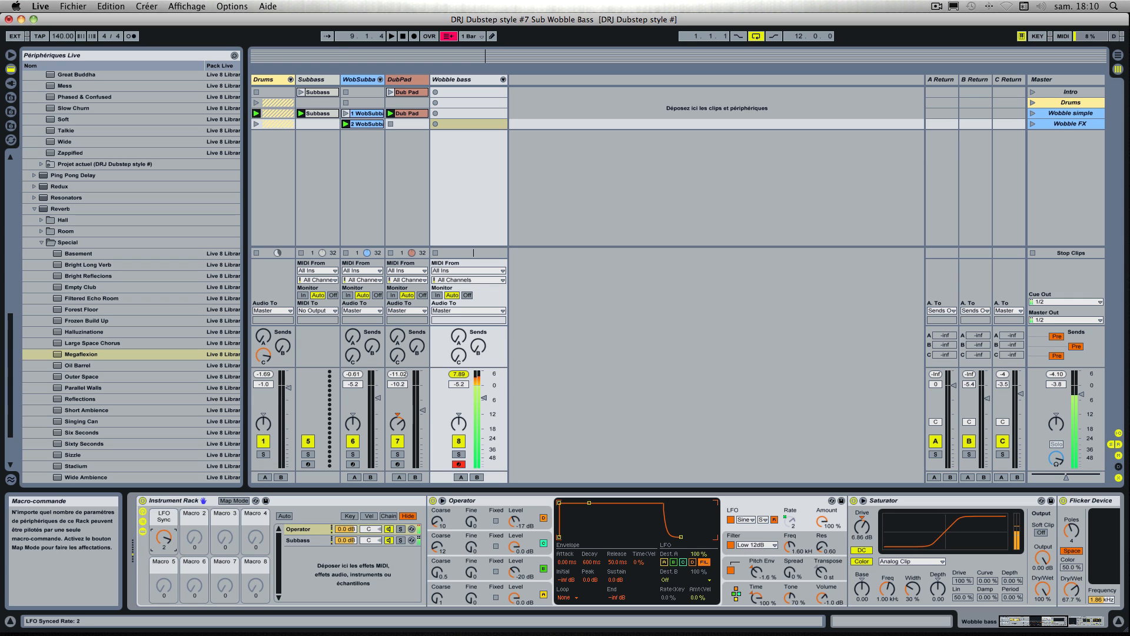
{"action": "left_click_drag", "start_coordinate": [163, 536], "coordinate": [164, 546]}
{"action": "left_click_drag", "start_coordinate": [164, 537], "coordinate": [164, 542]}
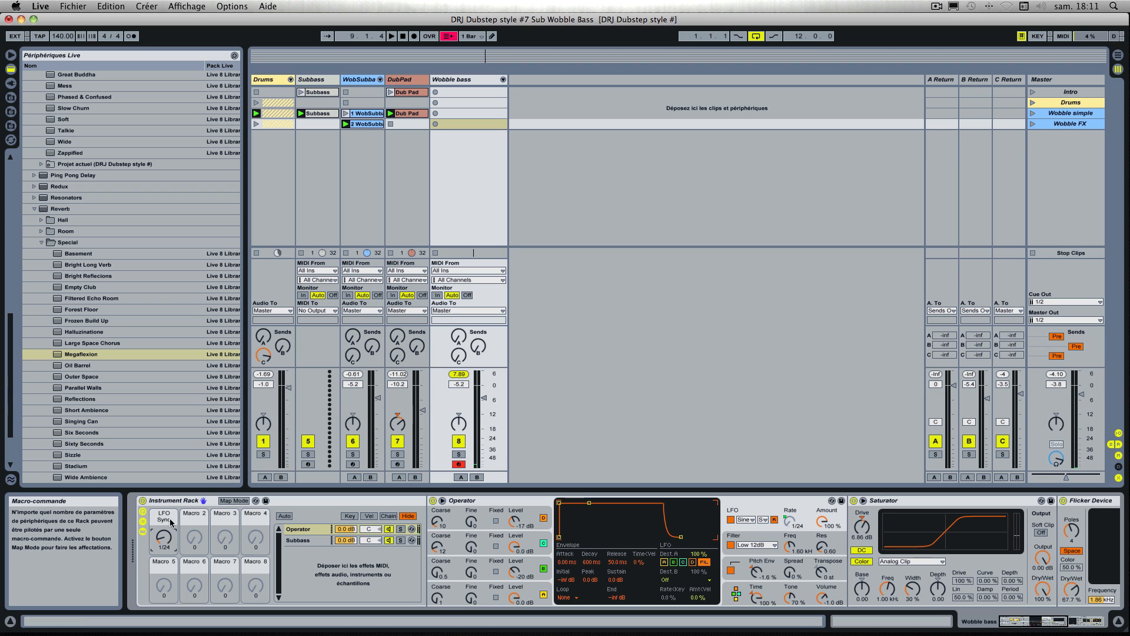
Limit the LFO Sync macro's mapping range to a minimum of 1/24 and a maximum of 2, and test the macro.
{"action": "left_click", "coordinate": [233, 501]}
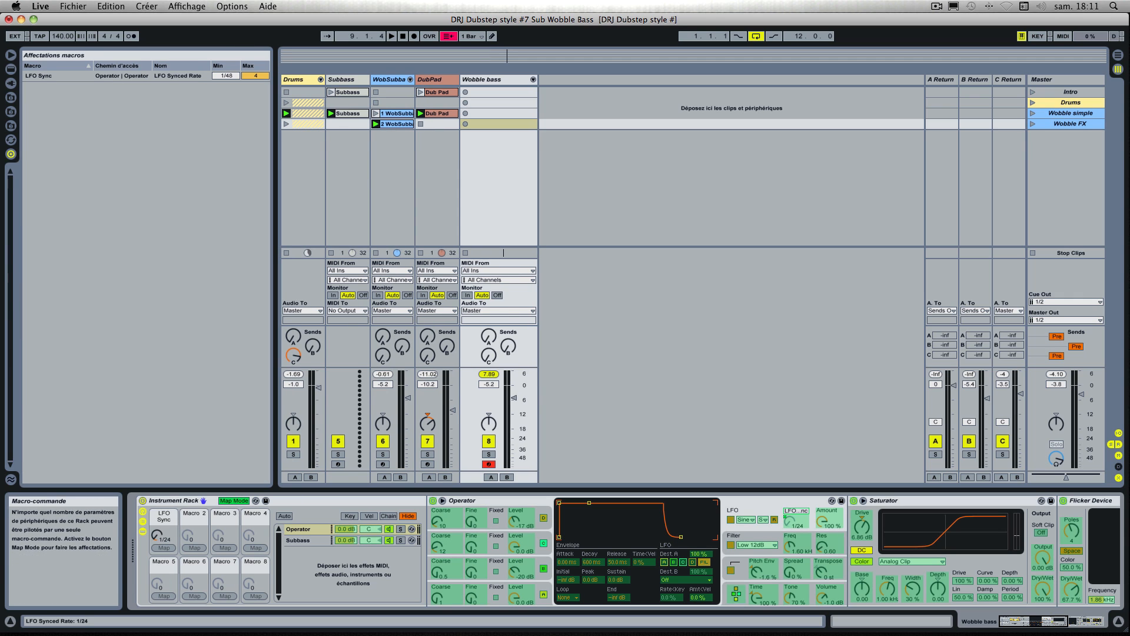
{"action": "left_click", "coordinate": [158, 536]}
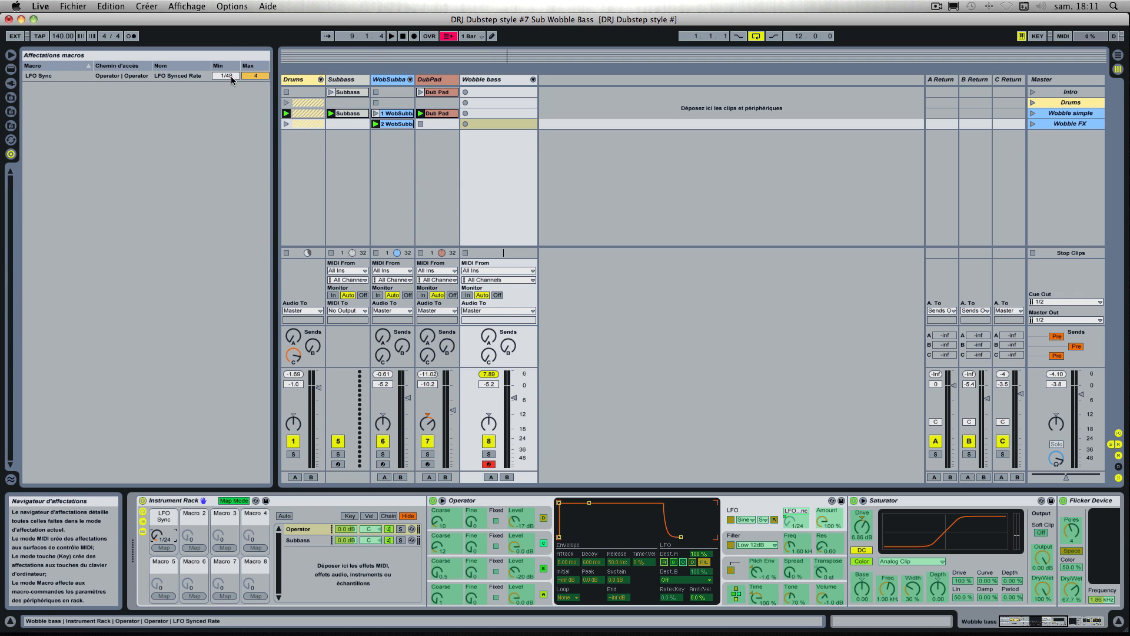
{"action": "left_click_drag", "start_coordinate": [231, 76], "coordinate": [231, 69]}
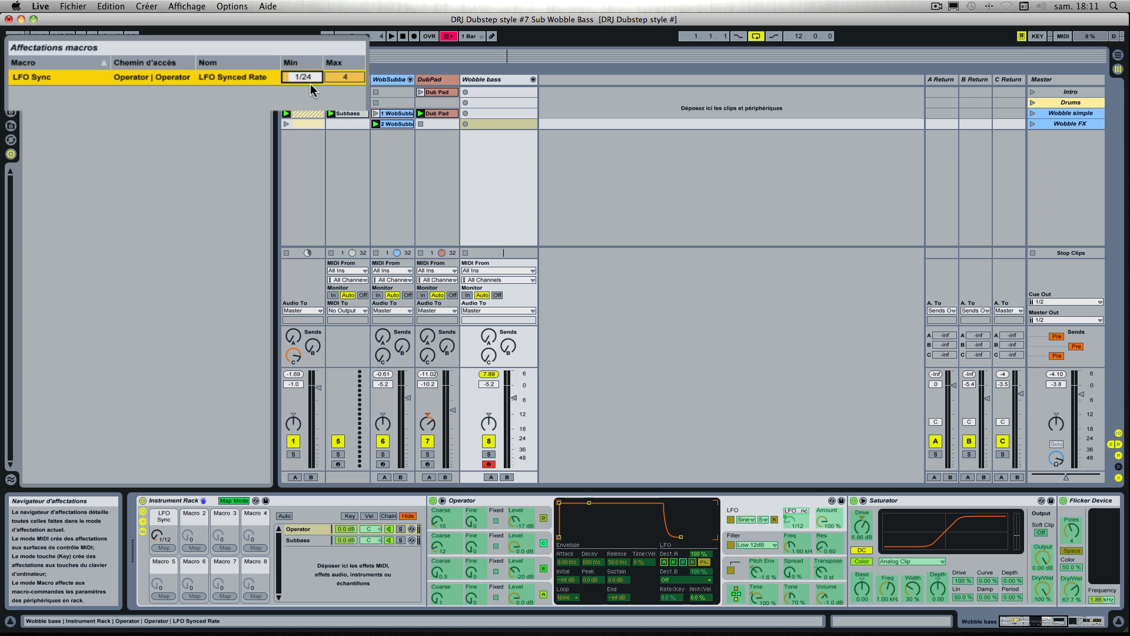
{"action": "left_click", "coordinate": [349, 77]}
{"action": "left_click", "coordinate": [234, 501]}
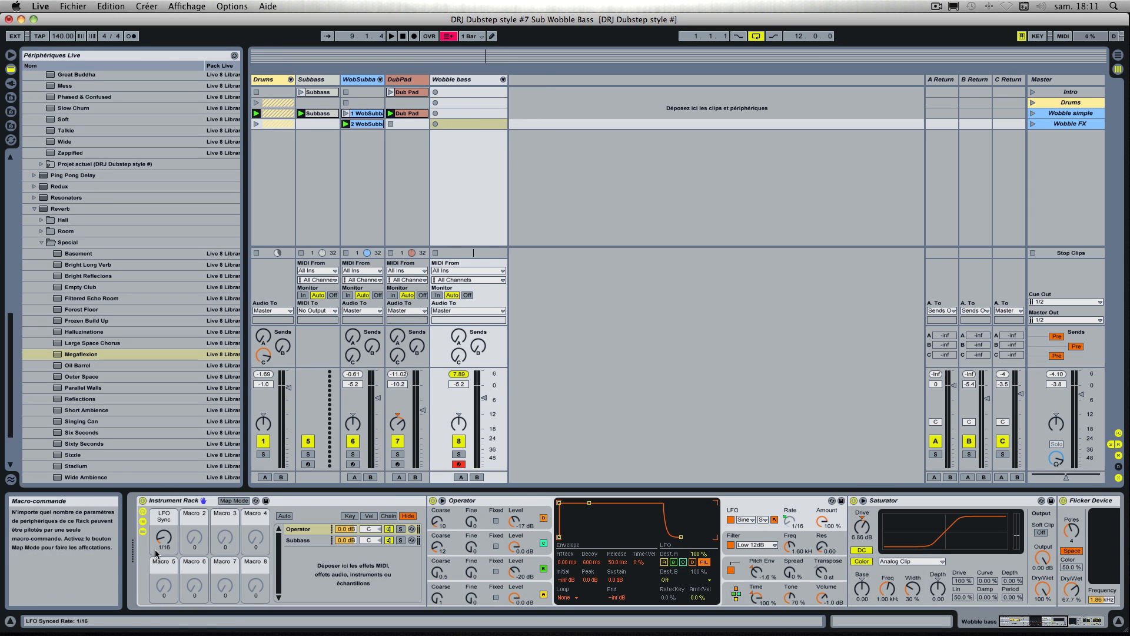
{"action": "mouse_move", "coordinate": [164, 531]}
{"action": "left_mouse_down"}
{"action": "mouse_move", "coordinate": [165, 540]}
{"action": "mouse_move", "coordinate": [161, 518]}
{"action": "mouse_move", "coordinate": [166, 528]}
{"action": "left_mouse_up"}
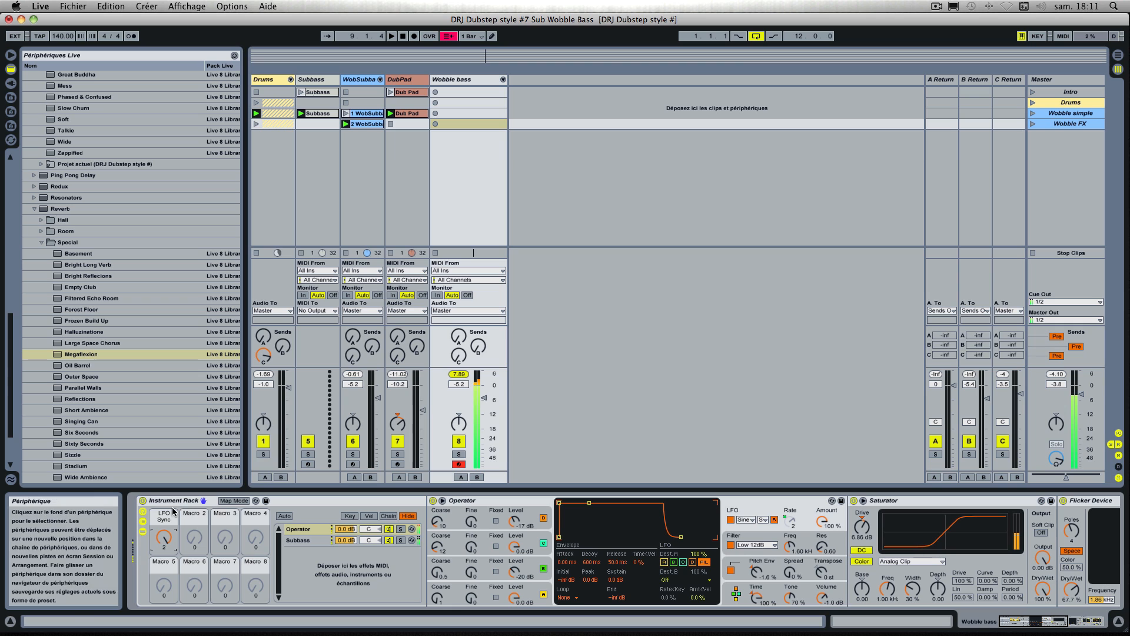
{"action": "mouse_move", "coordinate": [164, 537]}
{"action": "left_mouse_down"}
{"action": "mouse_move", "coordinate": [163, 550]}
{"action": "mouse_move", "coordinate": [163, 533]}
{"action": "left_mouse_up"}
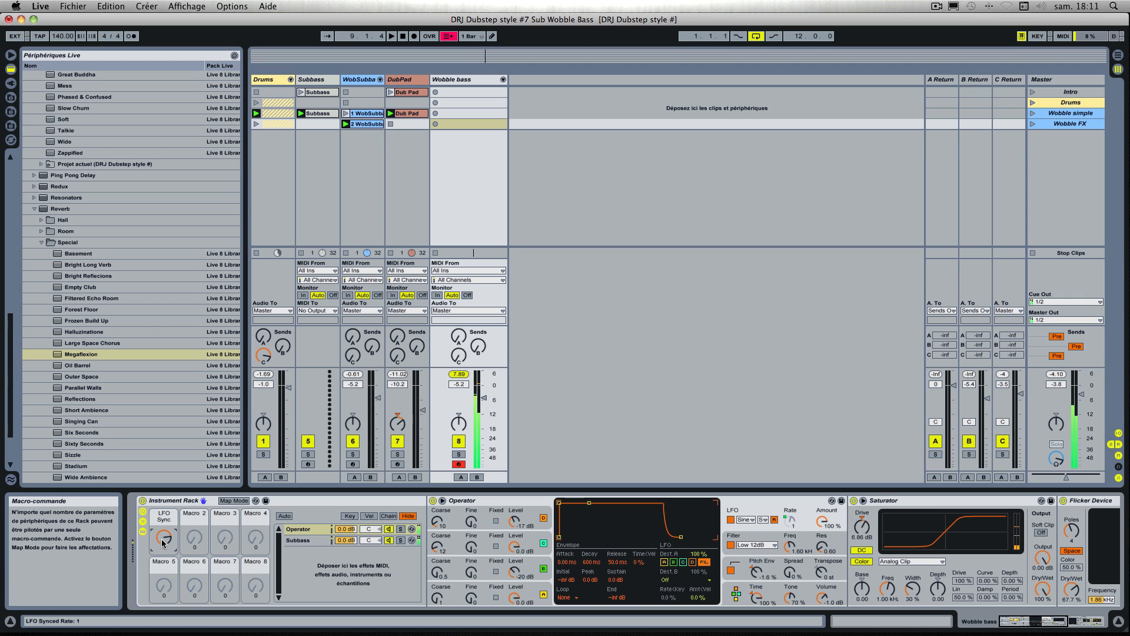
Solo the rack's Operator and Subbass chains in turn to compare their sounds, leaving neither soloed.
{"action": "left_click", "coordinate": [394, 542]}
{"action": "left_click", "coordinate": [400, 529]}
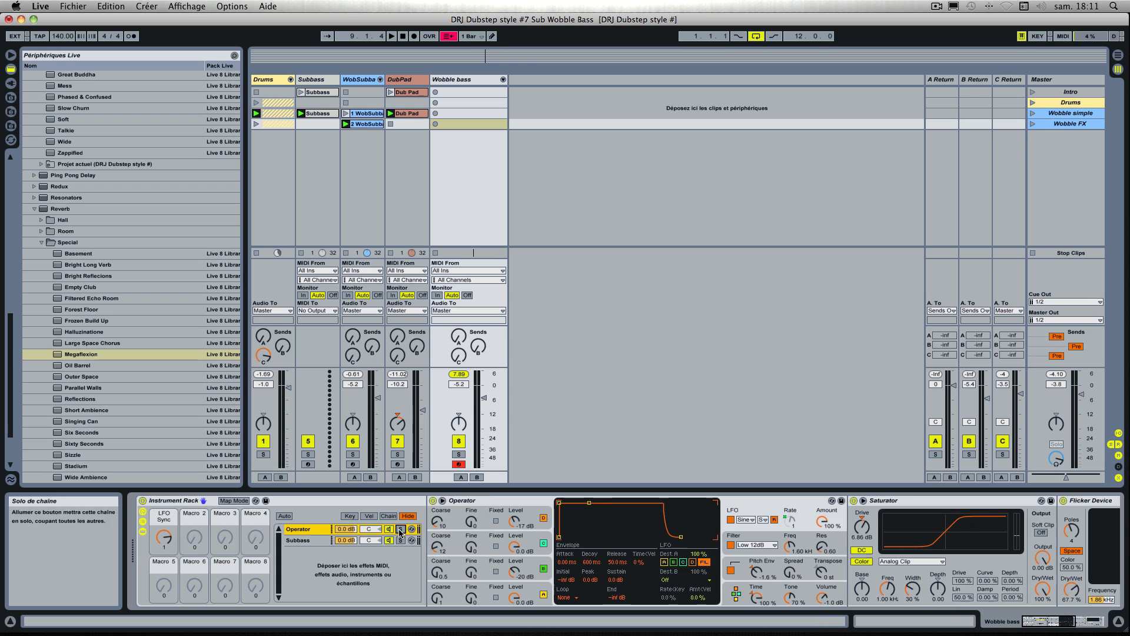
{"action": "left_click", "coordinate": [400, 541]}
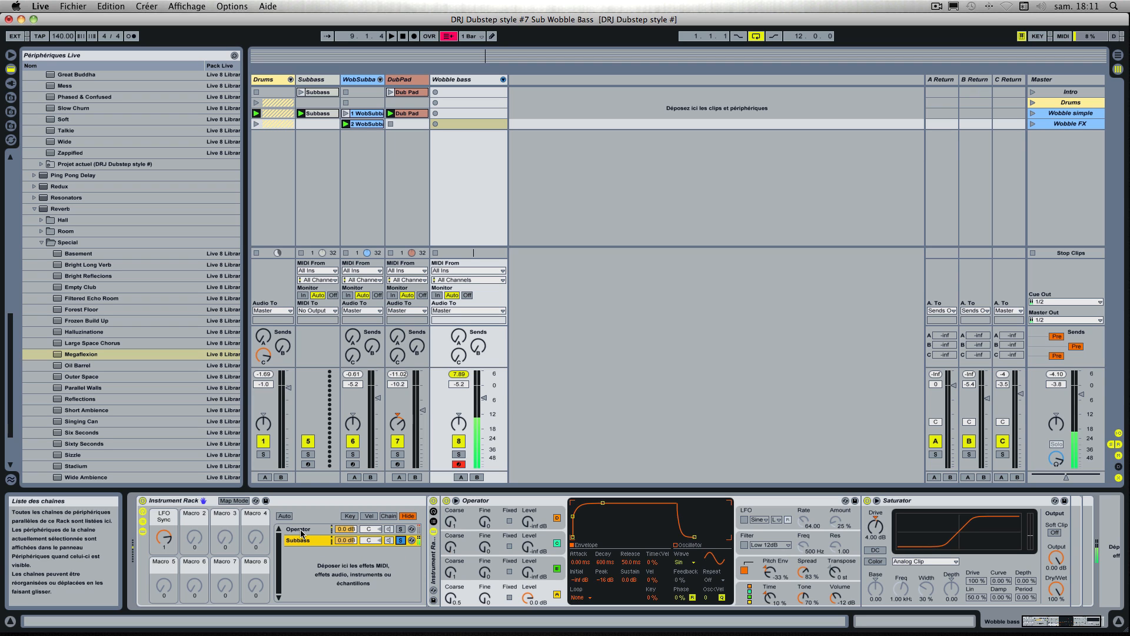
{"action": "left_click", "coordinate": [401, 529]}
{"action": "left_click", "coordinate": [401, 529]}
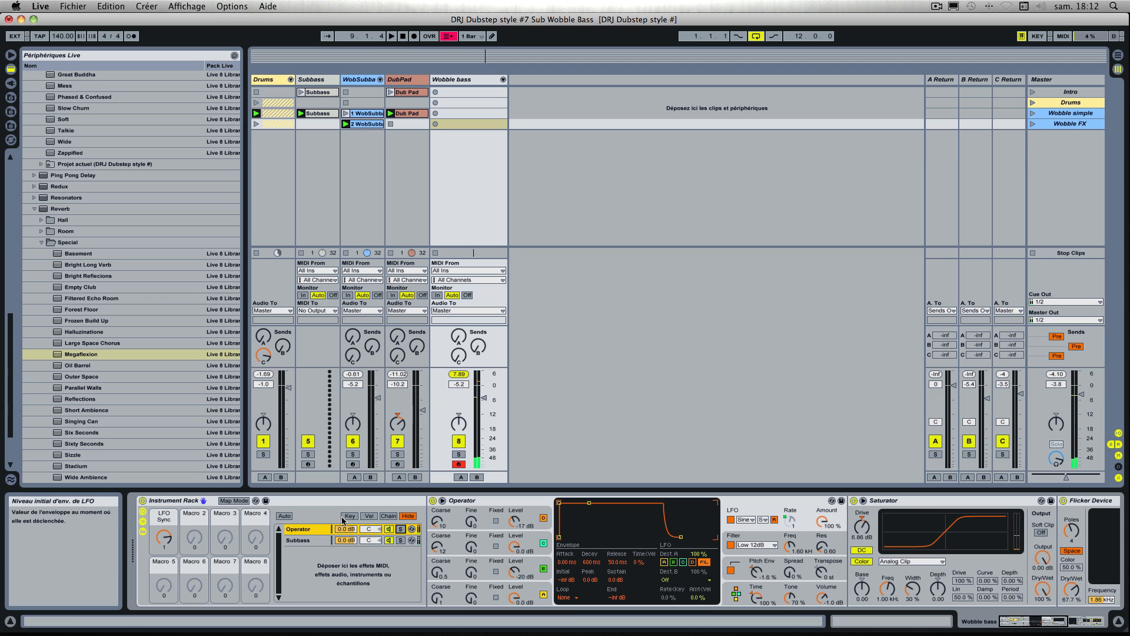
Set the LFO Sync macro to 1/6 and lower the Wobble bass track's volume to -8.8 dB.
{"action": "left_click_drag", "start_coordinate": [160, 540], "coordinate": [161, 518]}
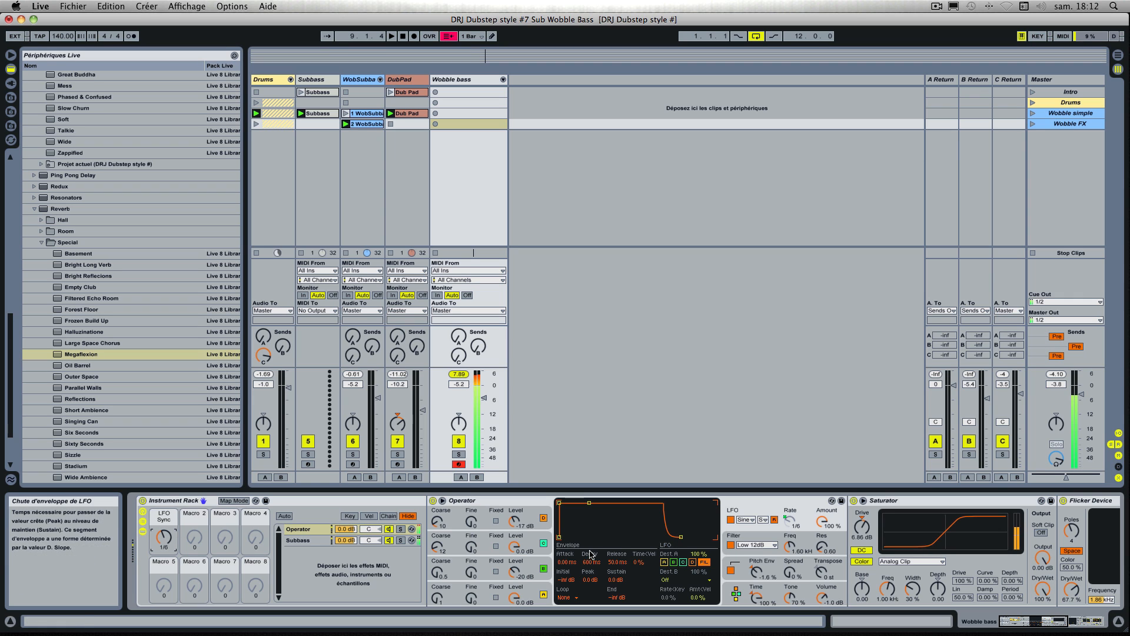
{"action": "left_click_drag", "start_coordinate": [488, 407], "coordinate": [488, 415]}
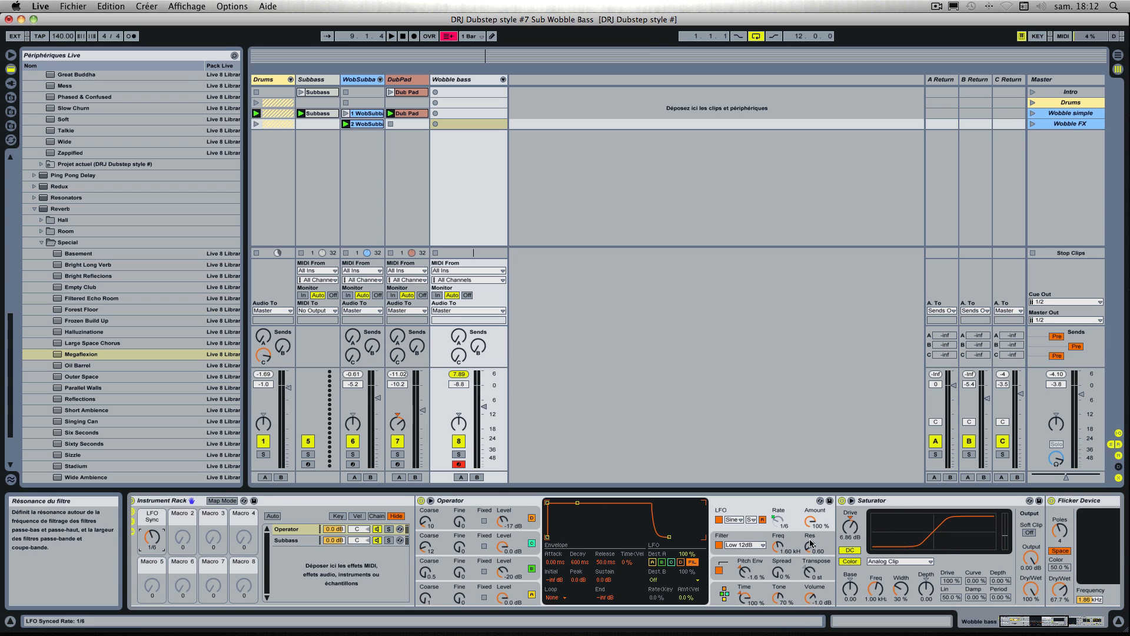
Try other filter frequencies on Operator, such as 384 Hz, returning the value to 1.60 kHz.
{"action": "scroll", "coordinate": [805, 539], "scroll_direction": "right", "scroll_amount": 2}
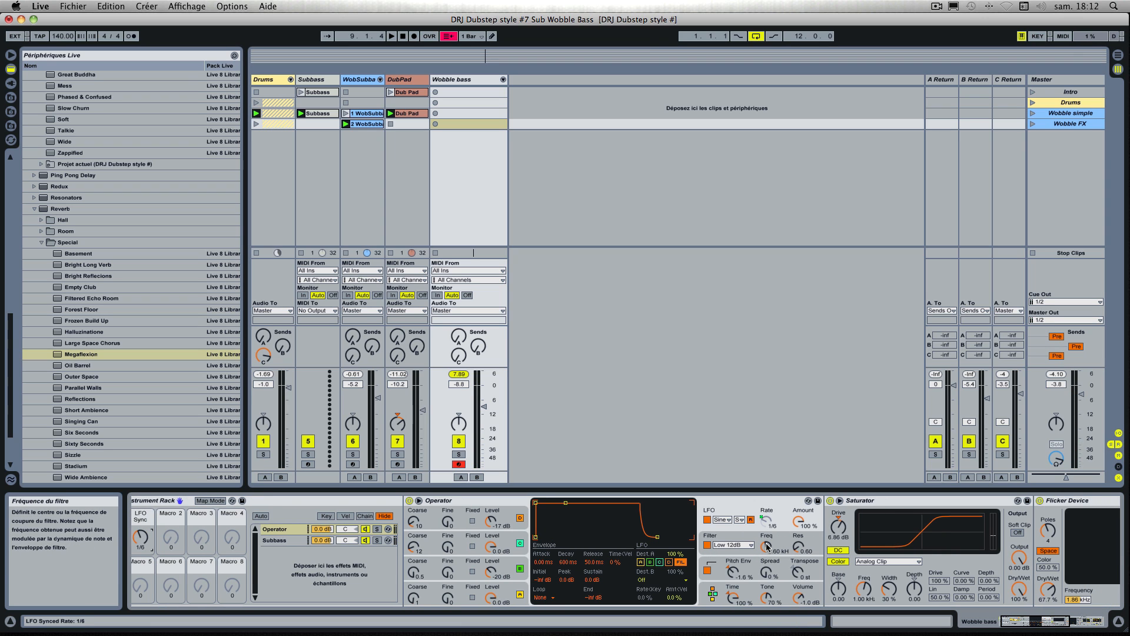
{"action": "mouse_move", "coordinate": [767, 546]}
{"action": "left_mouse_down"}
{"action": "mouse_move", "coordinate": [767, 556]}
{"action": "mouse_move", "coordinate": [767, 533]}
{"action": "left_mouse_up"}
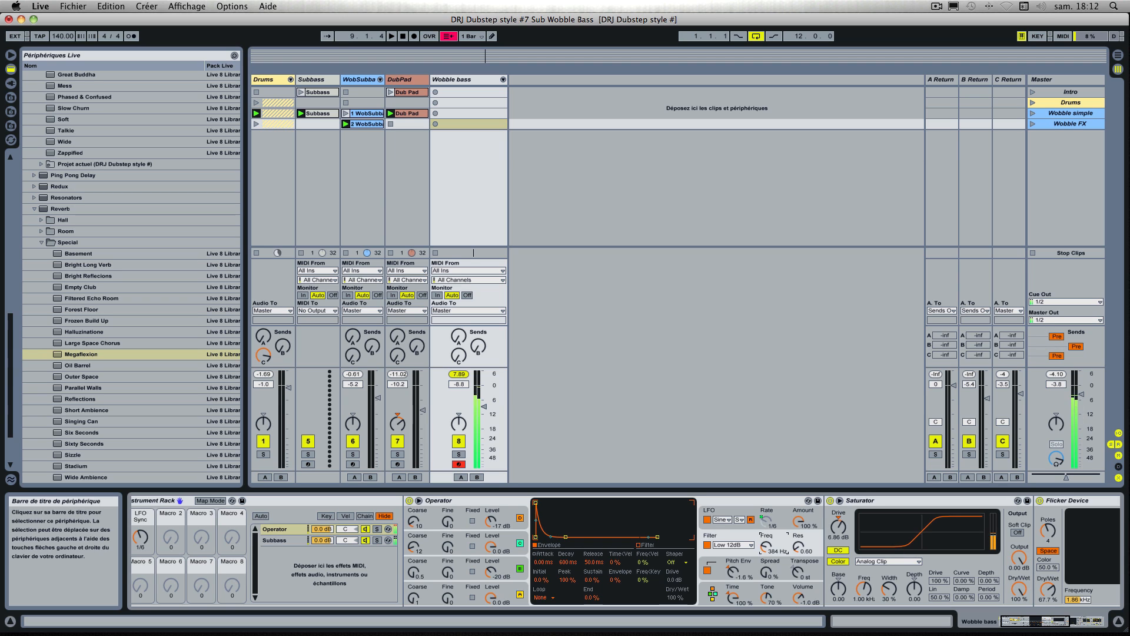
{"action": "left_click_drag", "start_coordinate": [767, 546], "coordinate": [766, 553]}
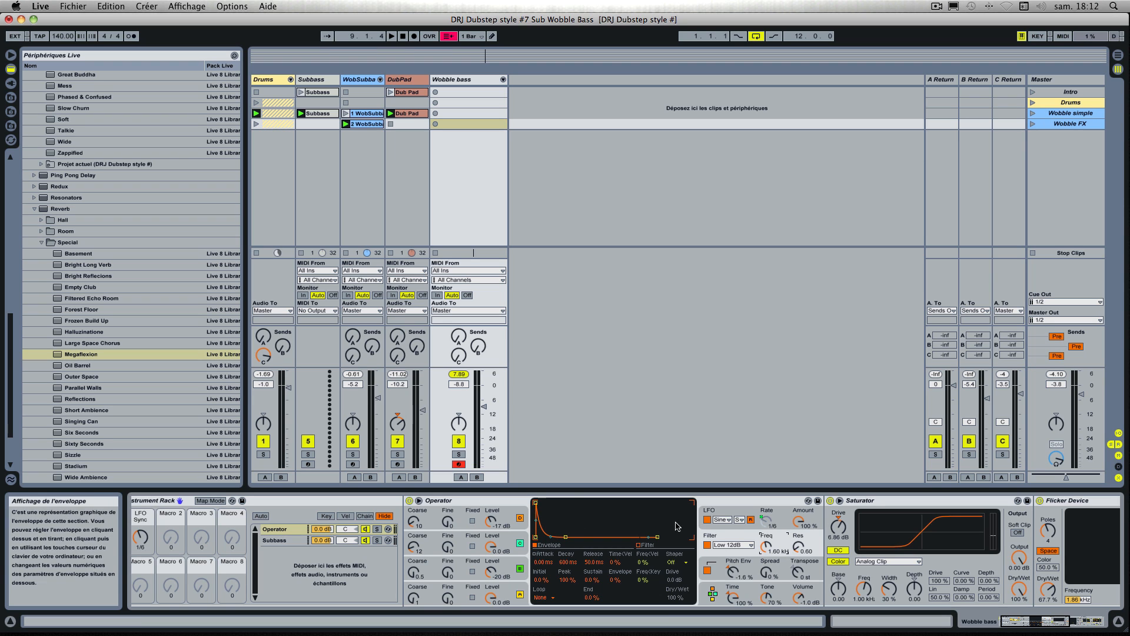
Assign Operator's filter frequency to Macro 2 of the Instrument Rack.
{"action": "right_click", "coordinate": [766, 548]}
{"action": "left_click", "coordinate": [802, 486]}
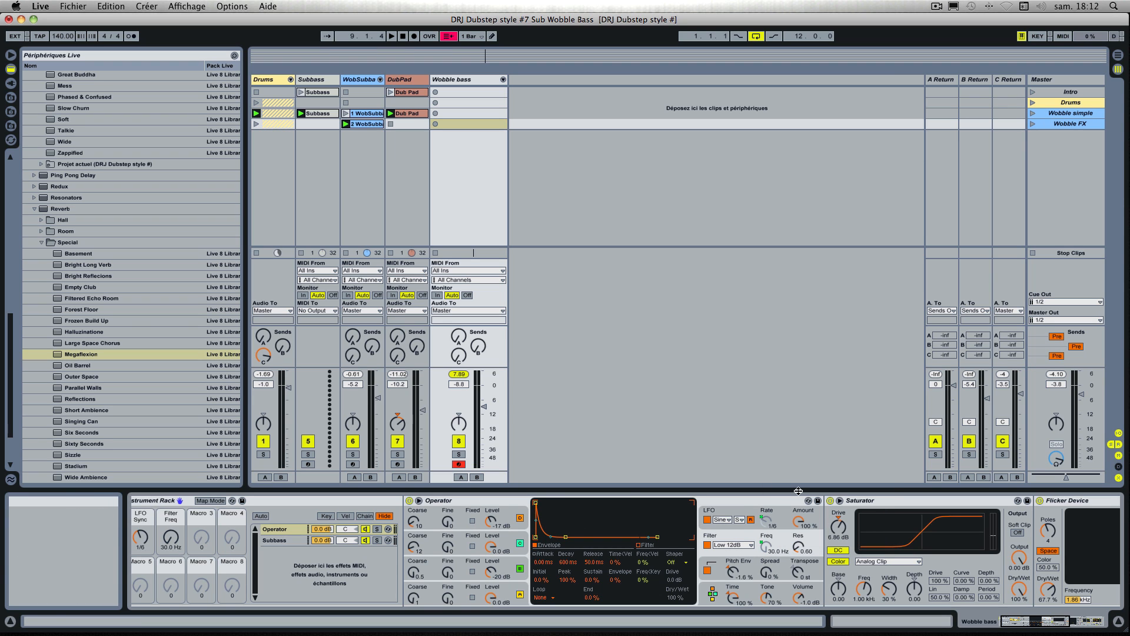
{"action": "left_click", "coordinate": [275, 513]}
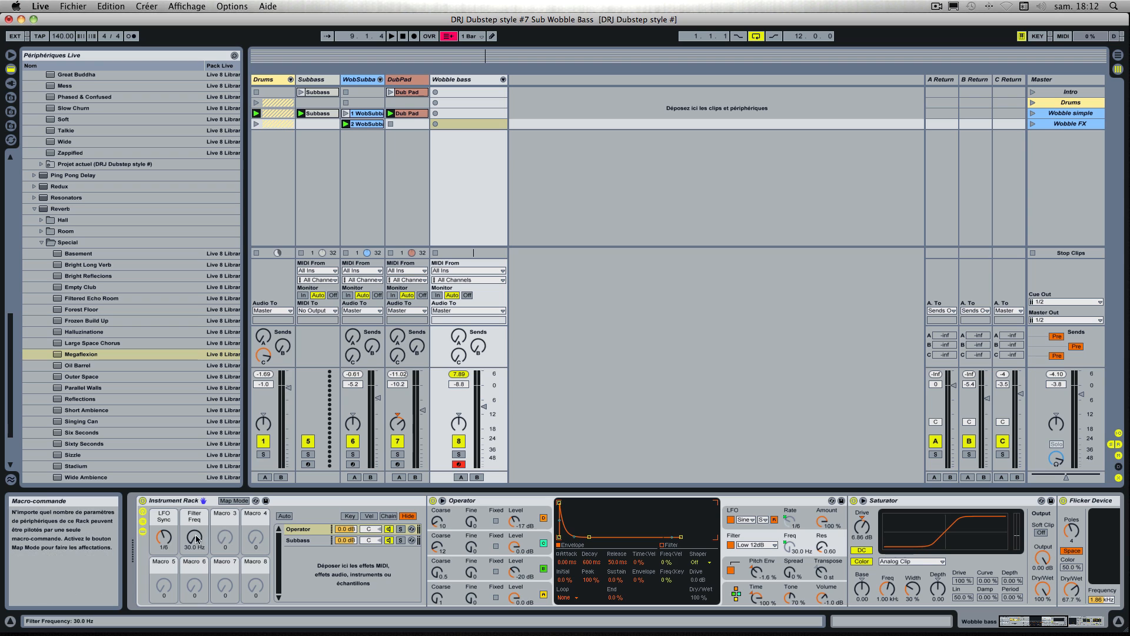
Limit the Filter Freq macro's range to 451 Hz–11.2 kHz, testing the macro at 1.60 kHz and 451 Hz.
{"action": "left_click", "coordinate": [233, 500]}
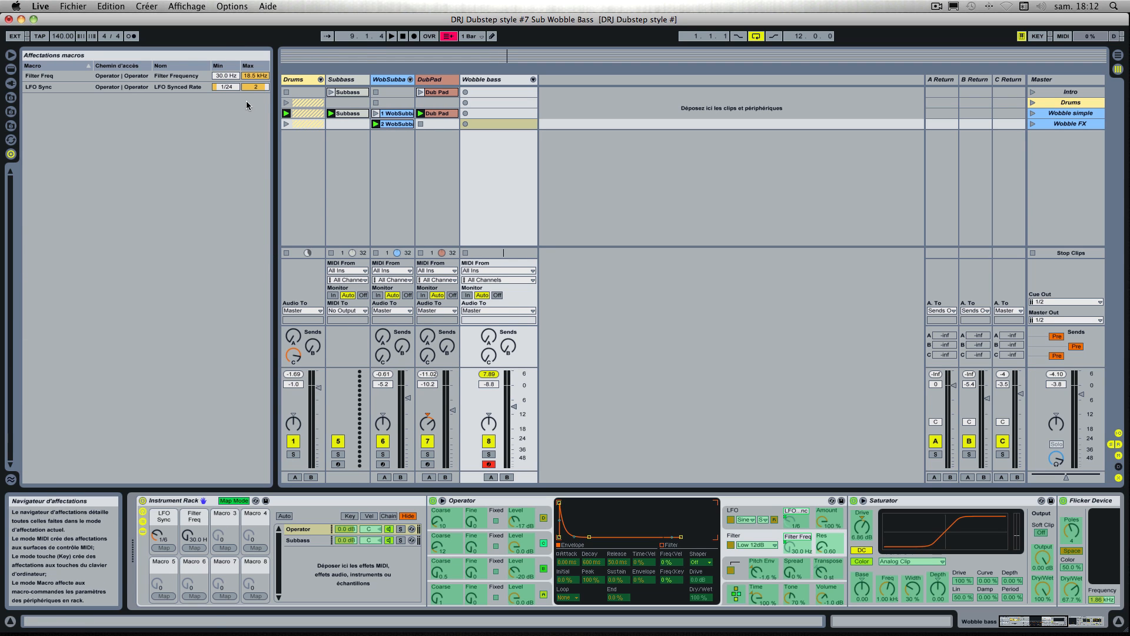
{"action": "left_click", "coordinate": [259, 76]}
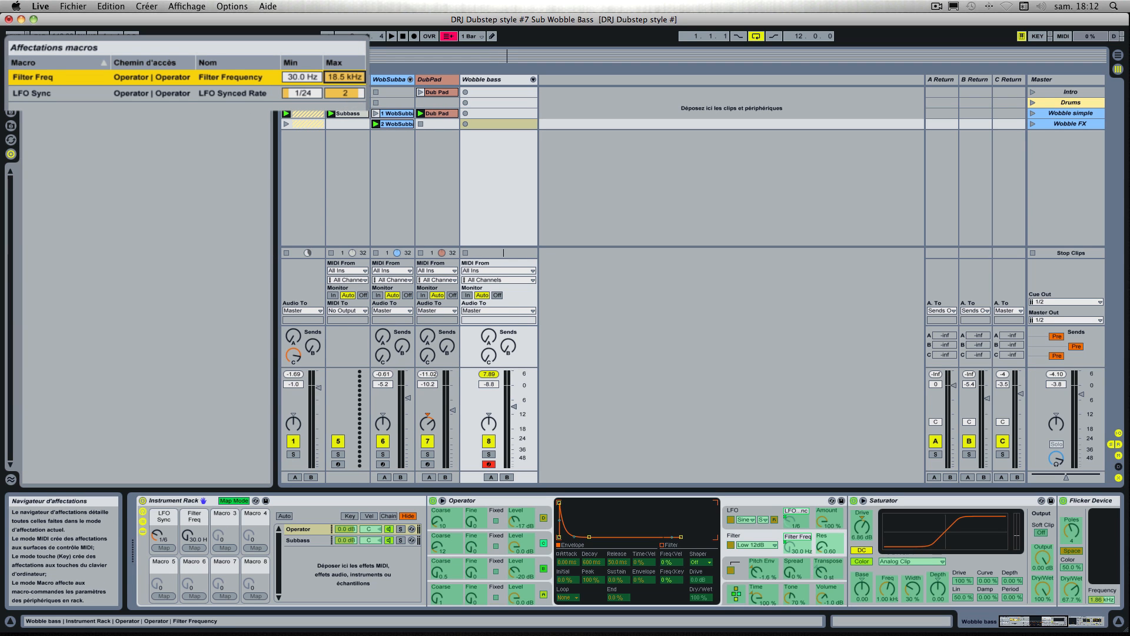
{"action": "left_click_drag", "start_coordinate": [259, 77], "coordinate": [259, 78]}
{"action": "left_click", "coordinate": [314, 76]}
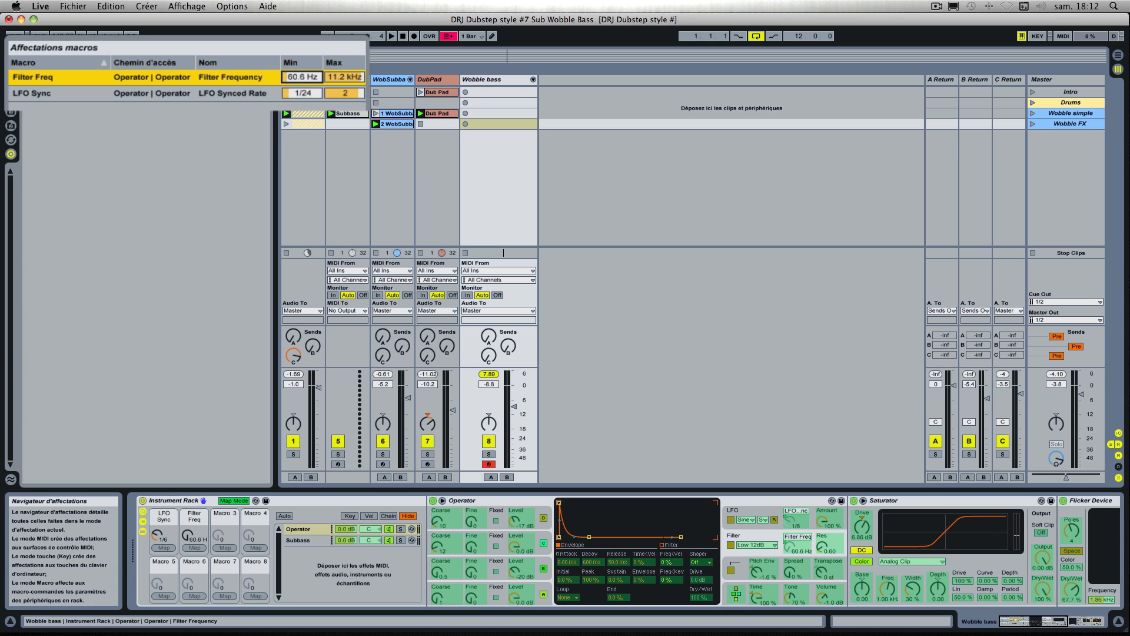
{"action": "left_click_drag", "start_coordinate": [314, 77], "coordinate": [314, 51]}
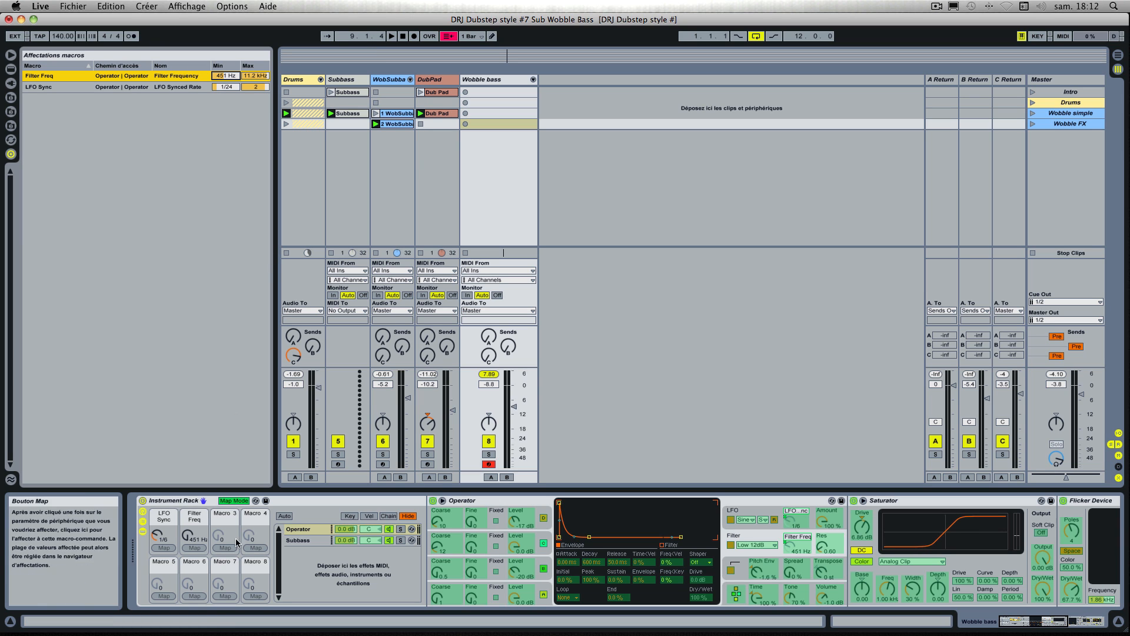
{"action": "left_click", "coordinate": [234, 500]}
{"action": "left_click_drag", "start_coordinate": [192, 528], "coordinate": [193, 517]}
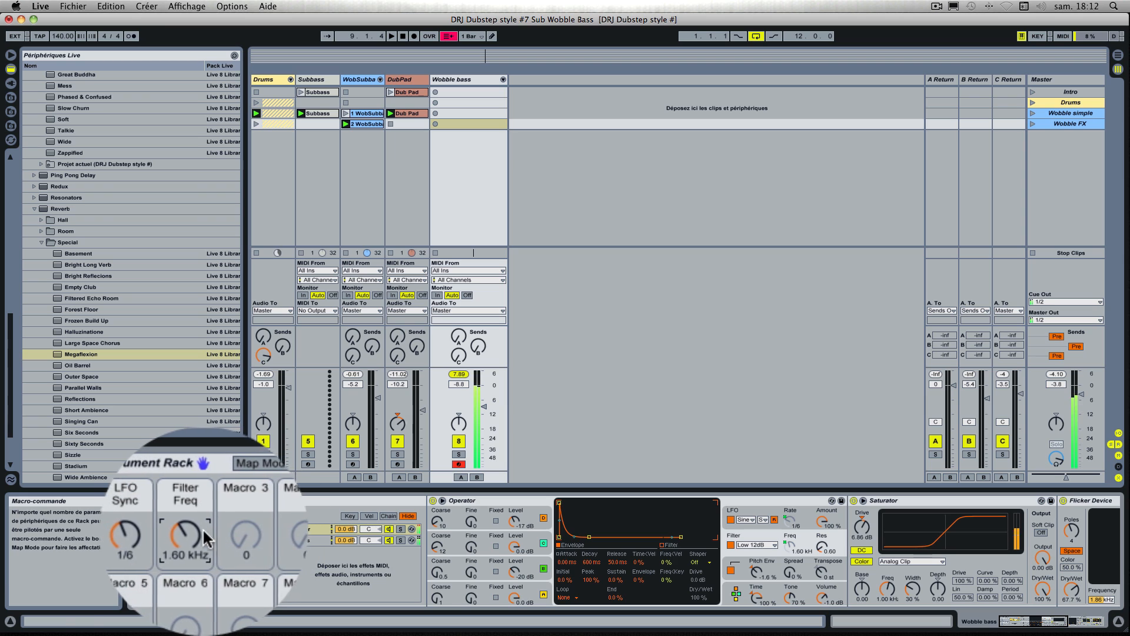
{"action": "left_click_drag", "start_coordinate": [194, 528], "coordinate": [193, 542]}
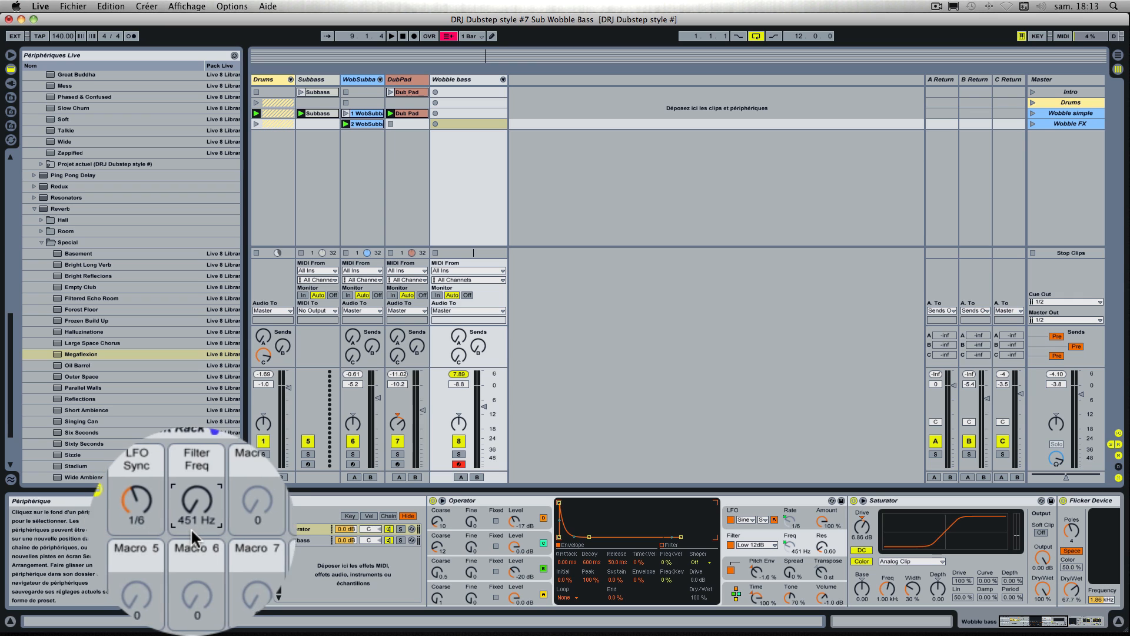
Sweep the Filter Freq macro up to 11.2 kHz and return it to 451 Hz.
{"action": "left_click_drag", "start_coordinate": [196, 528], "coordinate": [197, 488]}
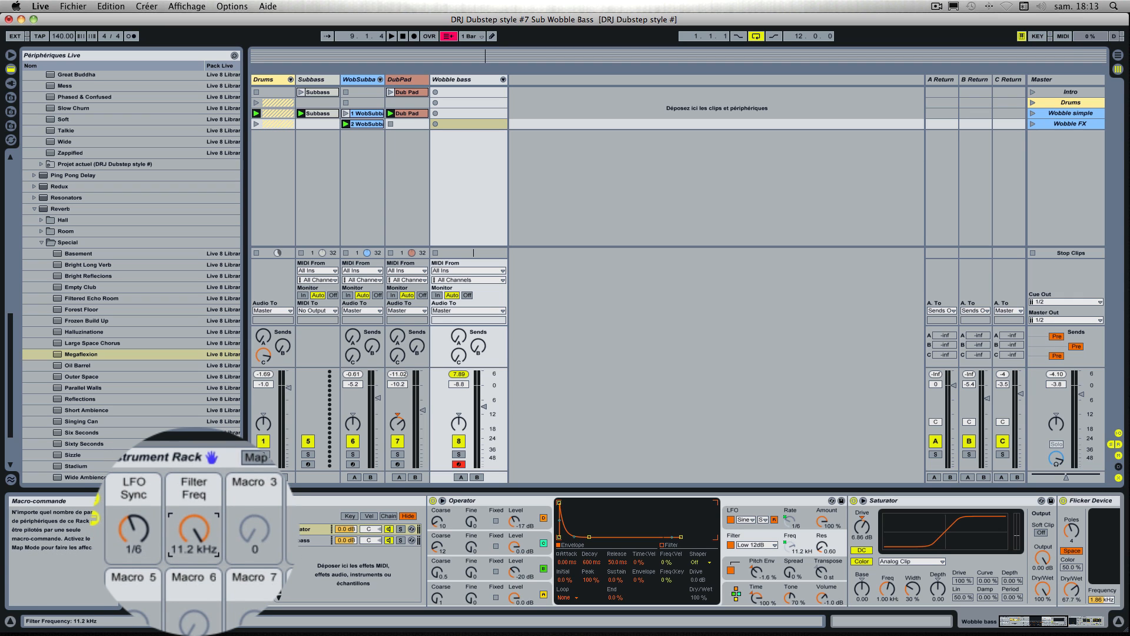
{"action": "mouse_move", "coordinate": [194, 528]}
{"action": "left_mouse_down"}
{"action": "mouse_move", "coordinate": [194, 559]}
{"action": "mouse_move", "coordinate": [193, 528]}
{"action": "left_mouse_up"}
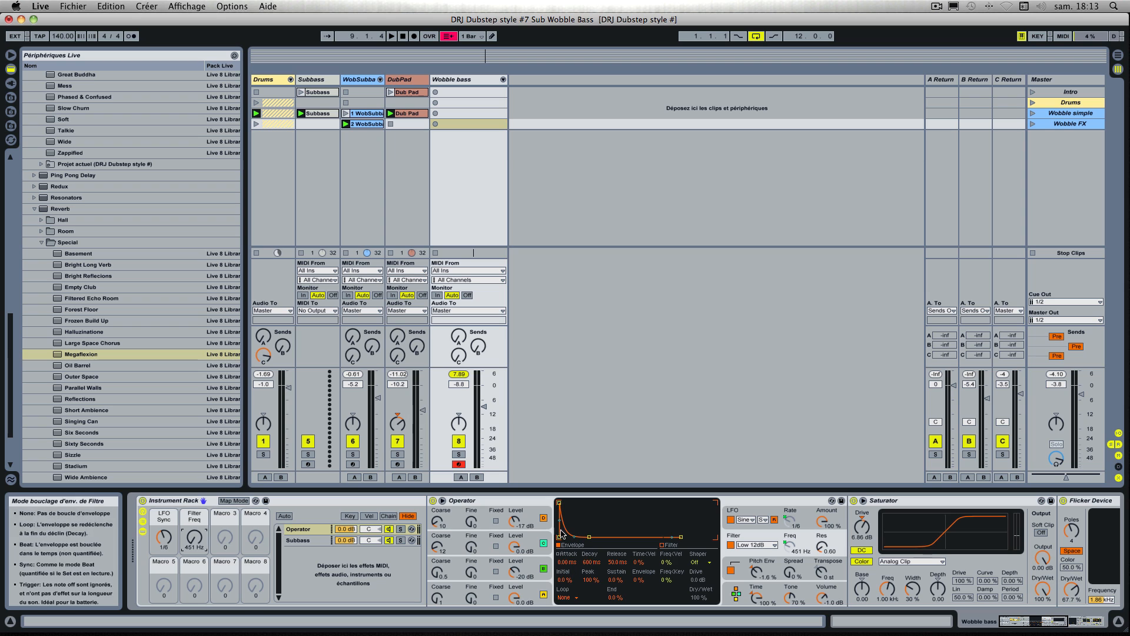
Show the devices of the DRJ SubWobble rack on the WobSubbass track, viewing the Subbass chain and selecting the Wobble chain.
{"action": "left_click", "coordinate": [461, 83]}
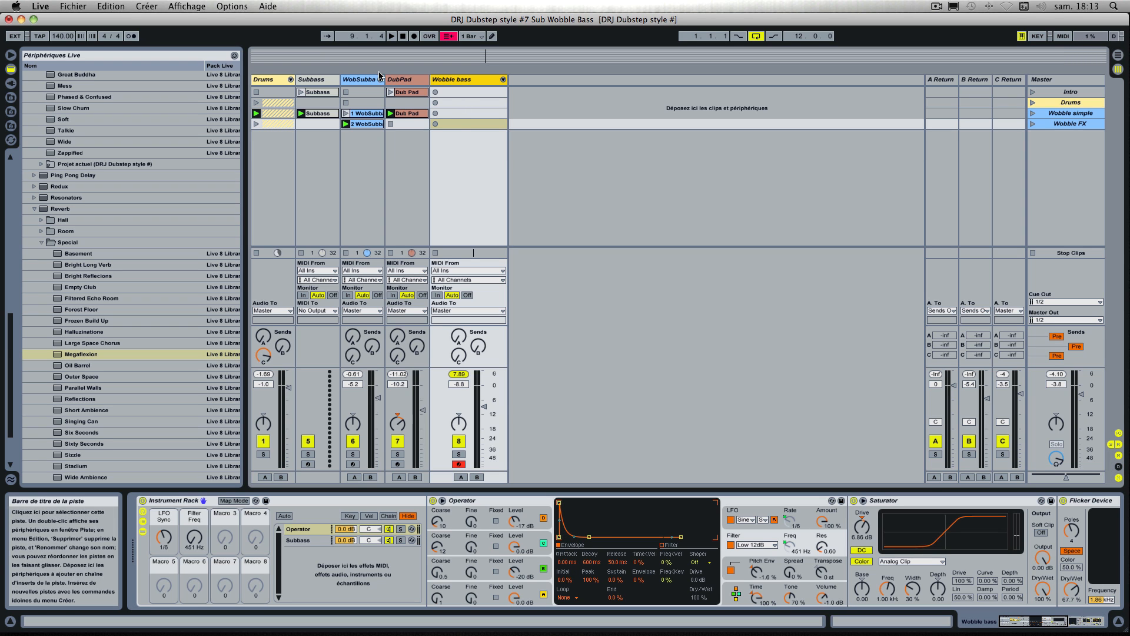
{"action": "left_click", "coordinate": [365, 82]}
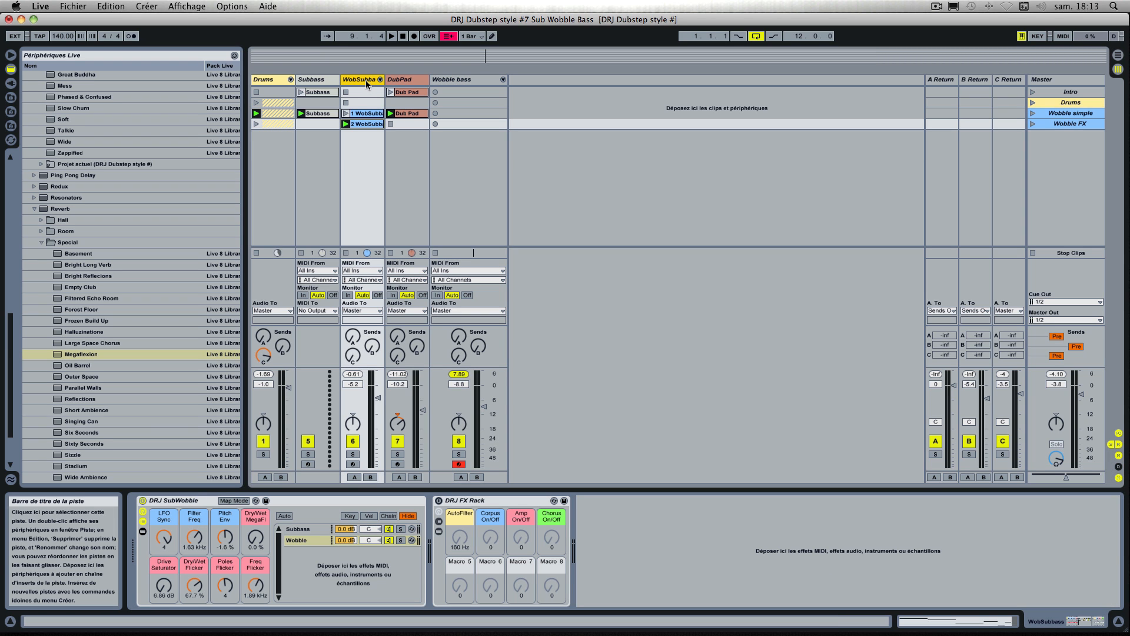
{"action": "left_click", "coordinate": [142, 532]}
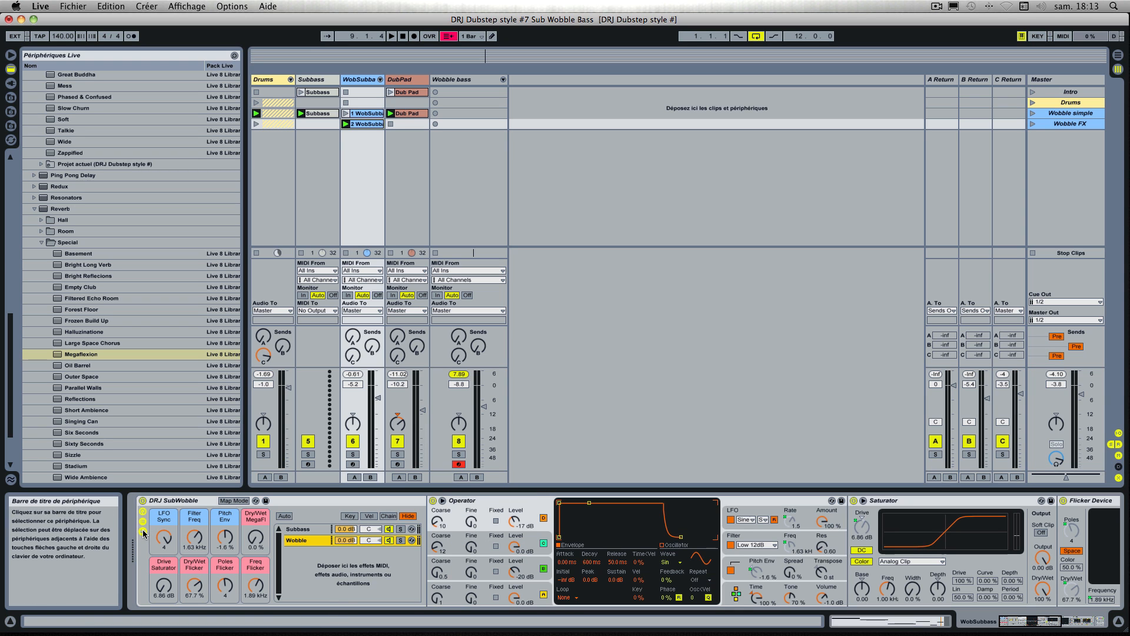
{"action": "left_click", "coordinate": [300, 532]}
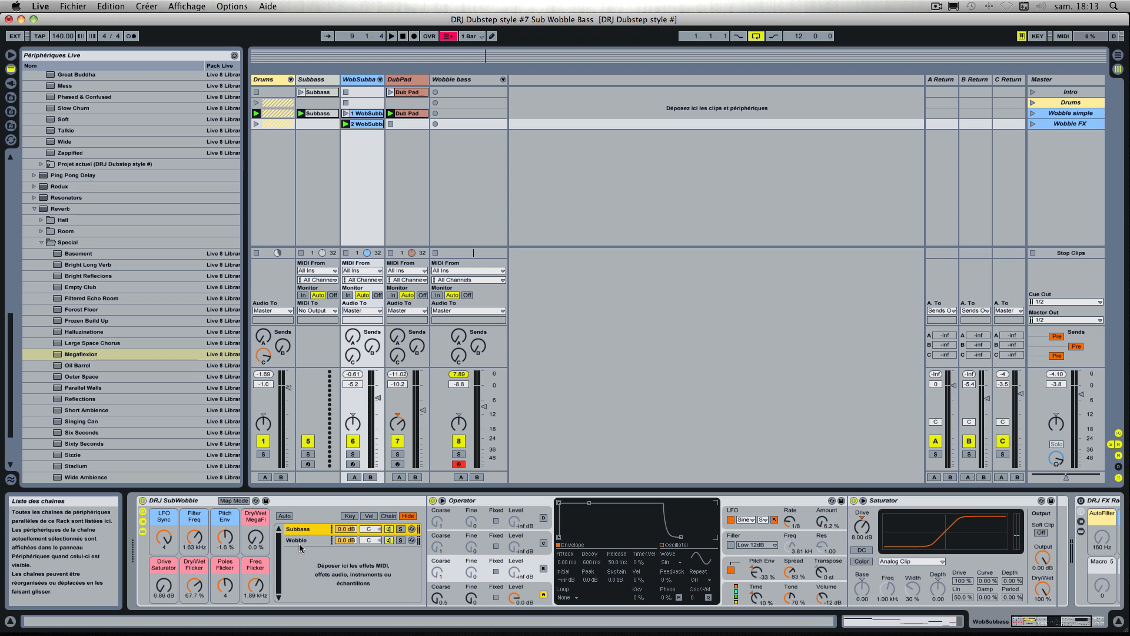
{"action": "left_click", "coordinate": [299, 542]}
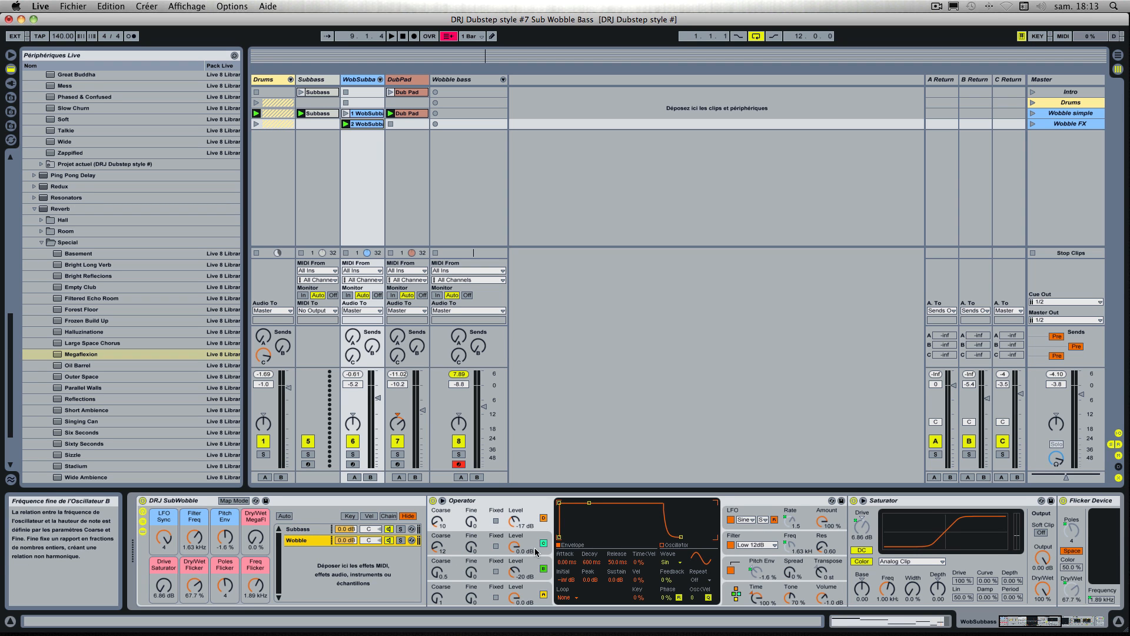
Examine the Wobble chain's devices and Operator's macro-mapped LFO rate, filter frequency and pitch envelope.
{"action": "scroll", "coordinate": [536, 552], "scroll_direction": "right", "scroll_amount": 10}
{"action": "scroll", "coordinate": [536, 551], "scroll_direction": "left", "scroll_amount": 10}
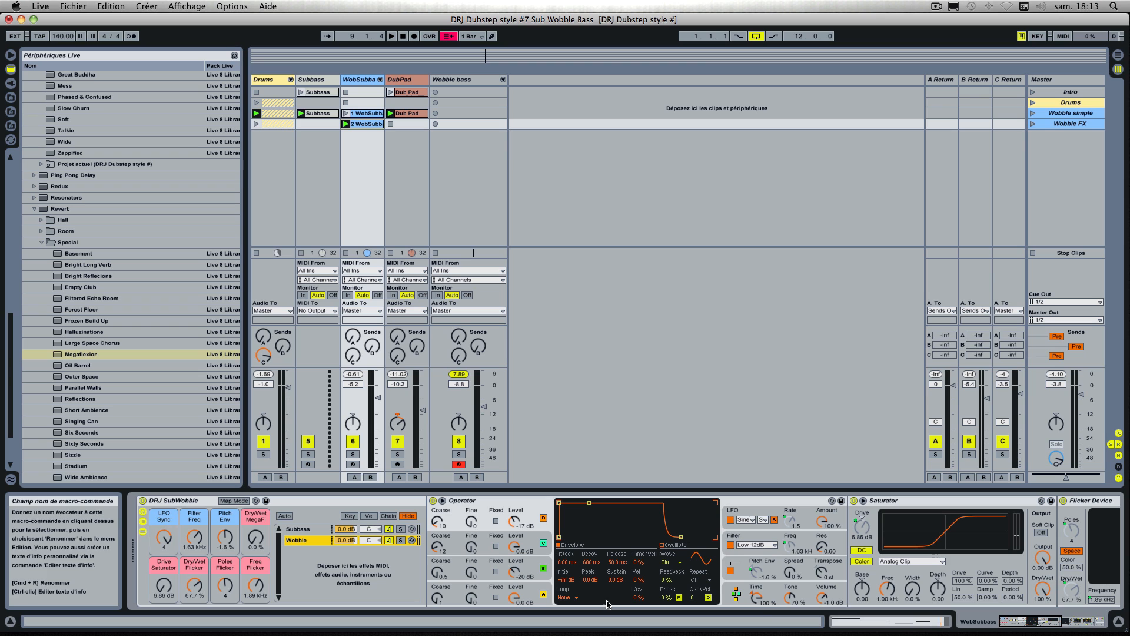
{"action": "left_click", "coordinate": [791, 522]}
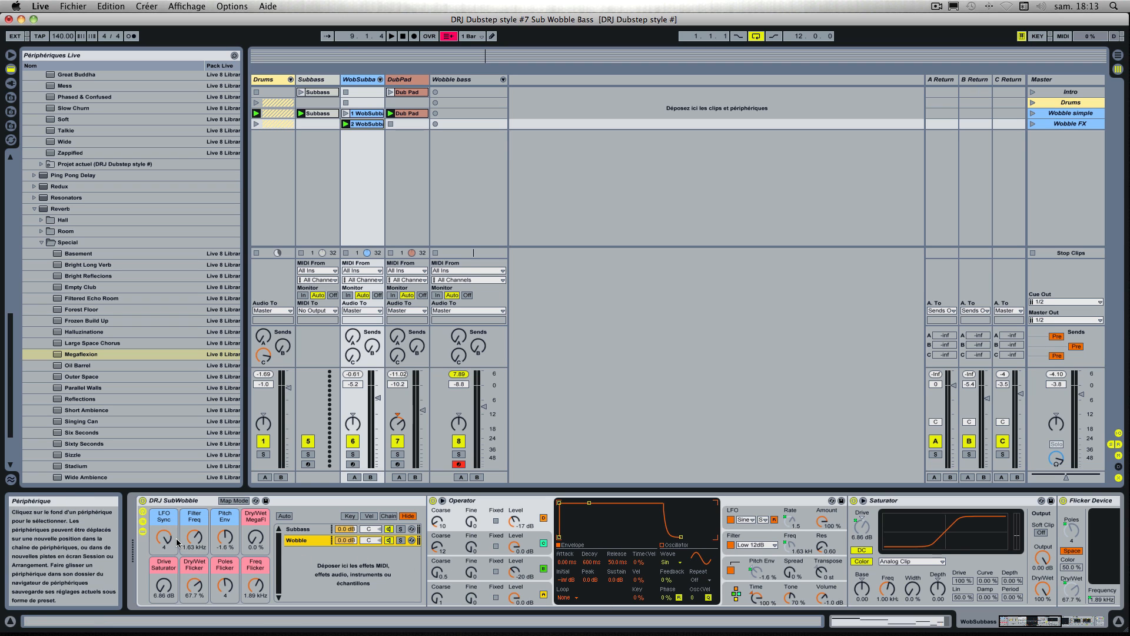
{"action": "left_click", "coordinate": [788, 547]}
{"action": "left_click", "coordinate": [754, 572]}
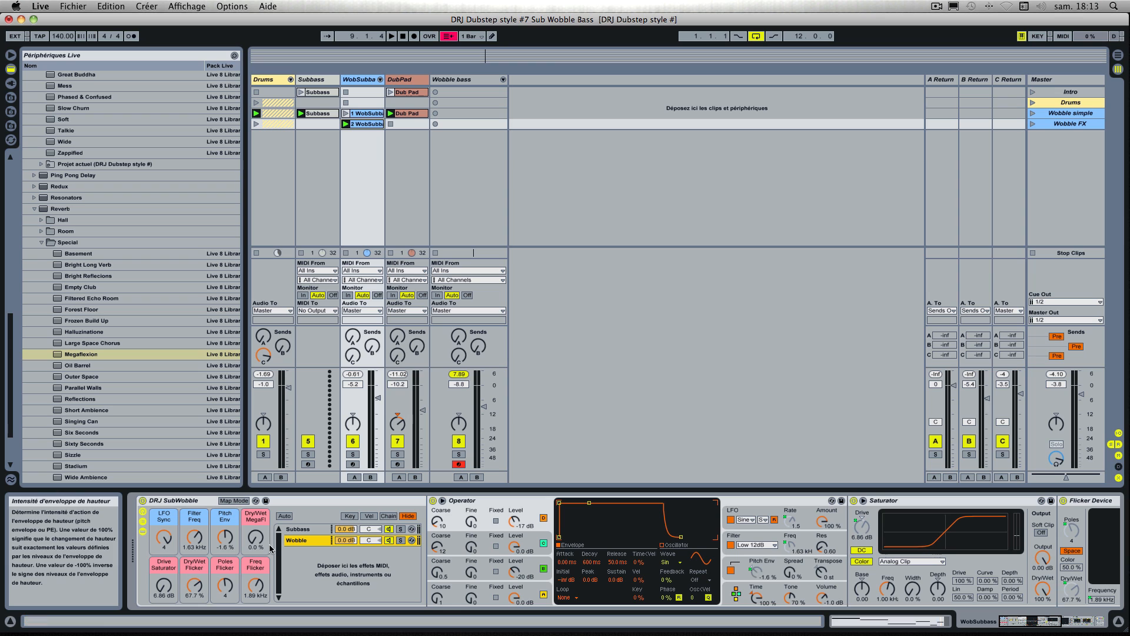
Arm the WobSubbass track and try the Pitch Env macro at -59 %, -92 % and -64 %.
{"action": "left_click", "coordinate": [353, 464]}
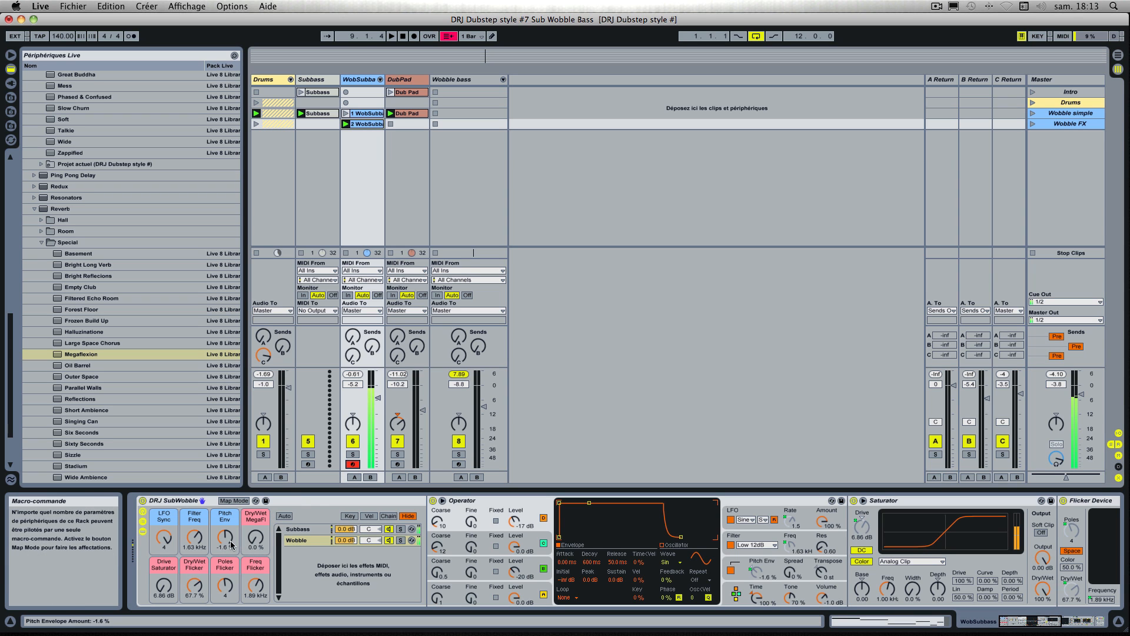
{"action": "left_click_drag", "start_coordinate": [226, 538], "coordinate": [227, 578]}
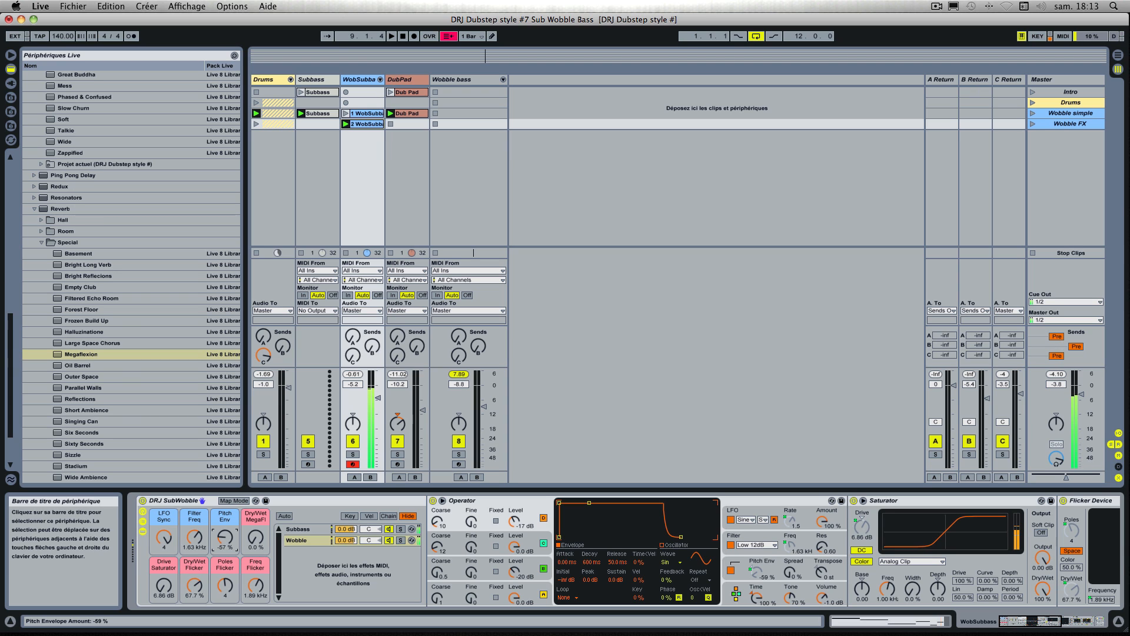
{"action": "left_click_drag", "start_coordinate": [225, 537], "coordinate": [225, 568]}
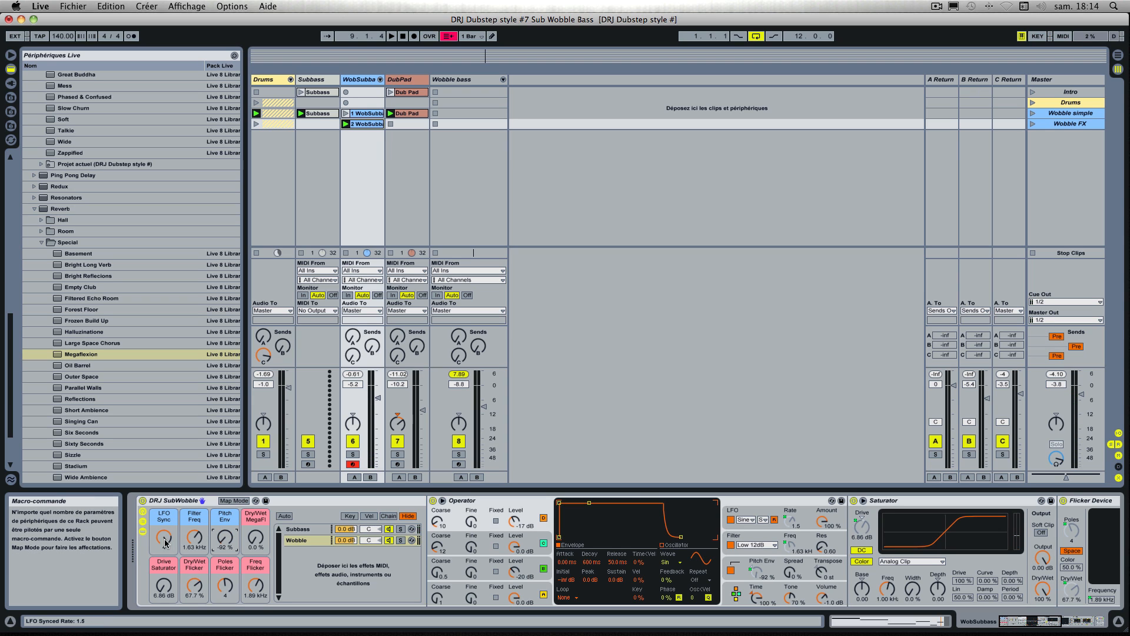
{"action": "left_click_drag", "start_coordinate": [224, 537], "coordinate": [225, 517]}
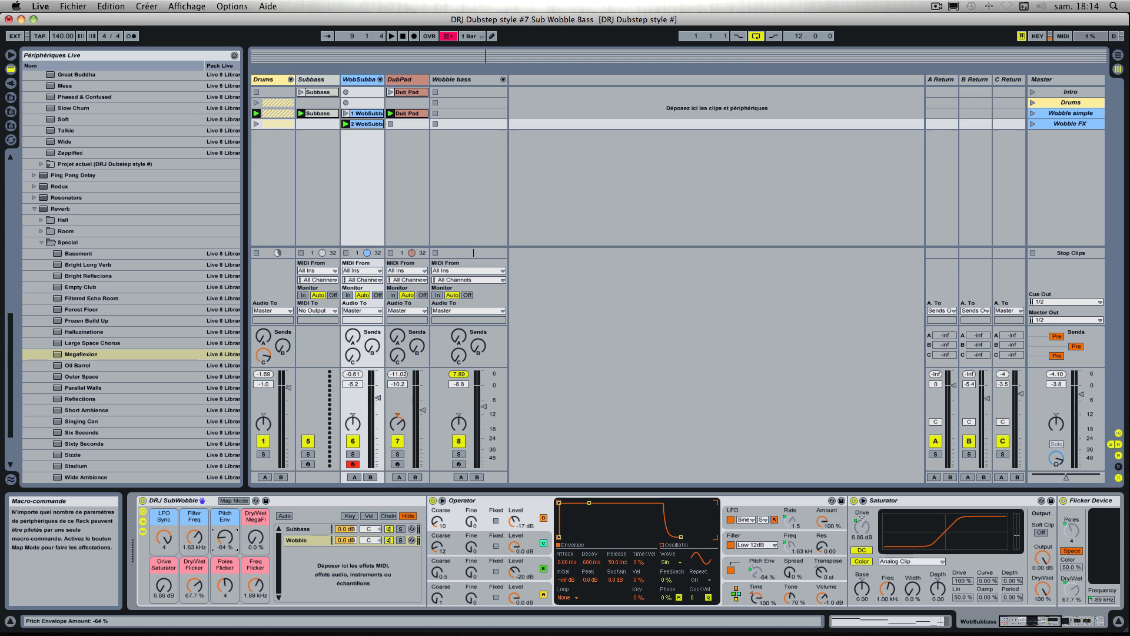
Set the LFO Sync macro to 1/6 and try Pitch Env at 100 % and -91 %, leaving it at 0.8 %.
{"action": "left_click", "coordinate": [166, 538]}
{"action": "left_click_drag", "start_coordinate": [163, 537], "coordinate": [164, 581]}
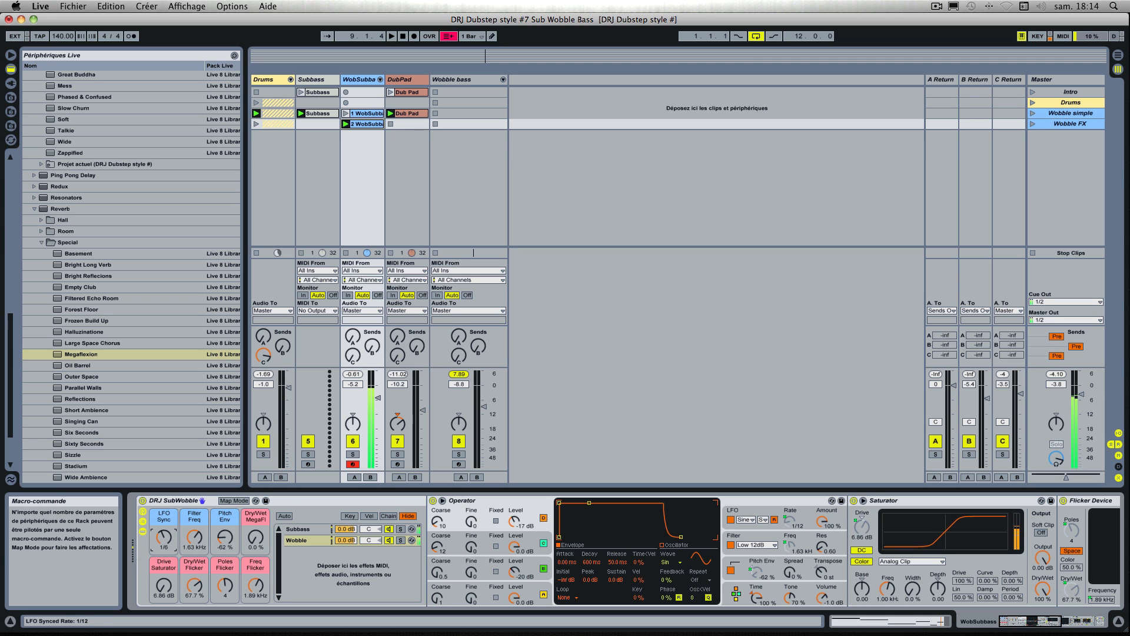
{"action": "left_click_drag", "start_coordinate": [225, 537], "coordinate": [225, 471]}
{"action": "left_click_drag", "start_coordinate": [225, 537], "coordinate": [225, 534]}
{"action": "left_click_drag", "start_coordinate": [225, 537], "coordinate": [225, 472]}
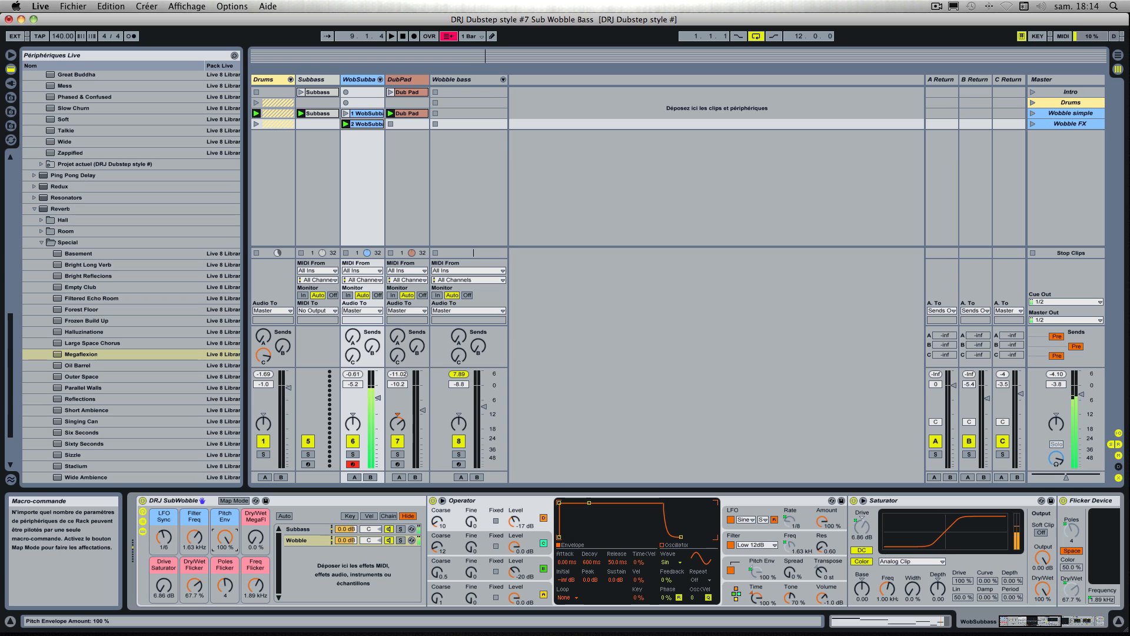
{"action": "left_click_drag", "start_coordinate": [225, 537], "coordinate": [225, 630]}
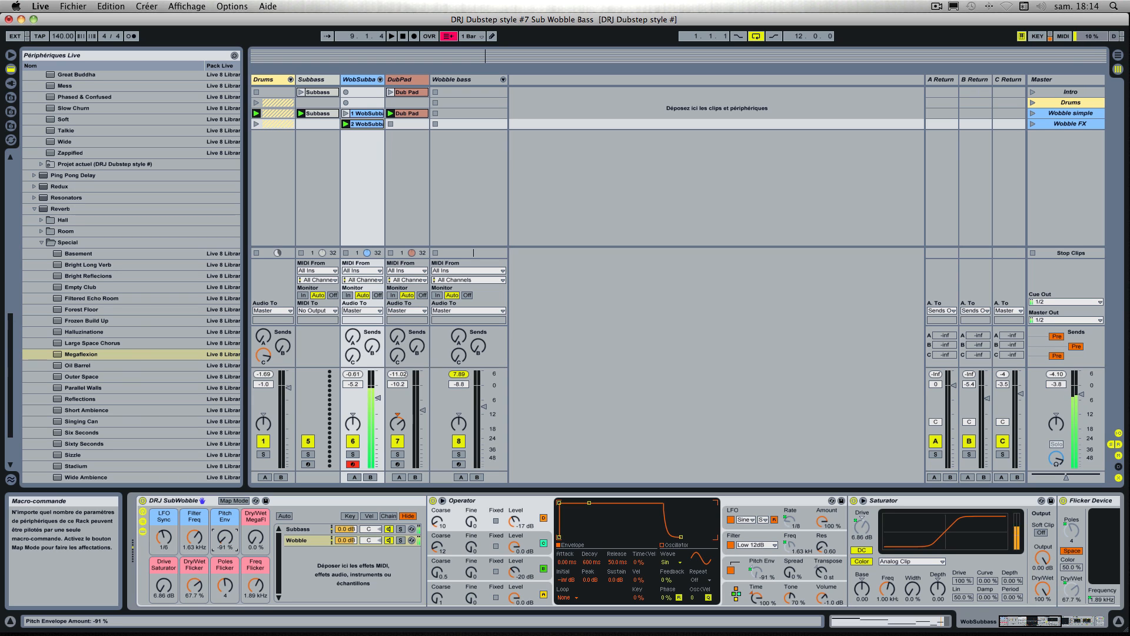
{"action": "left_click_drag", "start_coordinate": [225, 537], "coordinate": [225, 502]}
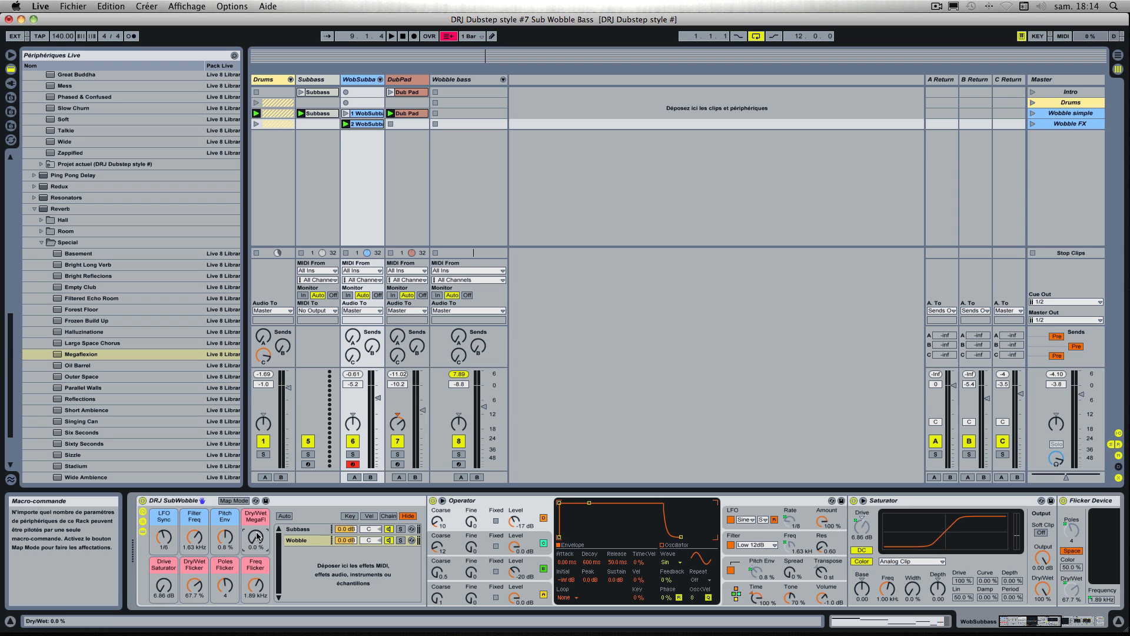
Inspect the Megaflexion reverb's mapped Dry/Wet control and test its macro, leaving it at 0.0 %.
{"action": "scroll", "coordinate": [648, 559], "scroll_direction": "right", "scroll_amount": 15}
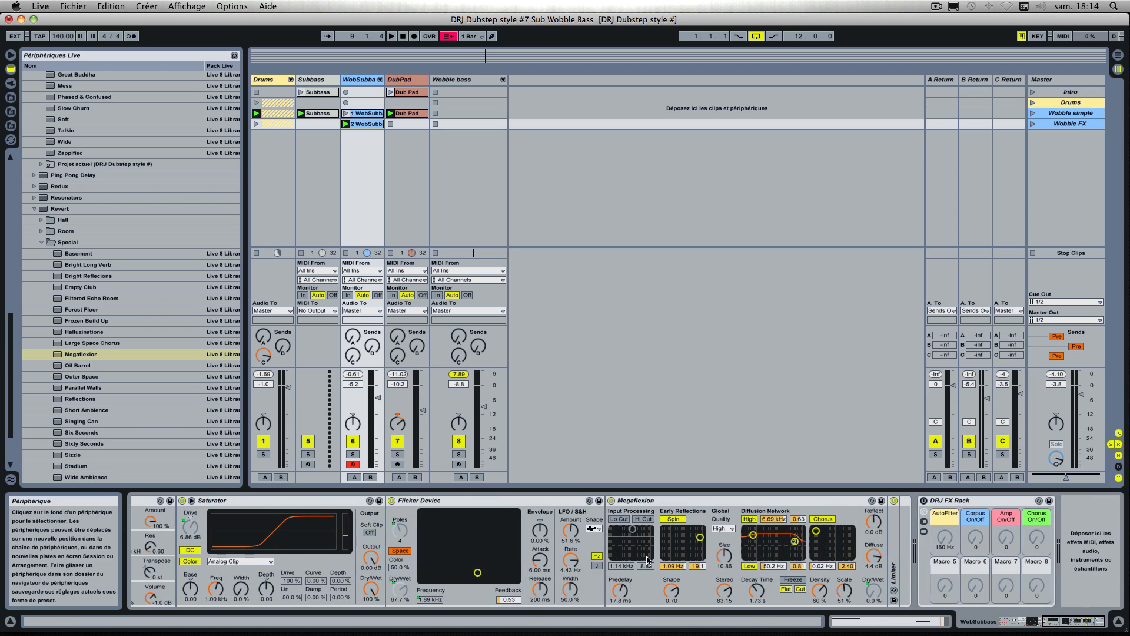
{"action": "left_click", "coordinate": [873, 590]}
{"action": "scroll", "coordinate": [789, 575], "scroll_direction": "left", "scroll_amount": 15}
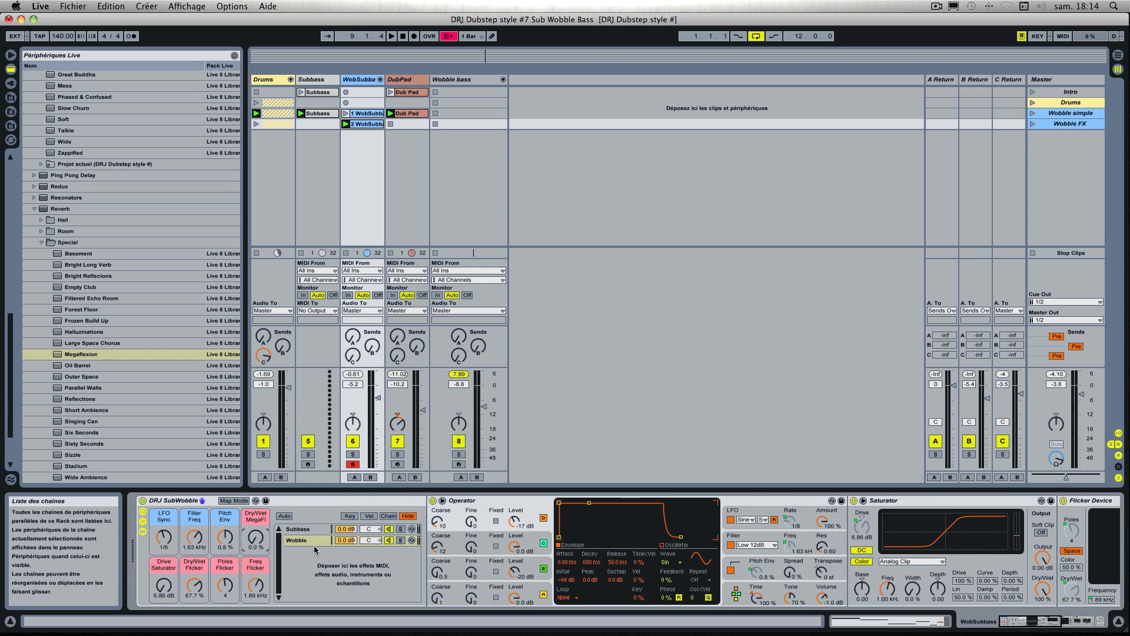
{"action": "left_click_drag", "start_coordinate": [255, 537], "coordinate": [255, 530]}
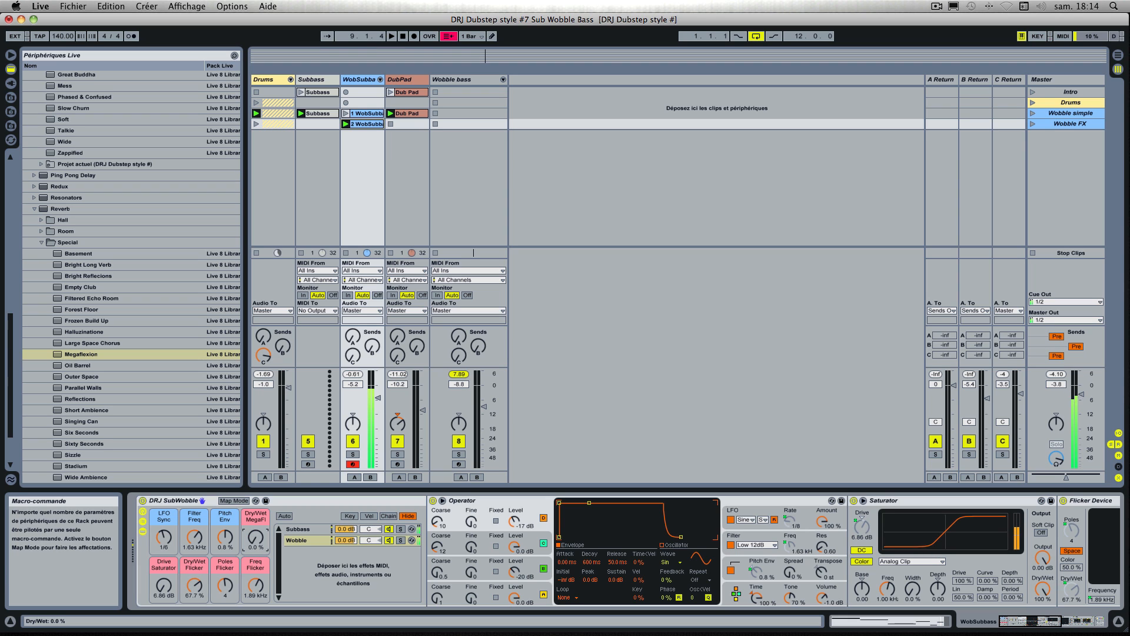
Try the Drive Saturator macro at 34.9 dB and return it to 6.86 dB.
{"action": "scroll", "coordinate": [253, 572], "scroll_direction": "right", "scroll_amount": 10}
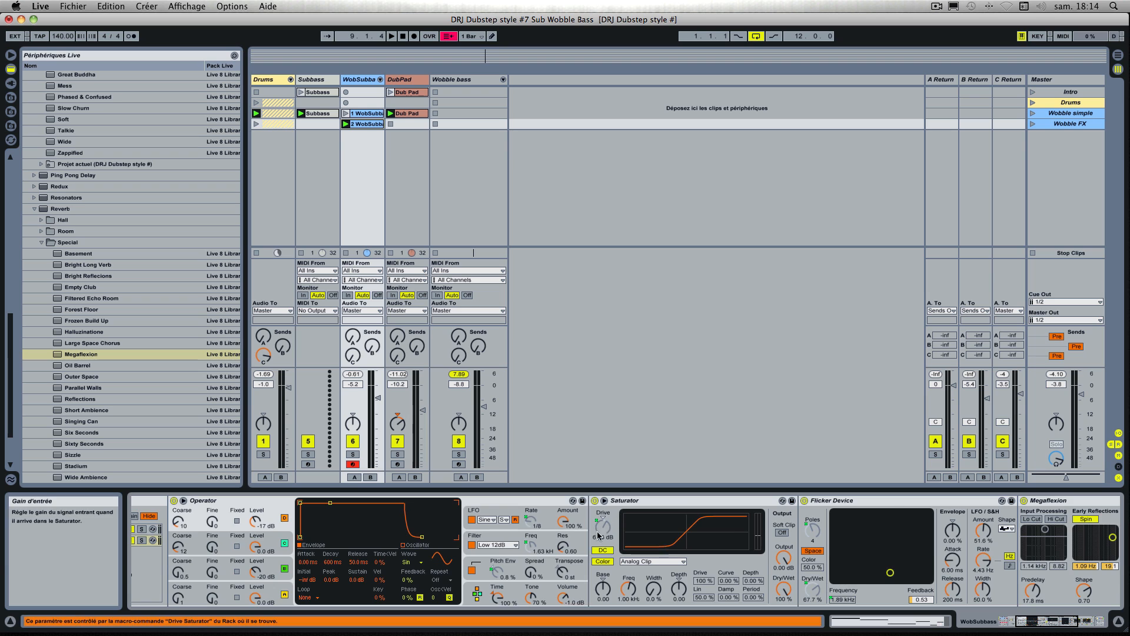
{"action": "scroll", "coordinate": [602, 534], "scroll_direction": "left", "scroll_amount": 10}
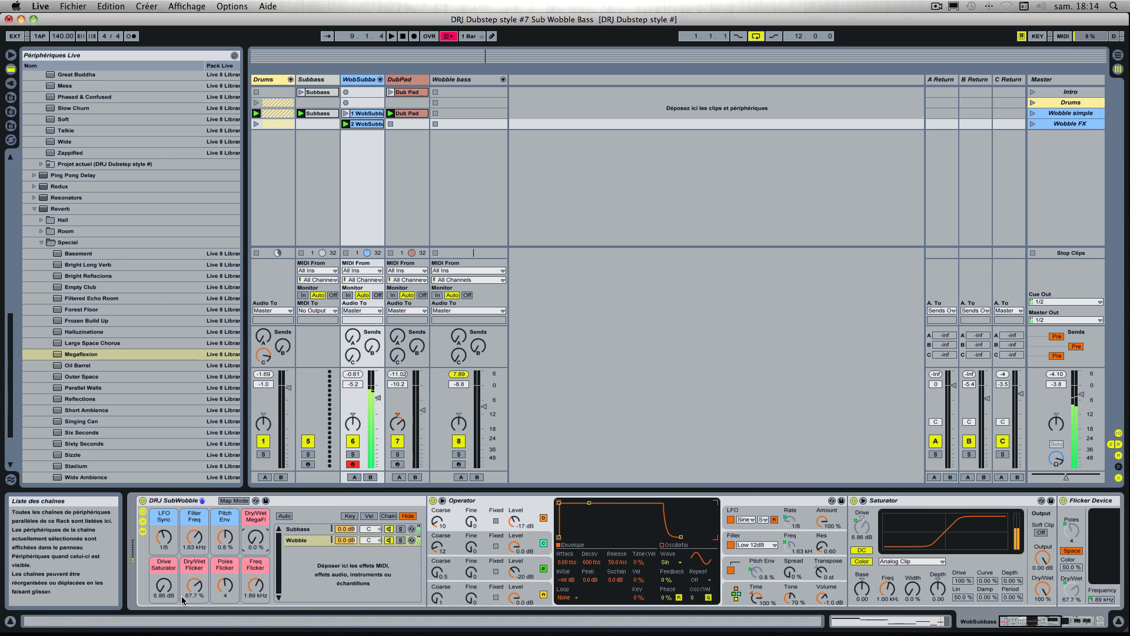
{"action": "left_click", "coordinate": [163, 584]}
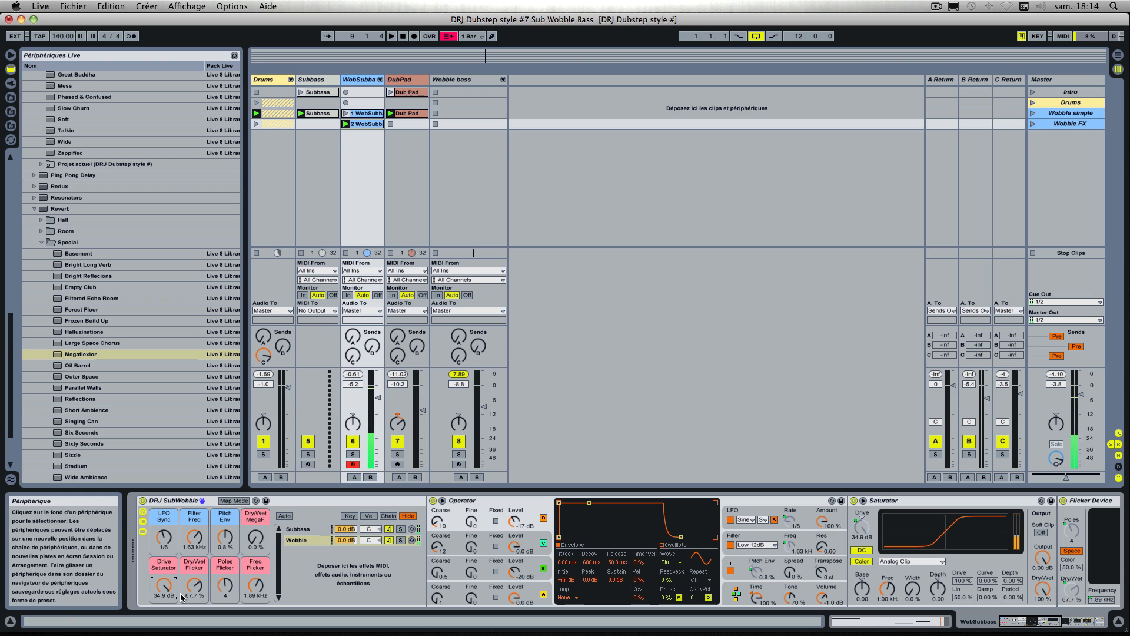
{"action": "left_click_drag", "start_coordinate": [172, 592], "coordinate": [172, 627]}
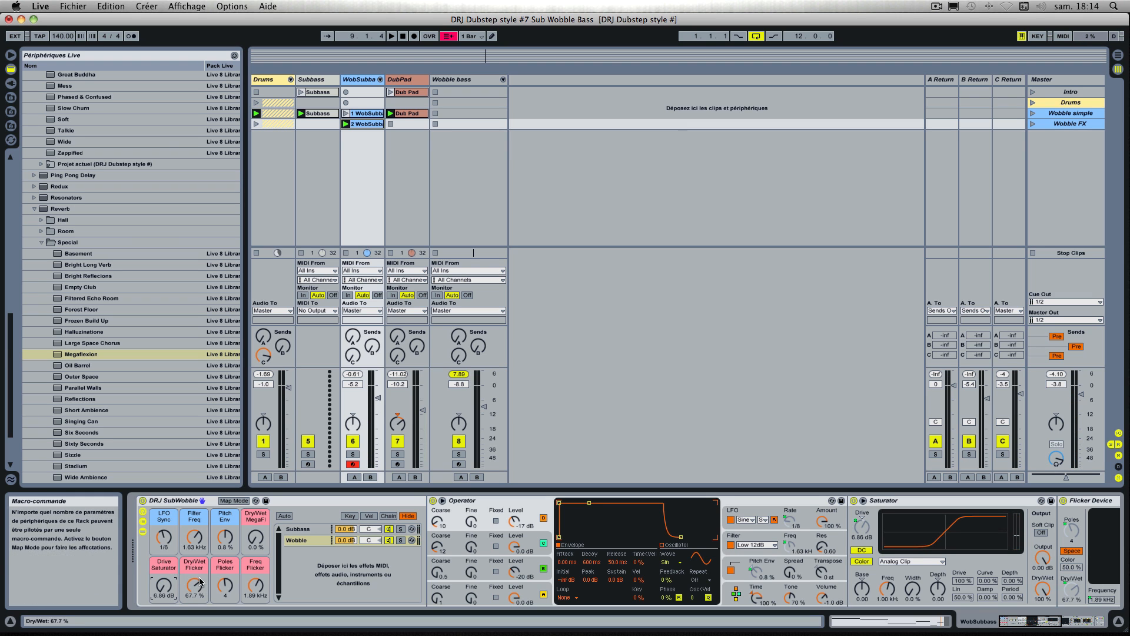
Look over the Flicker Device in the Wobble chain and collapse Operator's central display.
{"action": "scroll", "coordinate": [253, 595], "scroll_direction": "right", "scroll_amount": 10}
{"action": "scroll", "coordinate": [253, 595], "scroll_direction": "right", "scroll_amount": 5}
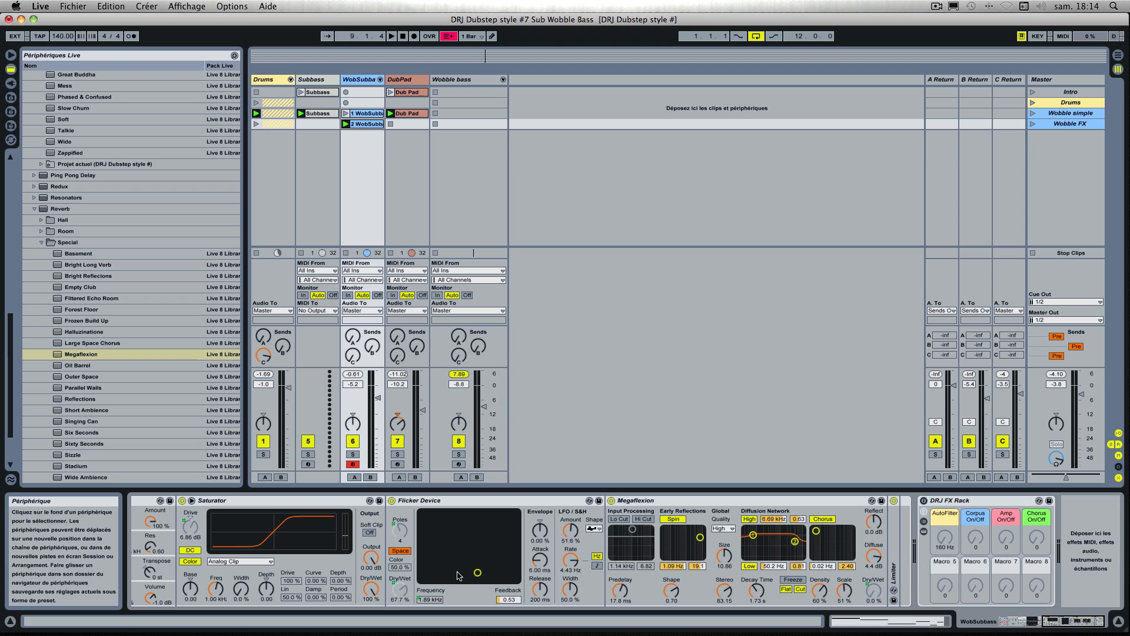
{"action": "scroll", "coordinate": [413, 567], "scroll_direction": "left", "scroll_amount": 2}
{"action": "scroll", "coordinate": [414, 567], "scroll_direction": "left", "scroll_amount": 8}
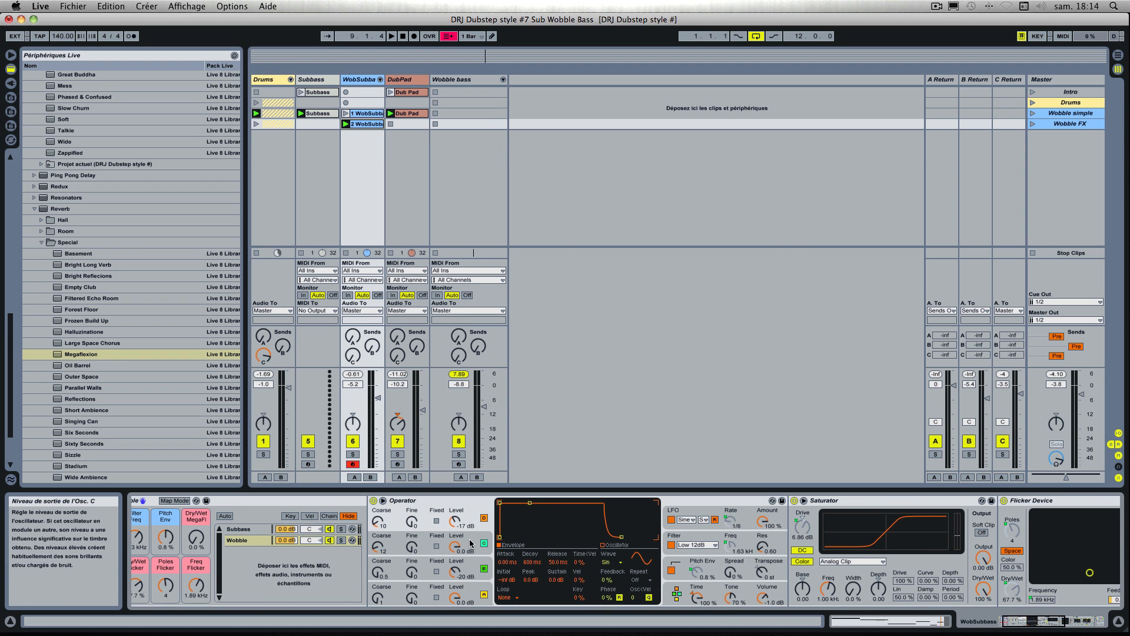
{"action": "left_click", "coordinate": [383, 500]}
{"action": "scroll", "coordinate": [346, 528], "scroll_direction": "left", "scroll_amount": 2}
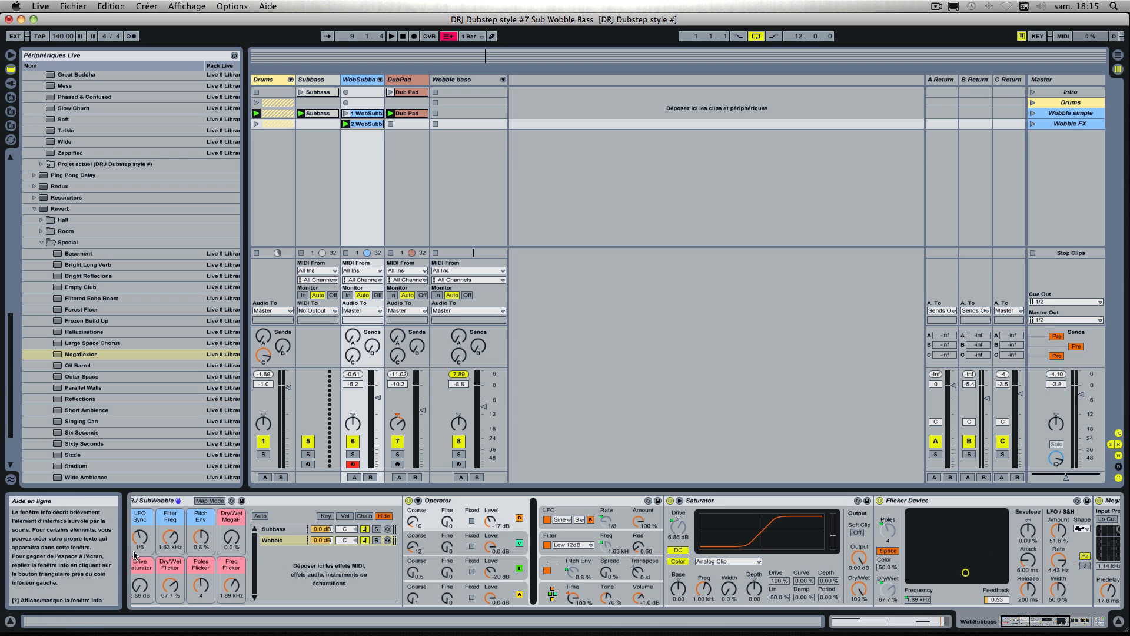
Set the Dry/Wet Flicker macro to 95.3 %, Poles Flicker to 6 and Freq Flicker to 629 Hz.
{"action": "left_click_drag", "start_coordinate": [170, 585], "coordinate": [170, 565]}
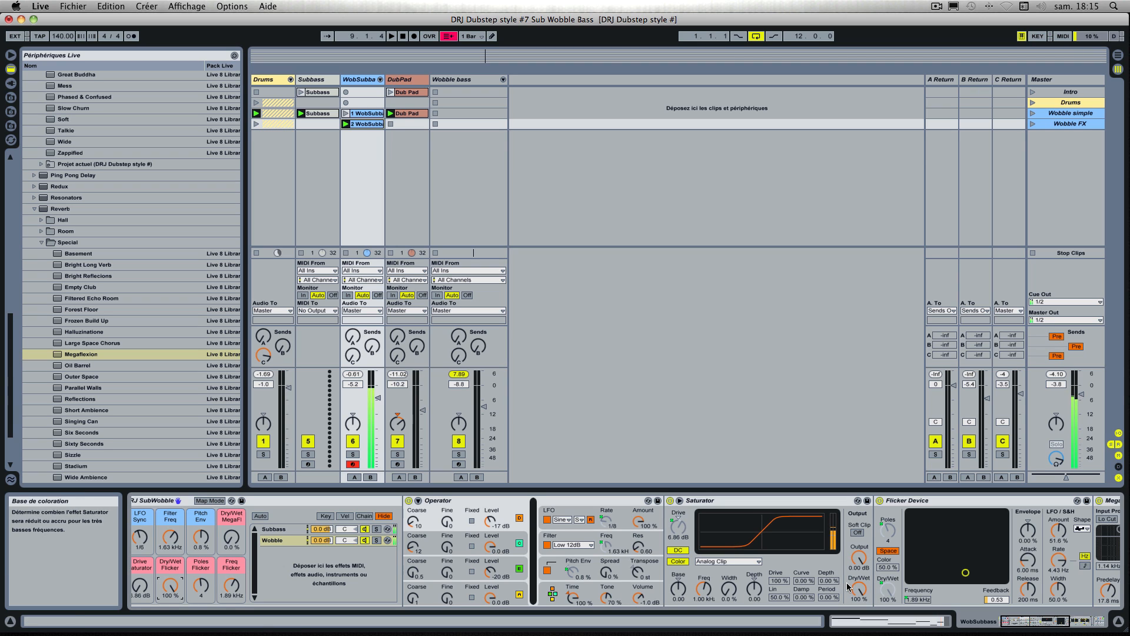
{"action": "left_click_drag", "start_coordinate": [171, 585], "coordinate": [170, 588]}
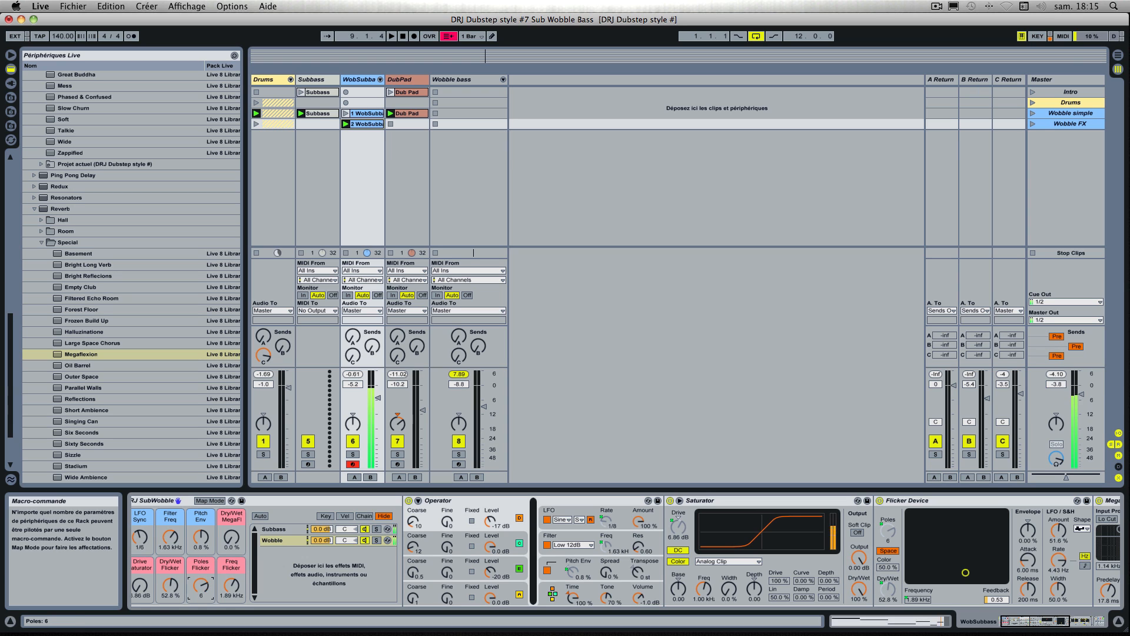
{"action": "left_click_drag", "start_coordinate": [232, 585], "coordinate": [231, 607]}
{"action": "left_click_drag", "start_coordinate": [170, 585], "coordinate": [232, 584]}
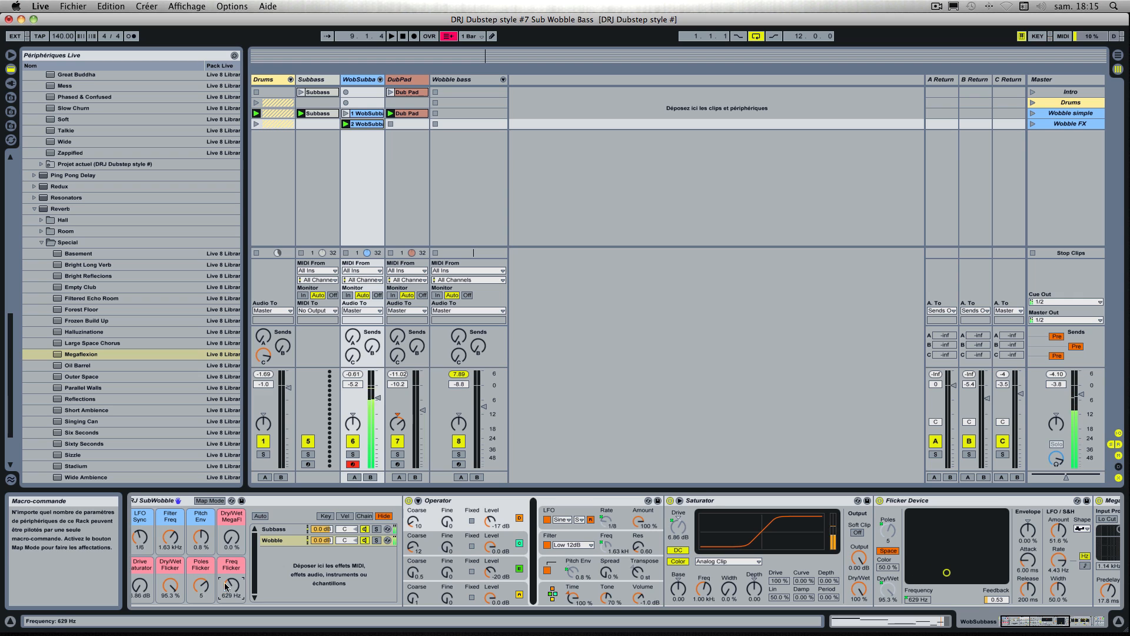
{"action": "scroll", "coordinate": [206, 566], "scroll_direction": "left", "scroll_amount": 3}
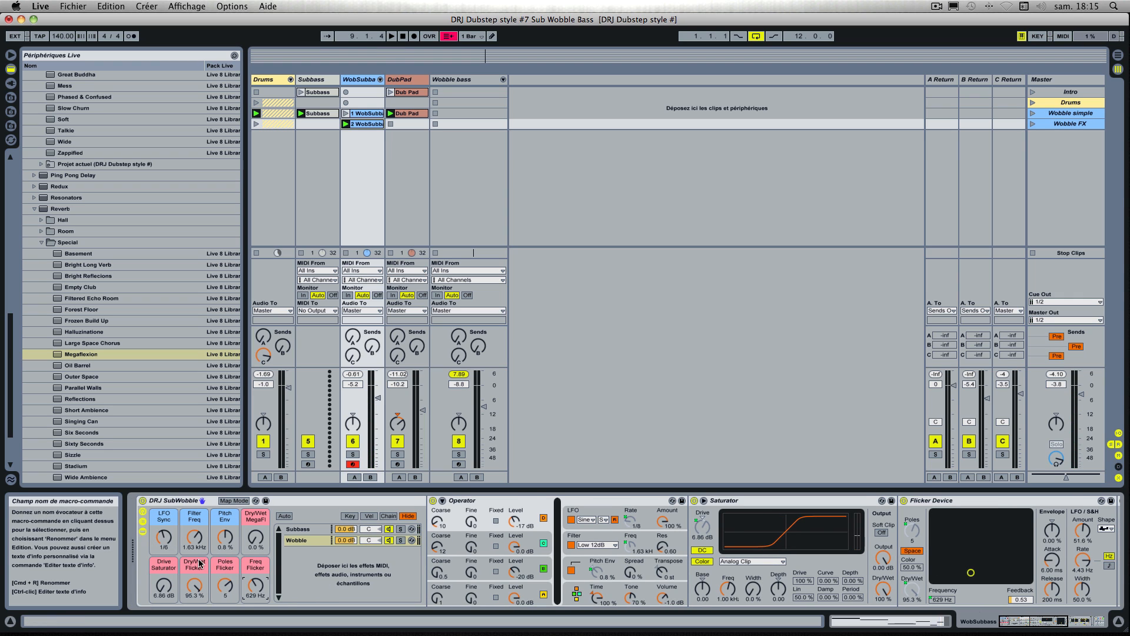